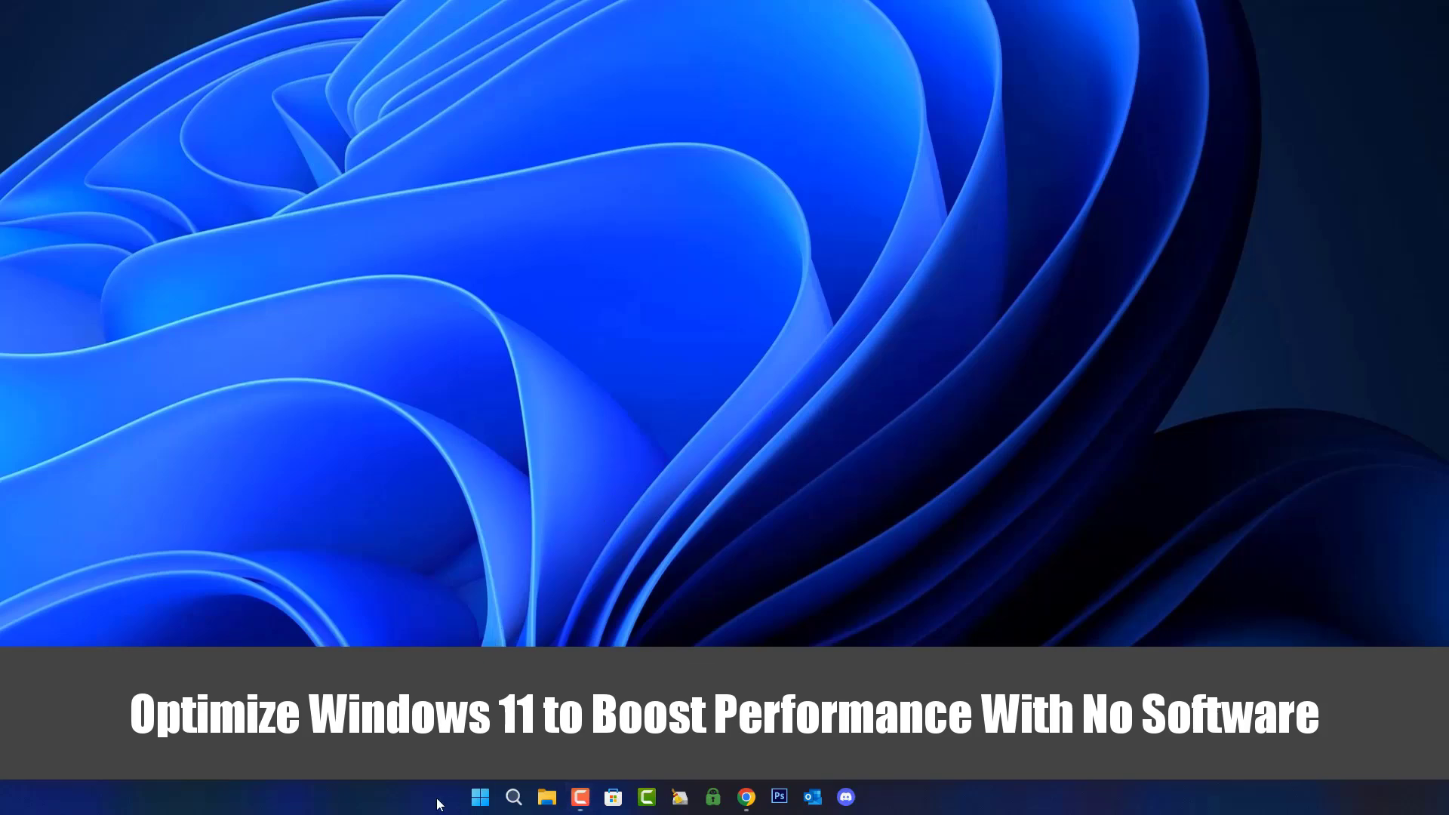
# - Open Task Manager with Ctrl+Shift+Esc to see the running processes
pyautogui.hotkey('ctrl', 'shift', 'Escape')
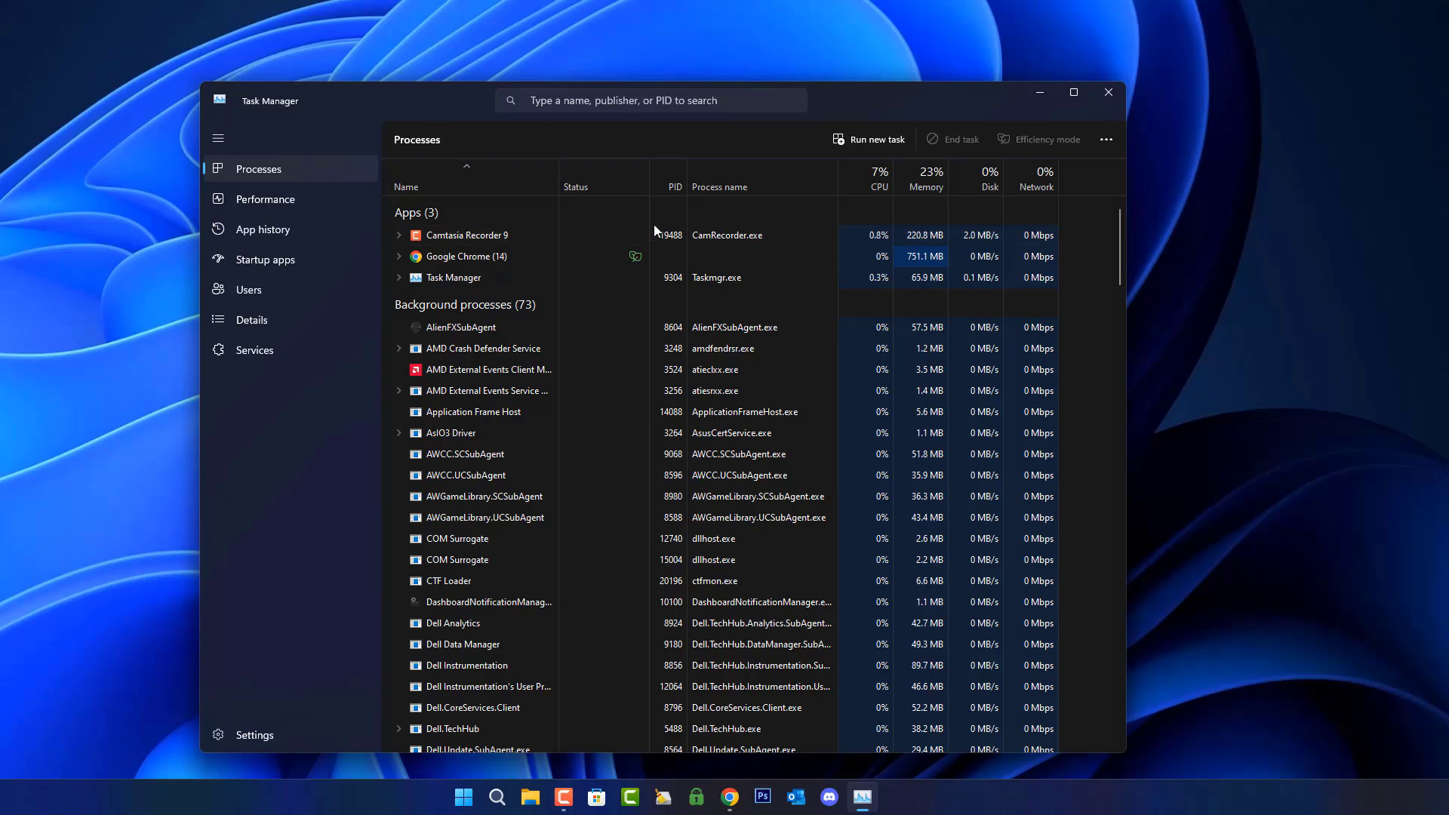
# - Switch Task Manager to the Performance page to view the CPU graph and stats
pyautogui.click(268, 205)
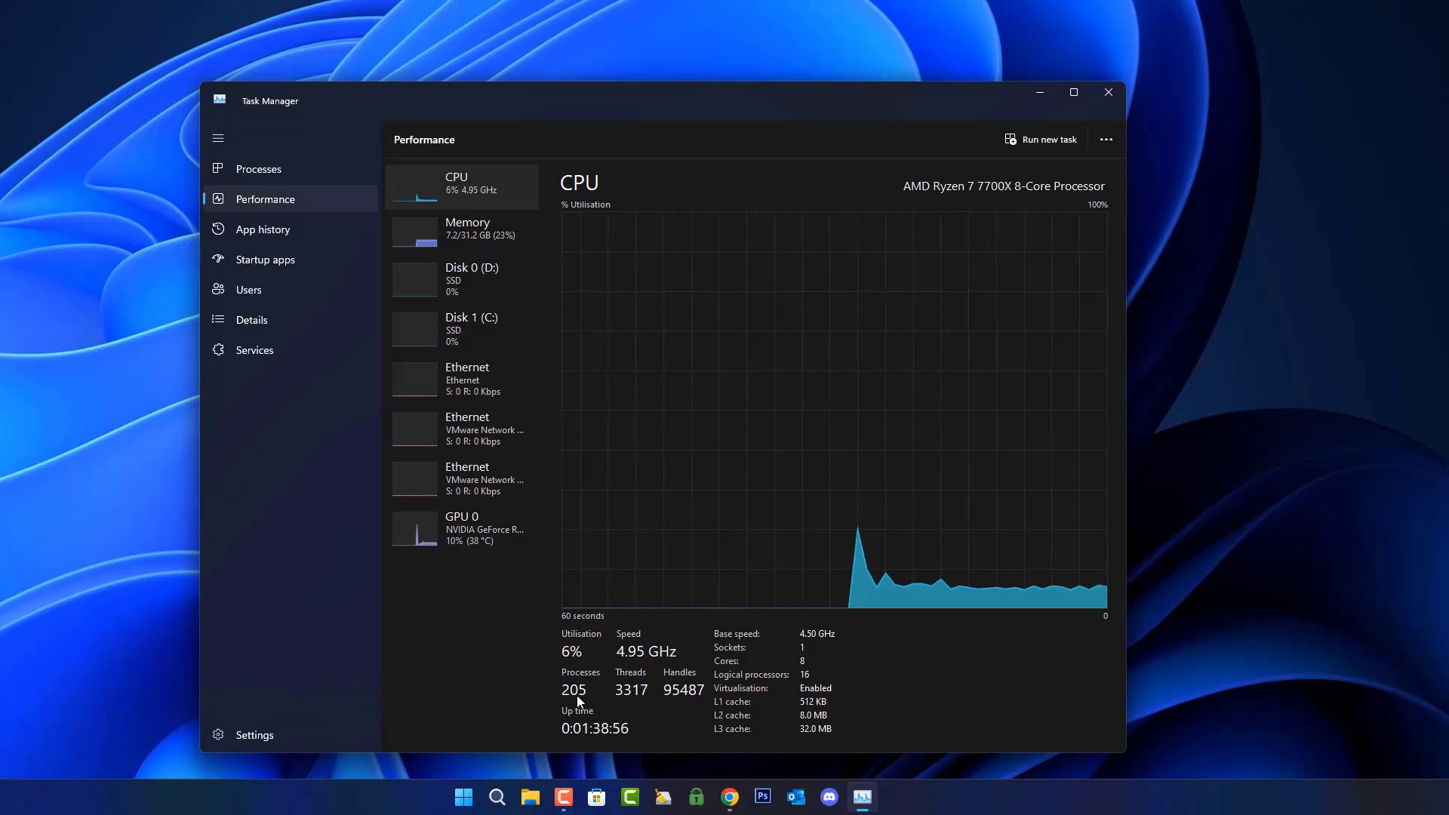
# - Check Memory and CPU details, then view the Startup apps list with start-up impact
pyautogui.click(483, 240)
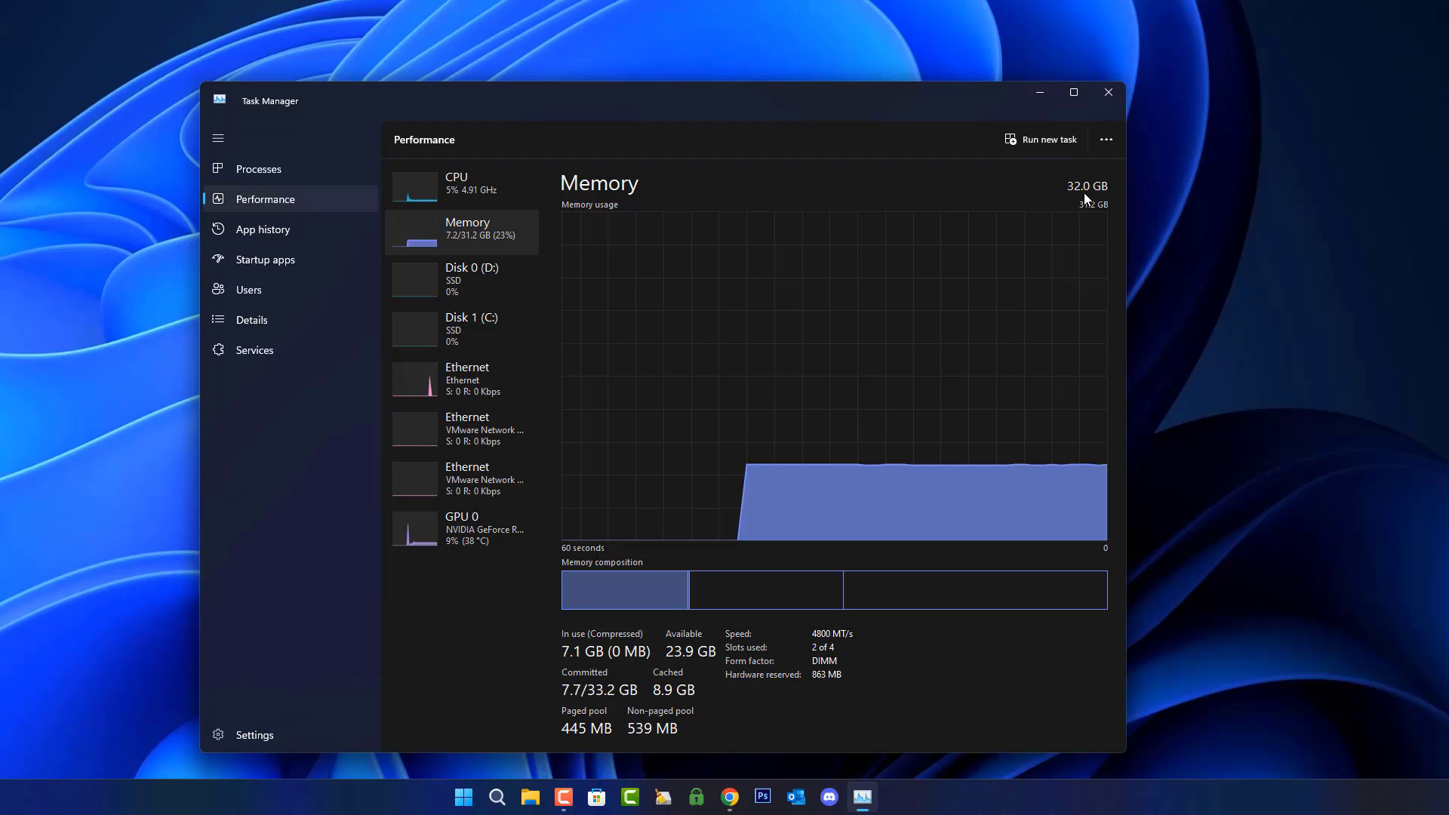
pyautogui.click(469, 193)
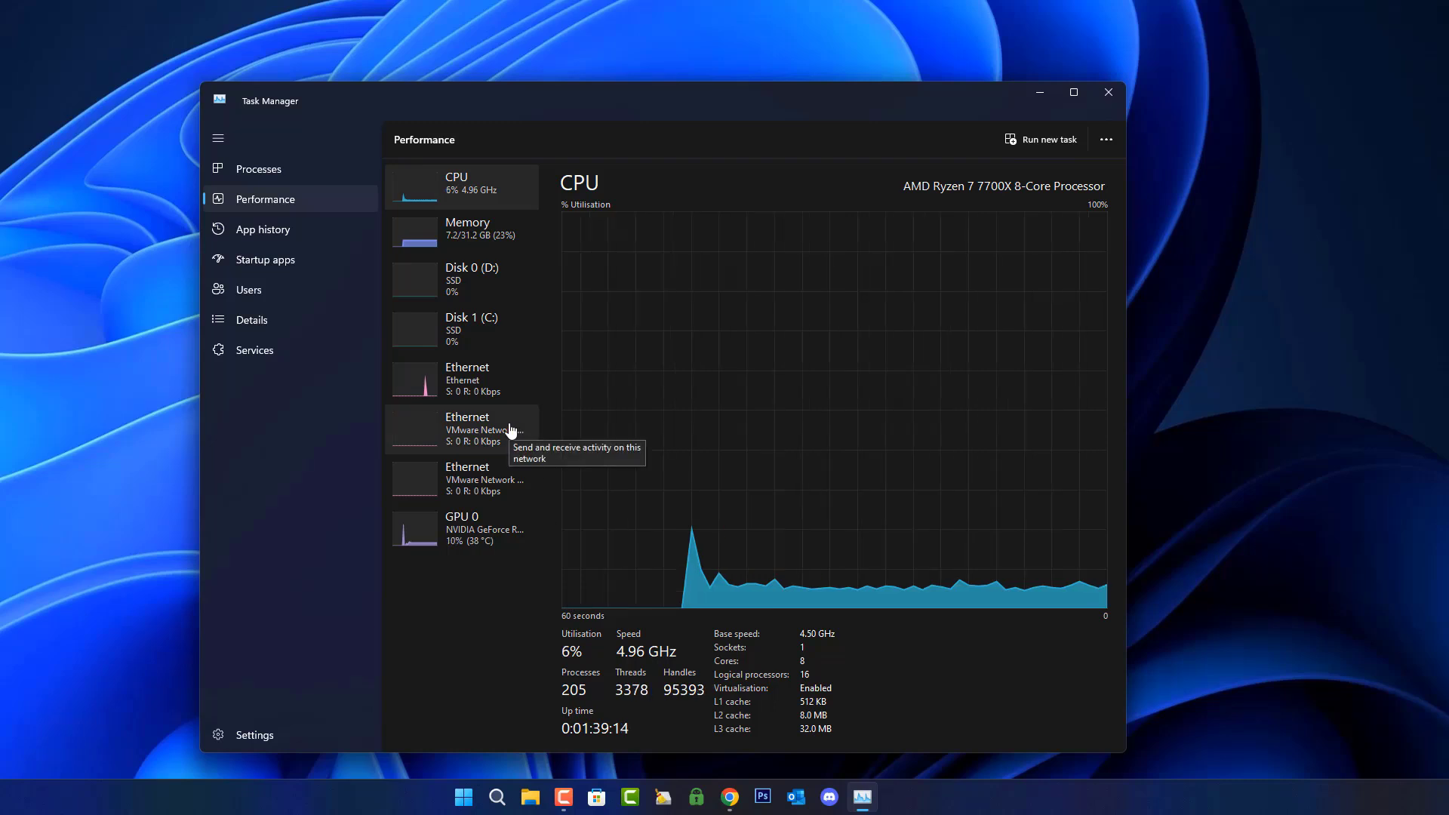
pyautogui.click(255, 266)
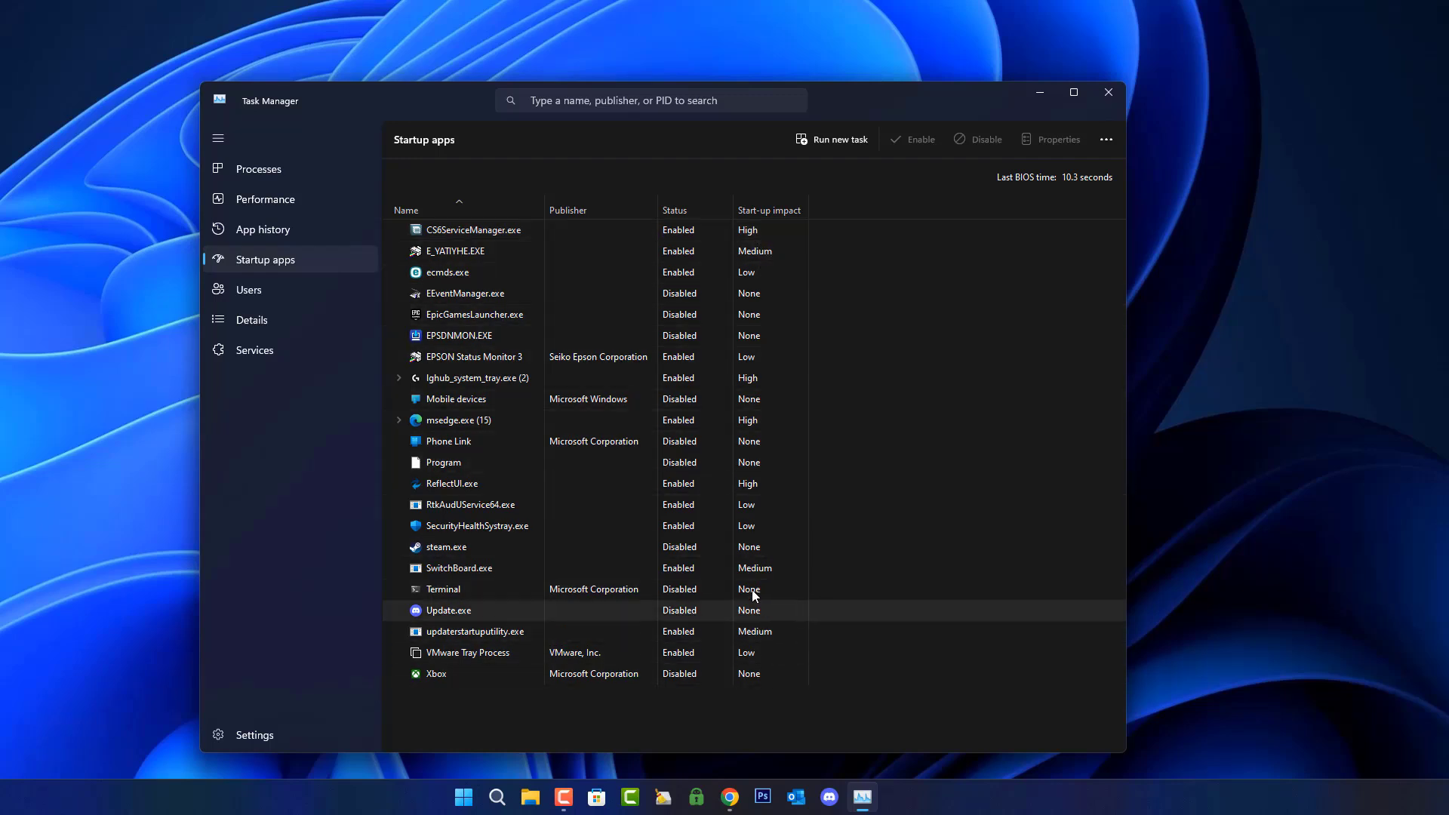
# - Close Task Manager from the Startup apps page
pyautogui.moveTo(767, 209)
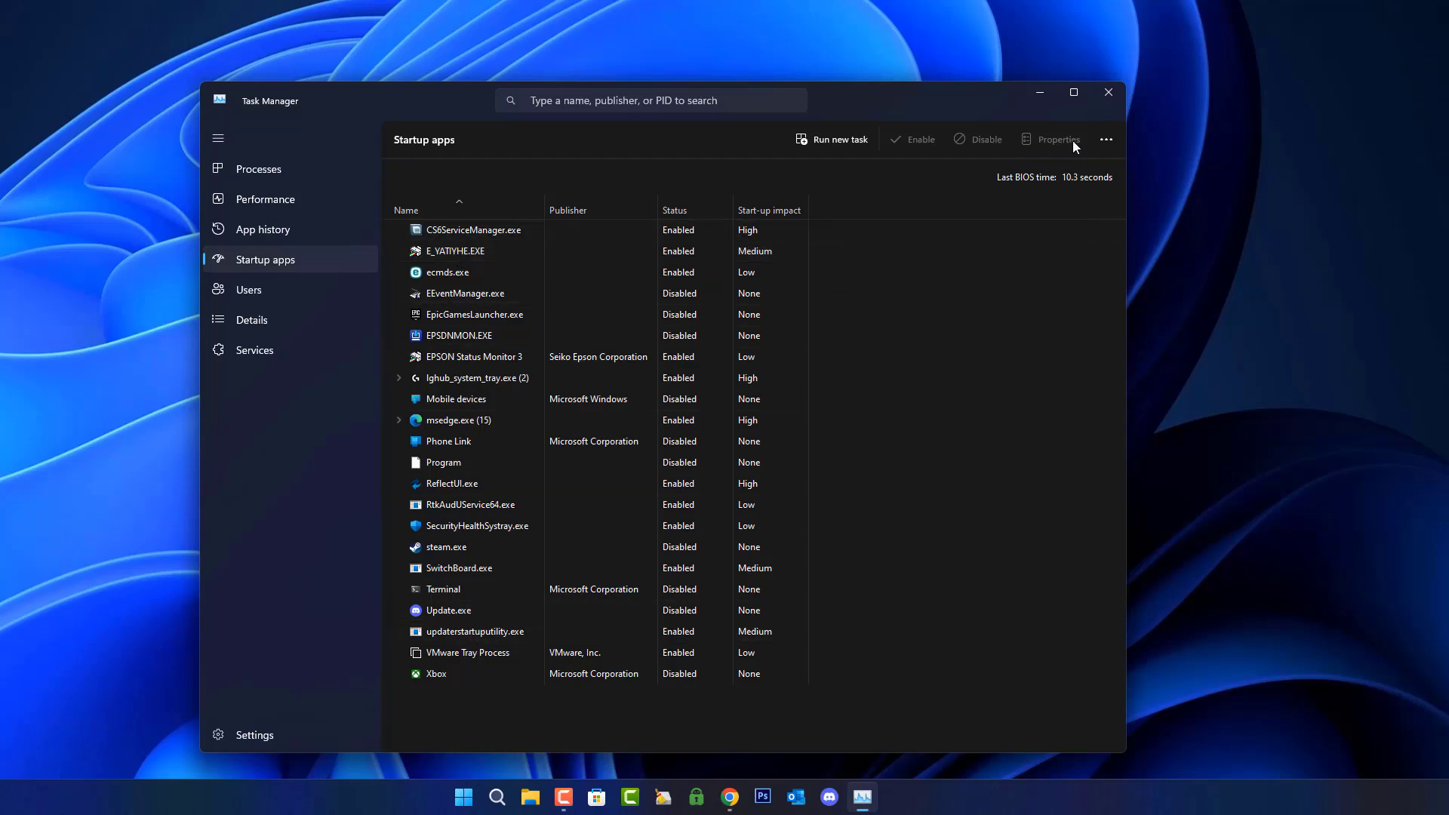
pyautogui.click(1109, 93)
# - Go to Settings › Apps › Startup and expand the Sort by list
pyautogui.click(481, 800)
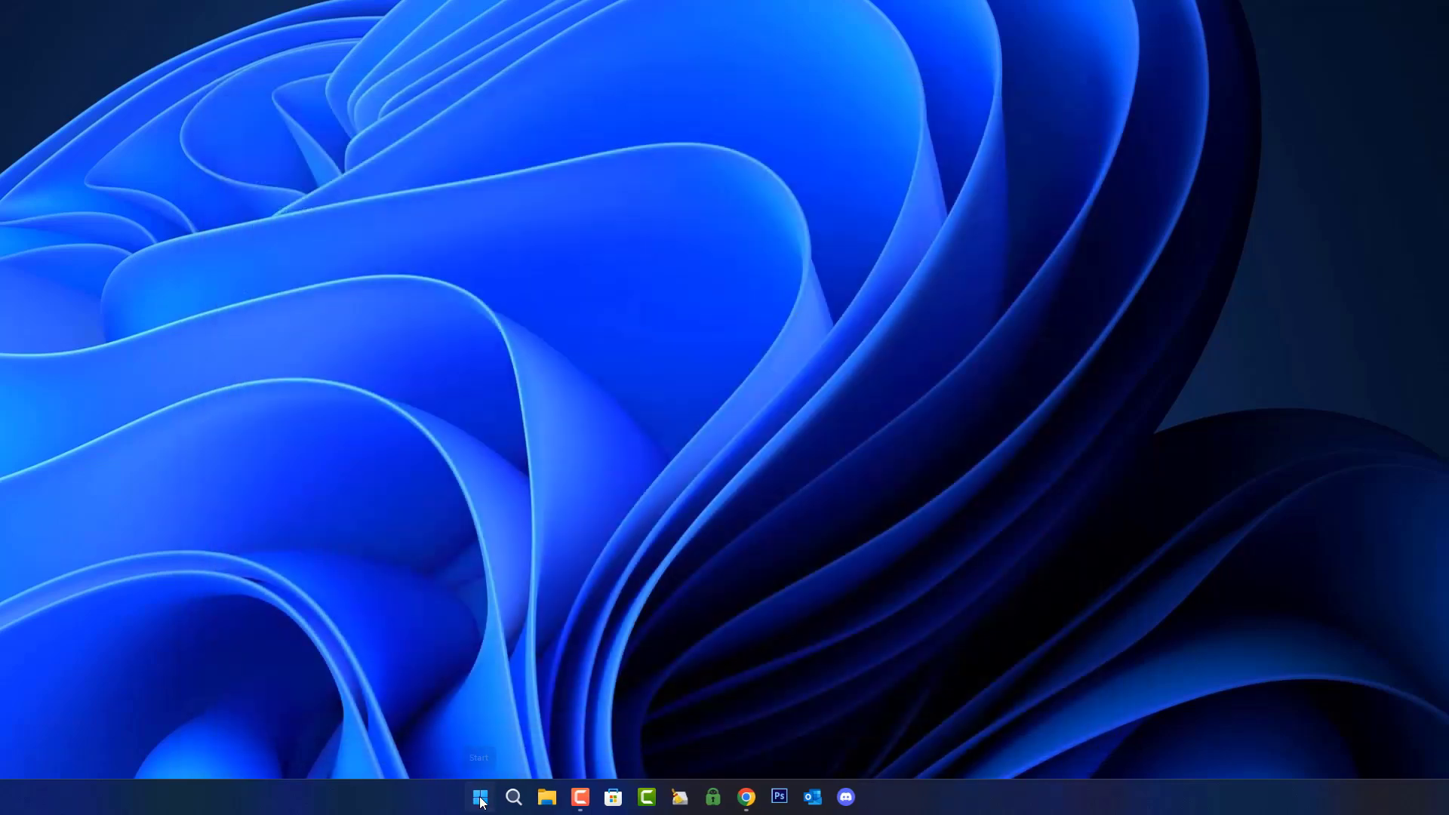
pyautogui.click(844, 355)
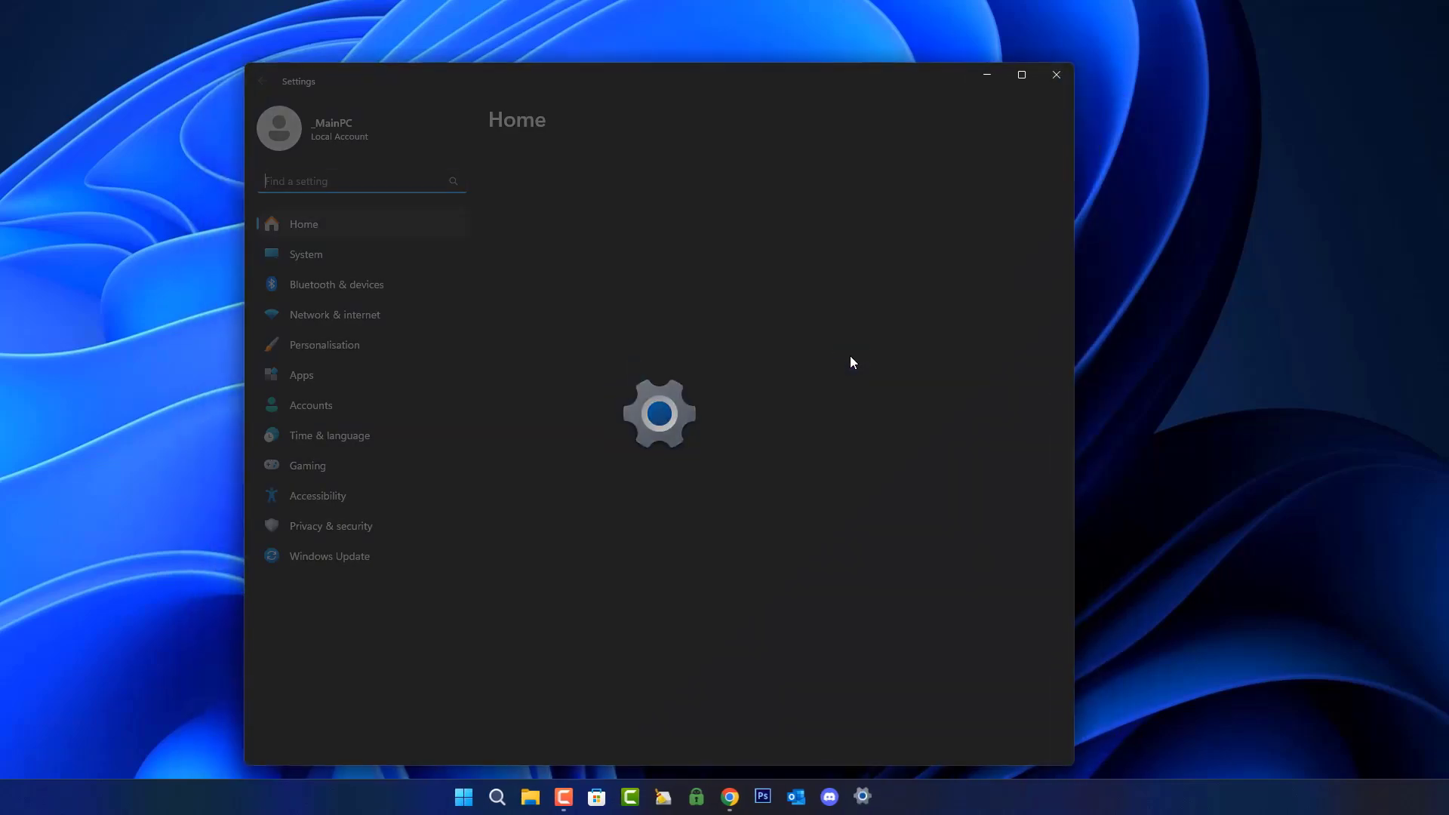
pyautogui.click(324, 376)
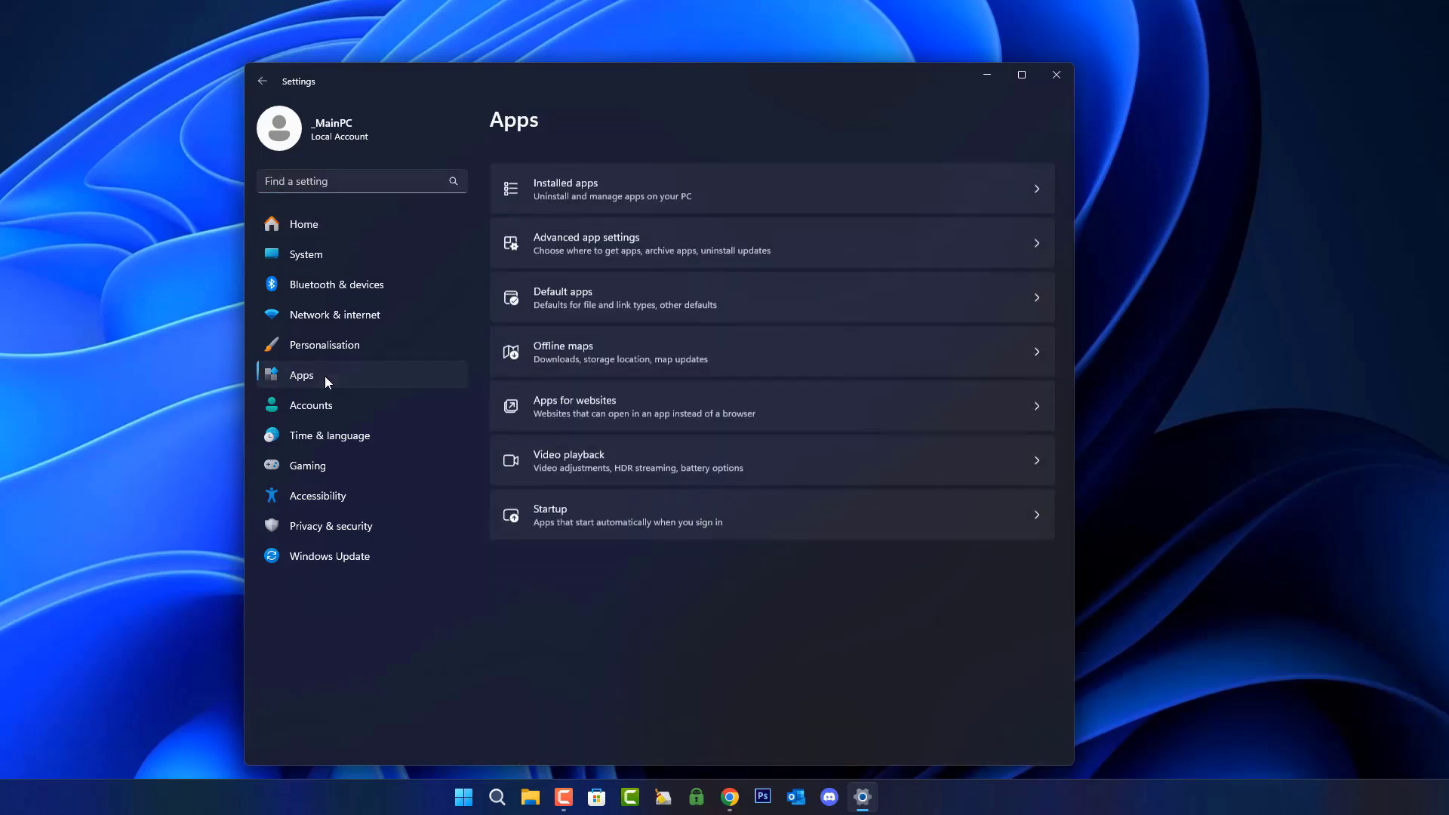
pyautogui.click(647, 502)
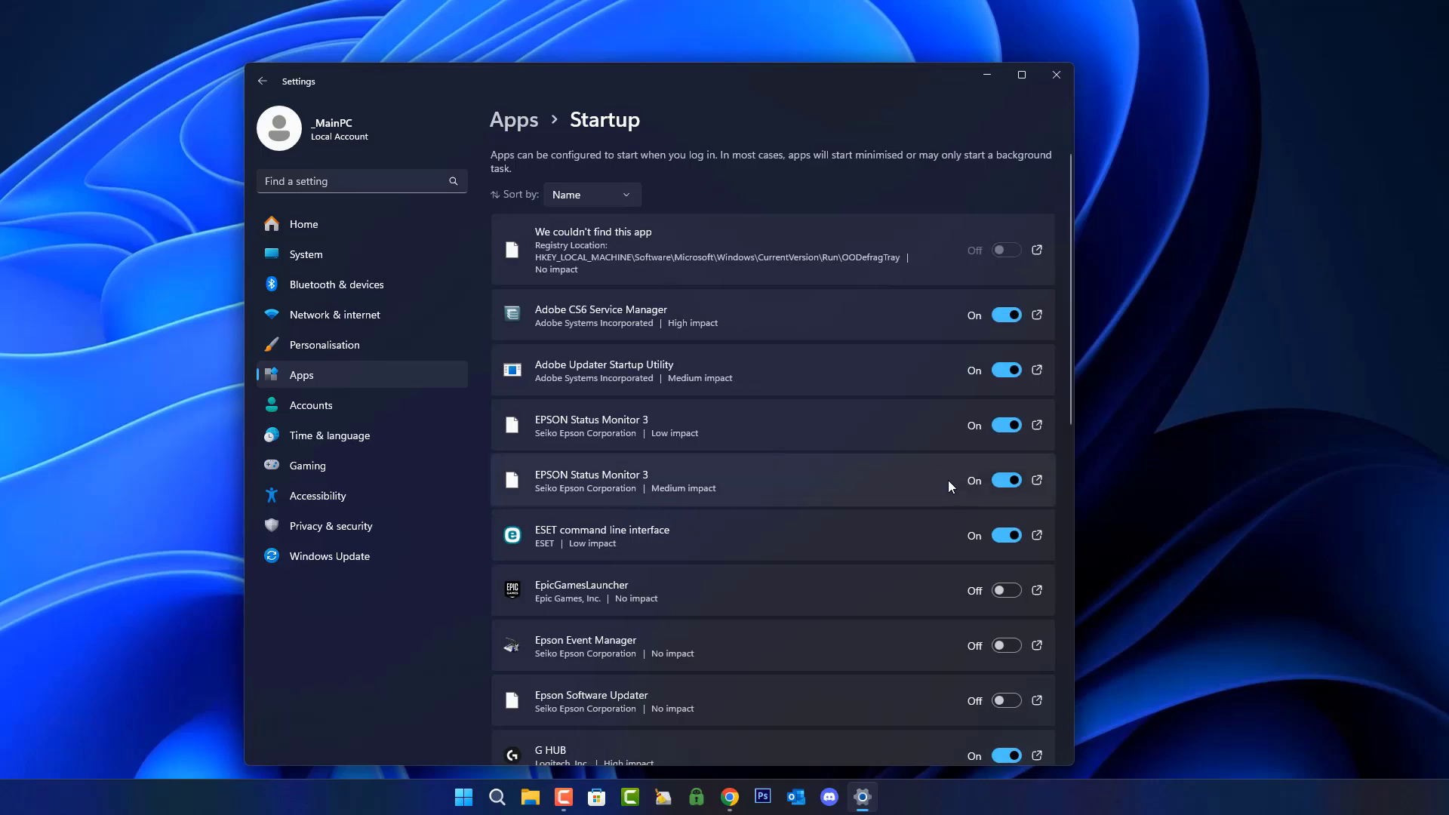
pyautogui.click(629, 194)
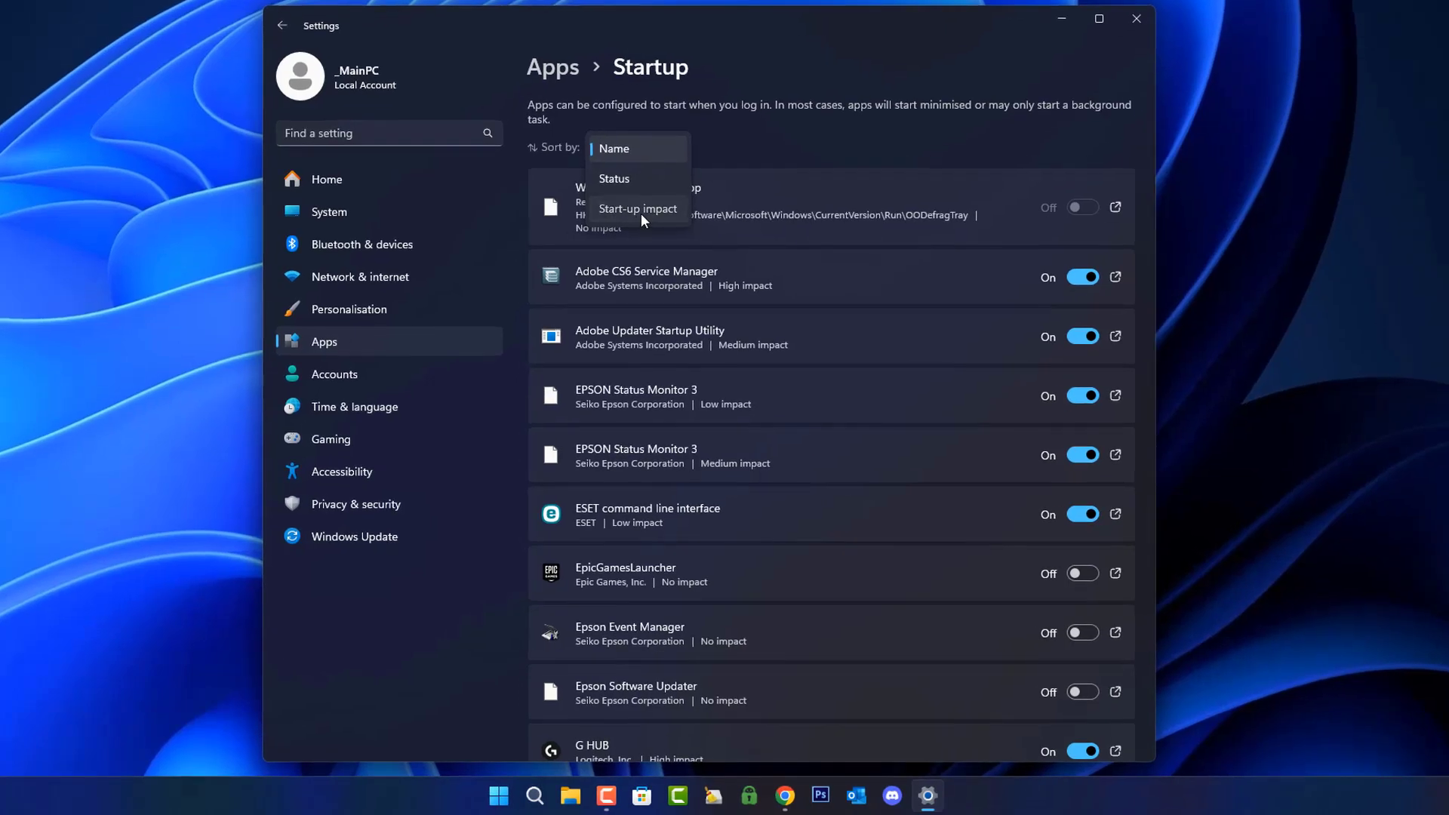
# - Sort by start-up impact and turn off Adobe CS6, Macrium, Edge, Adobe Updater, EPSON and SwitchBoard
pyautogui.click(641, 209)
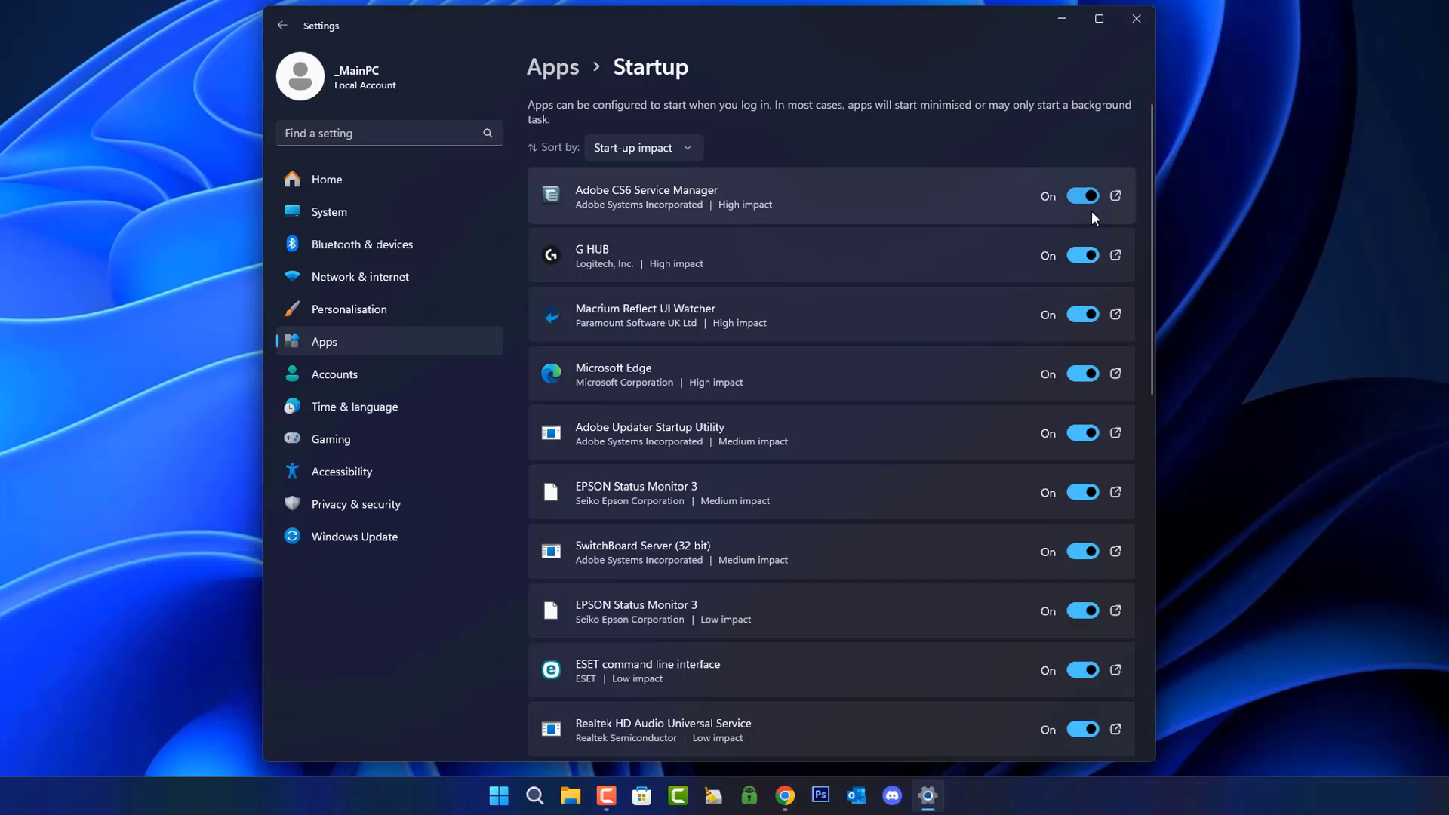
pyautogui.click(1086, 196)
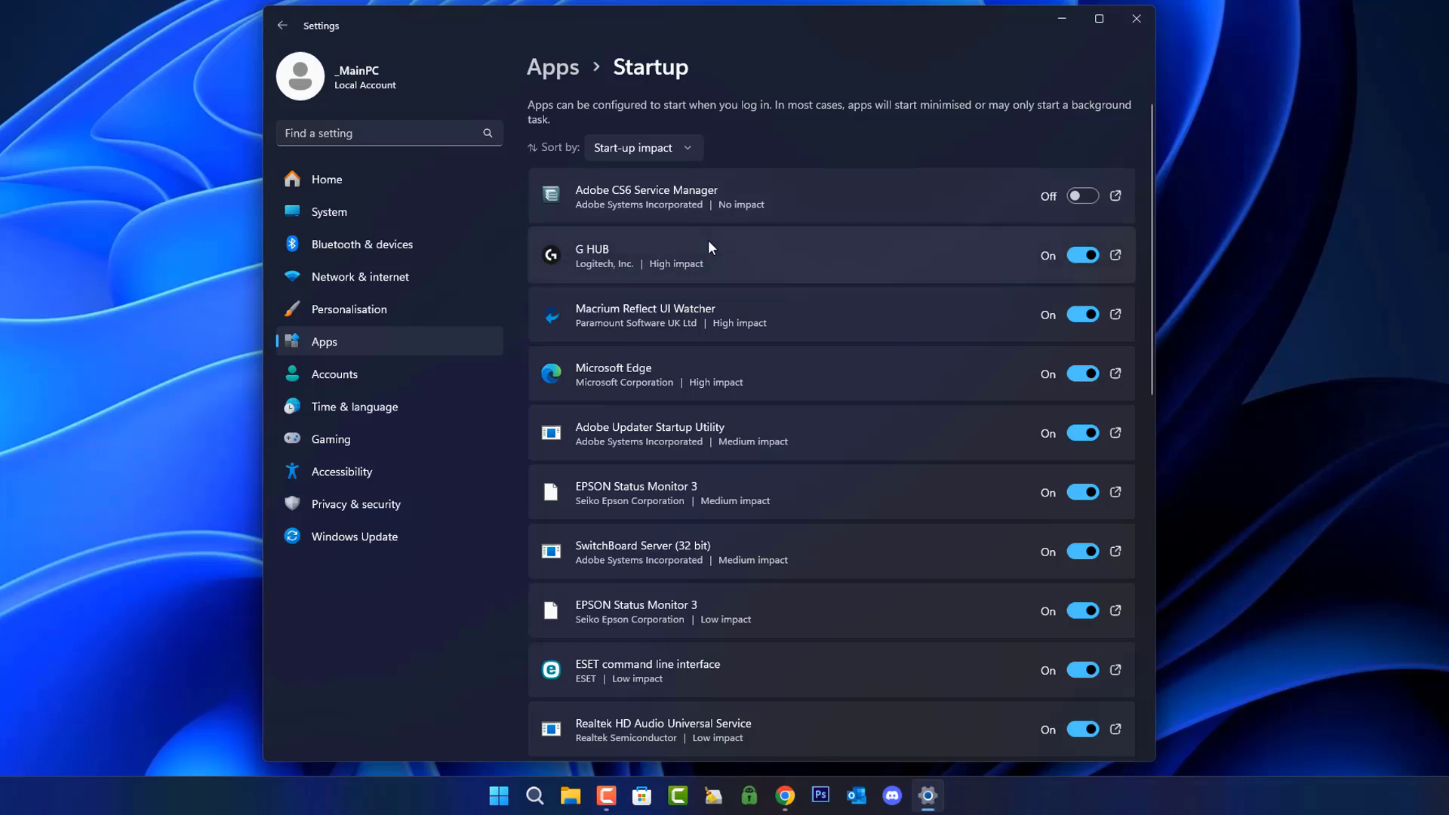
pyautogui.click(1085, 315)
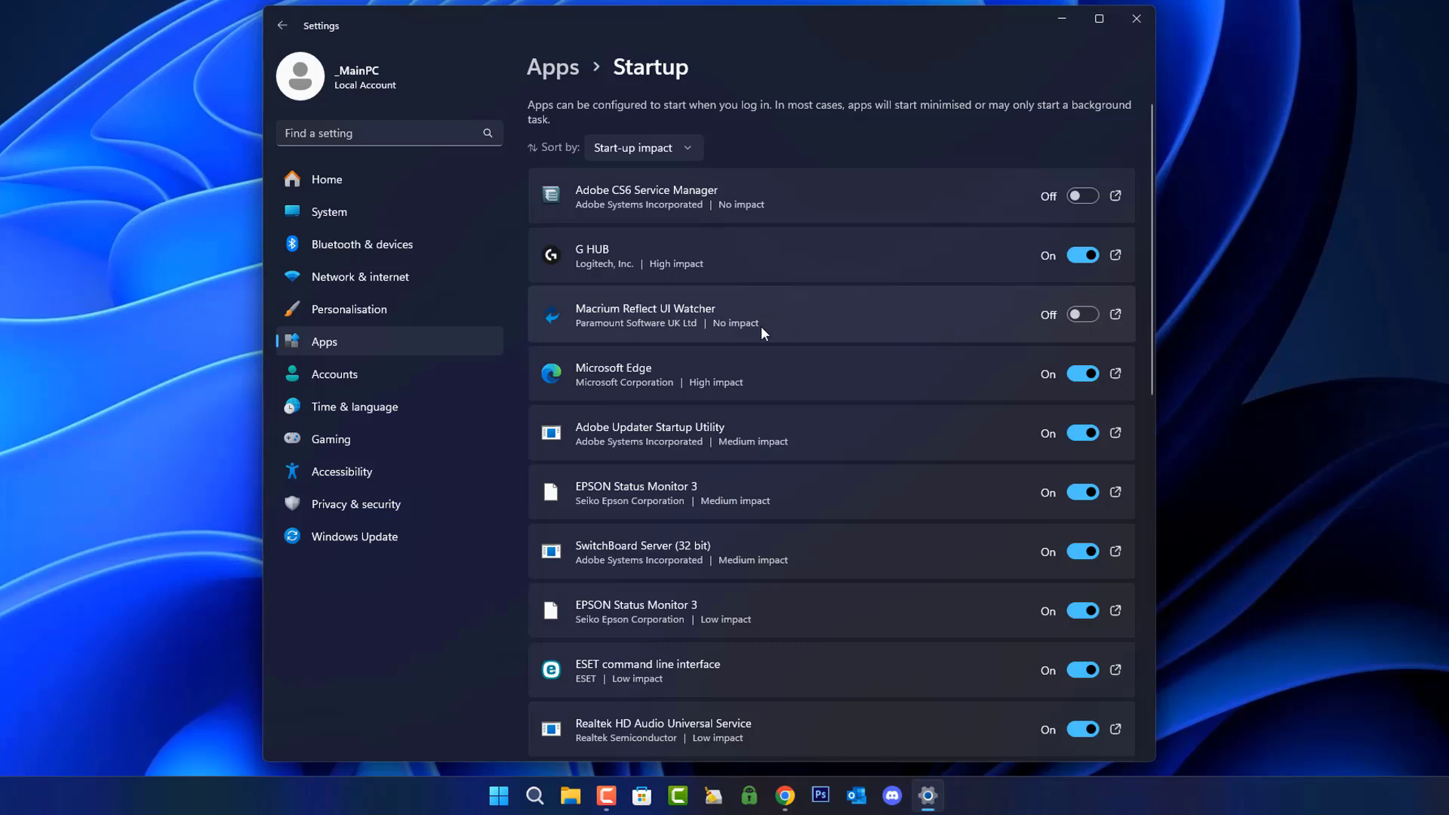
pyautogui.click(1084, 374)
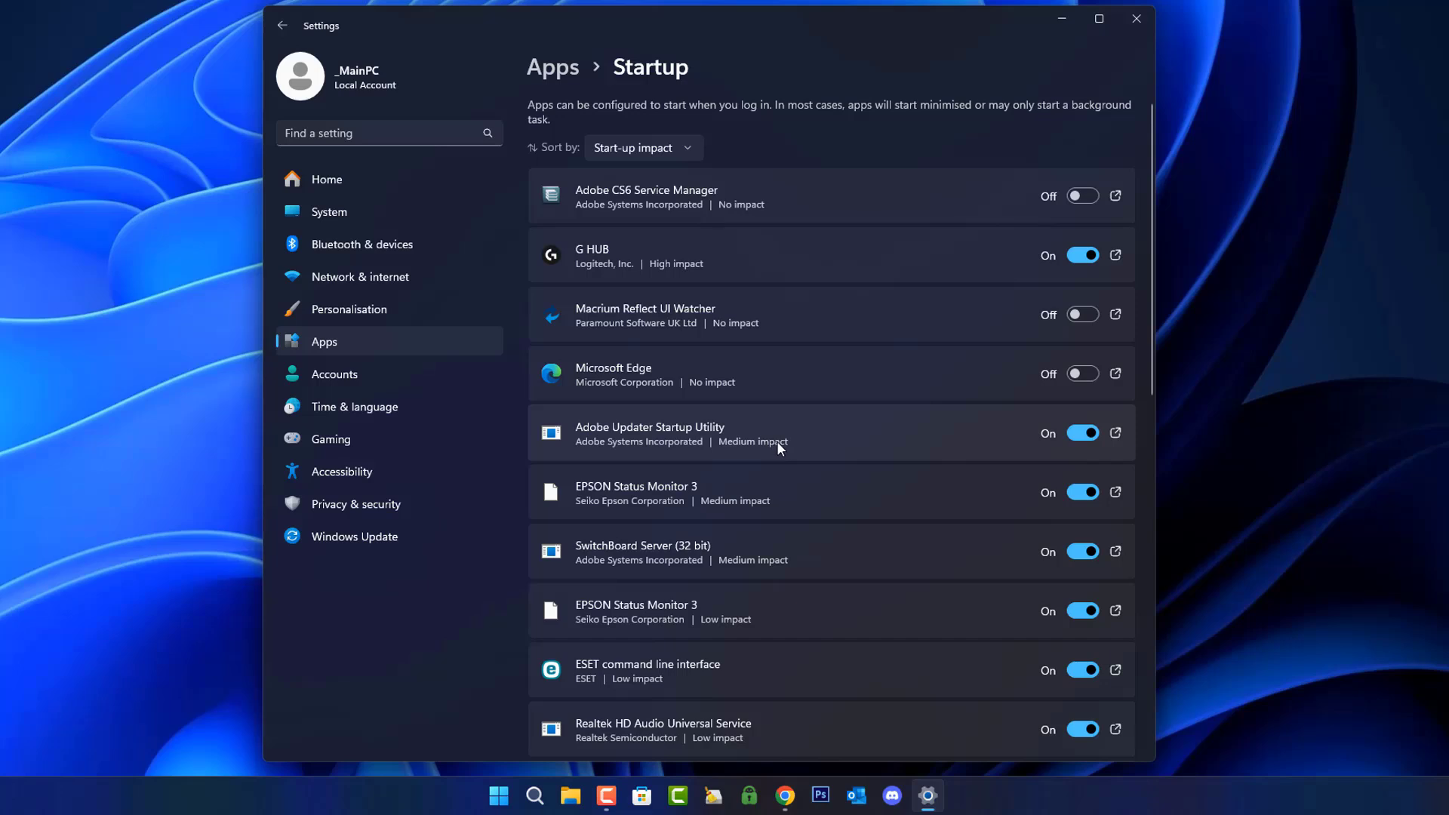
pyautogui.click(1085, 433)
pyautogui.click(1082, 492)
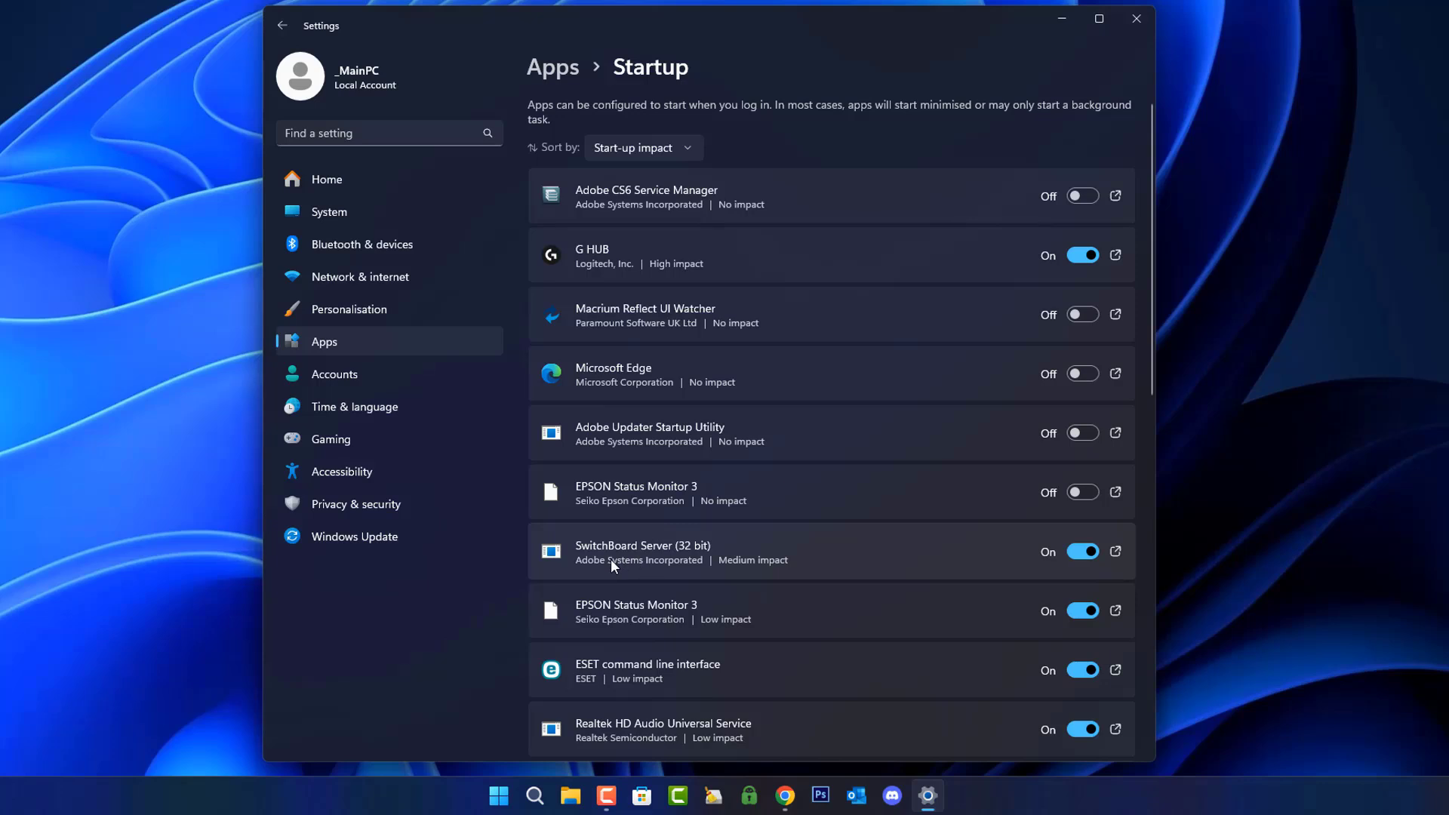
pyautogui.click(1091, 557)
# - Turn off the second EPSON Status Monitor 3, VMware Tray Process and Windows Security notification icon
pyautogui.scroll(-3, 1106, 526)
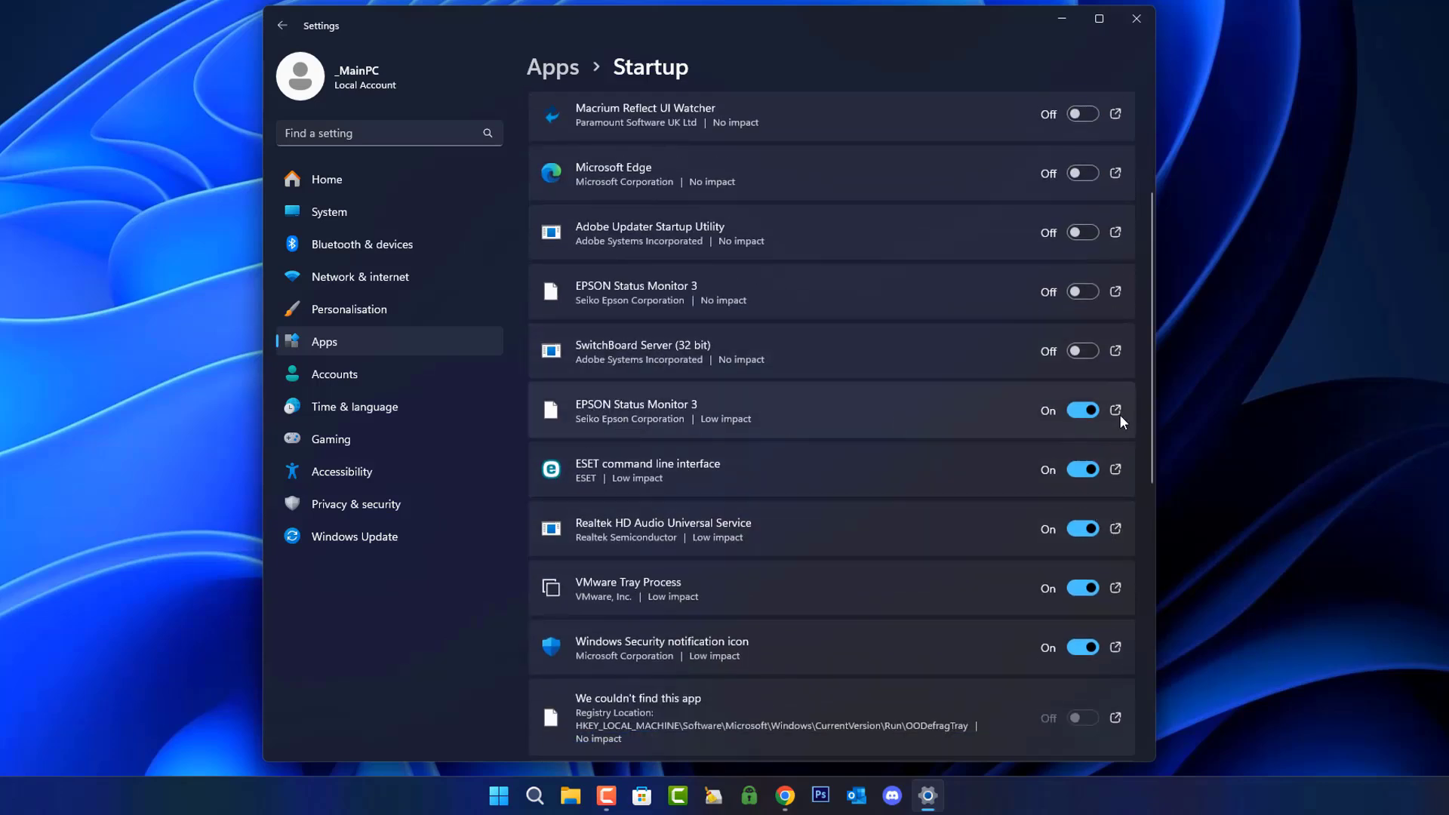
pyautogui.click(1081, 411)
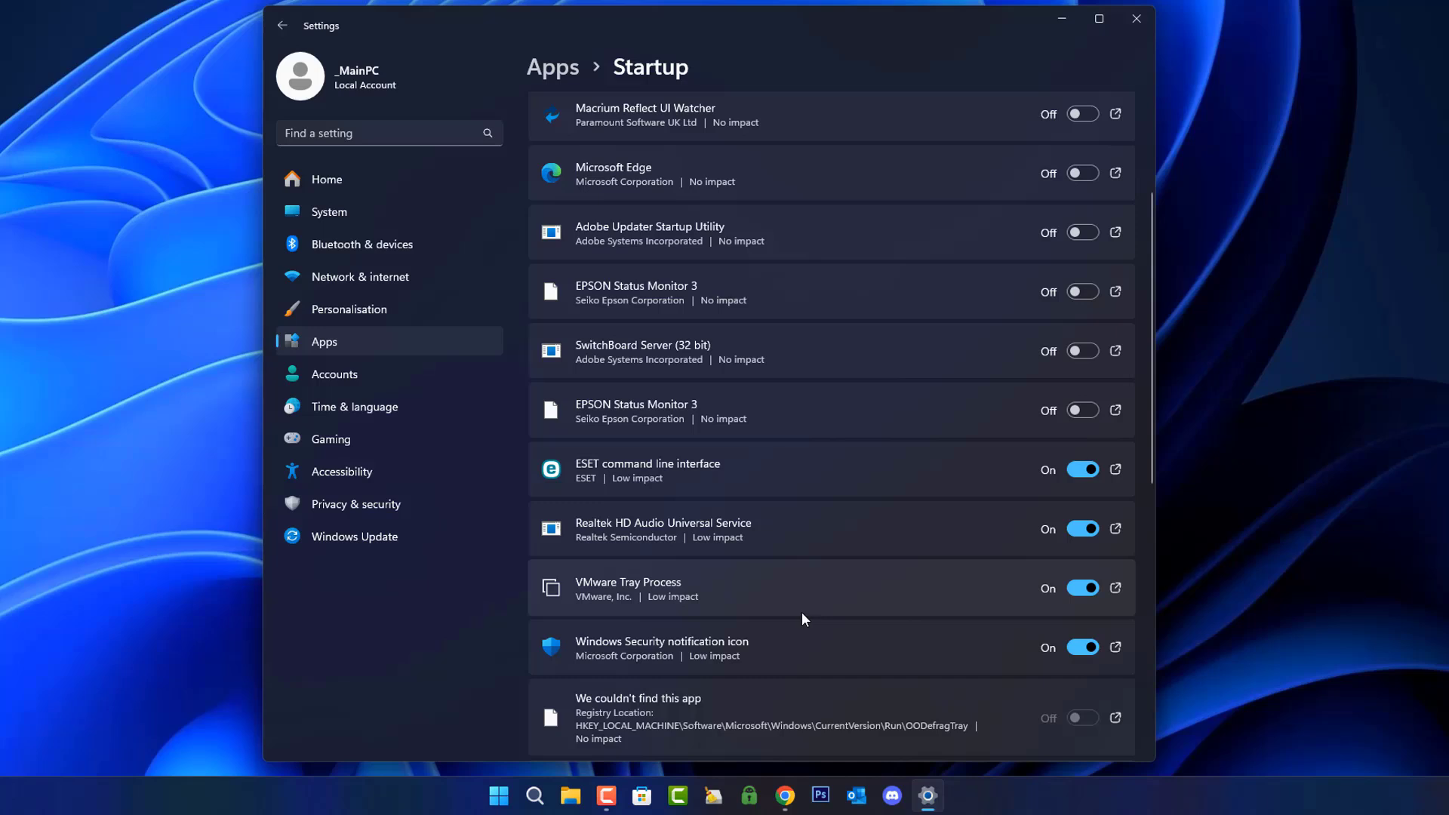
pyautogui.click(1081, 594)
pyautogui.scroll(-3, 1061, 600)
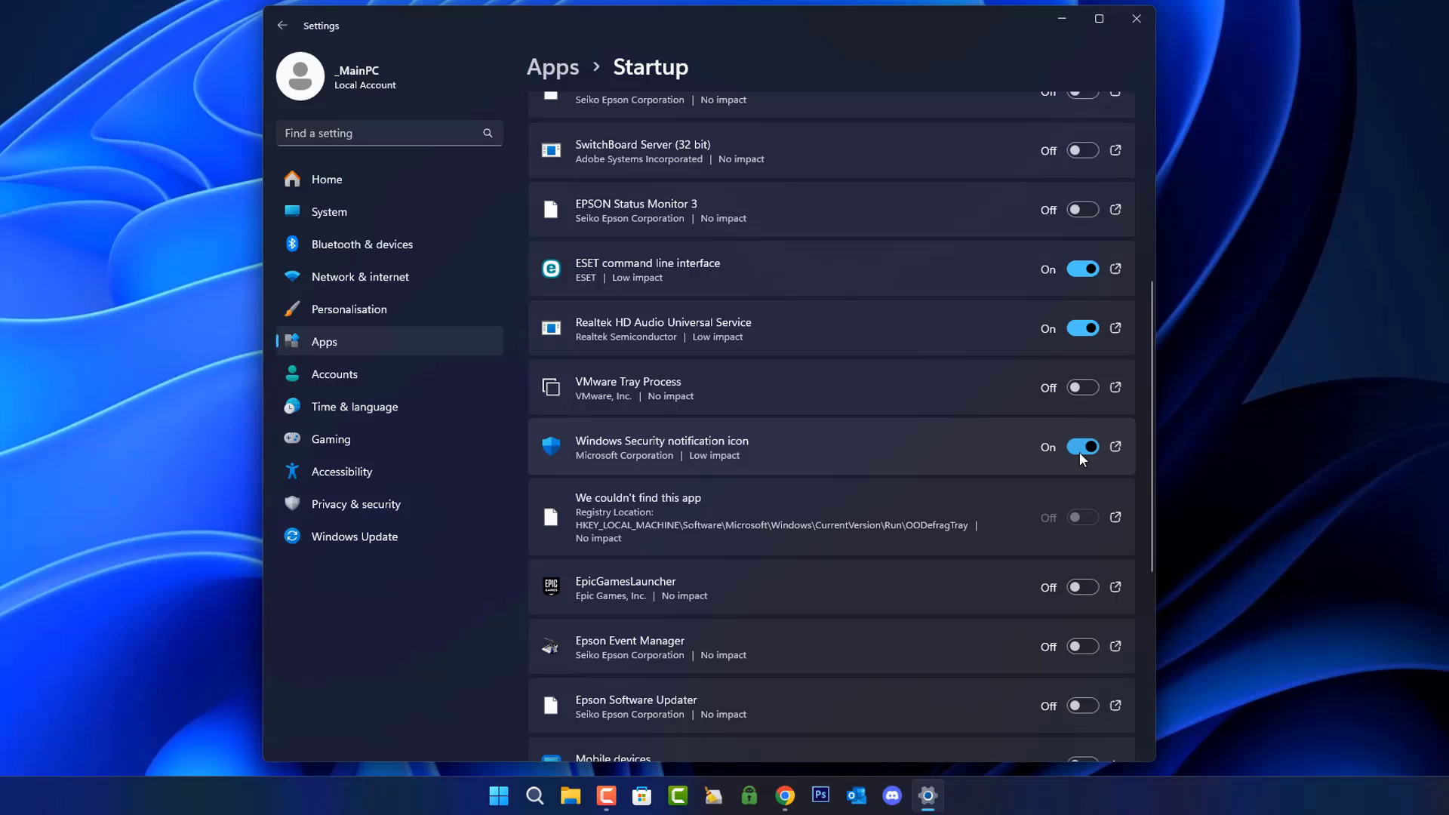
pyautogui.click(1079, 450)
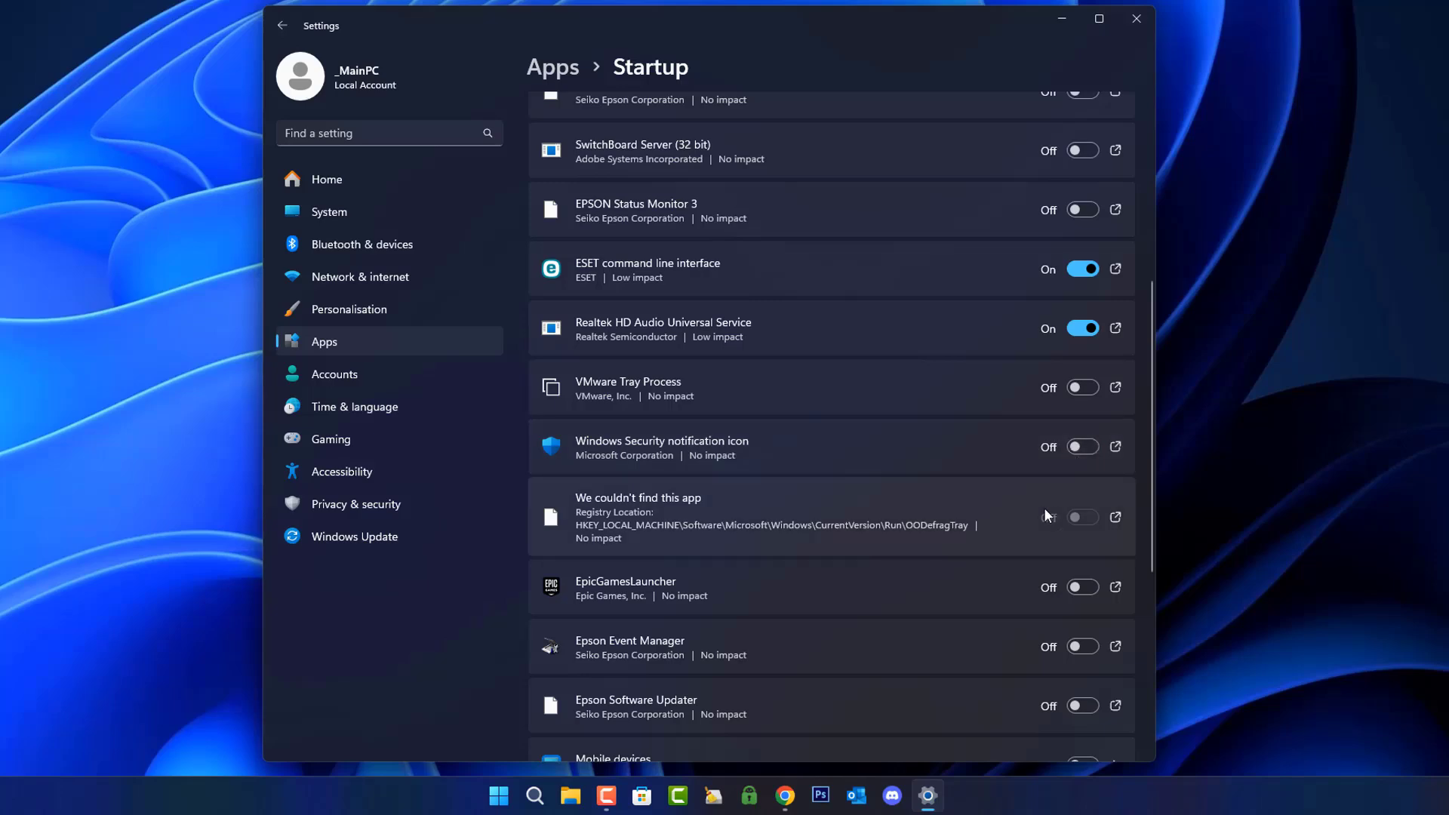
pyautogui.scroll(-6, 1103, 634)
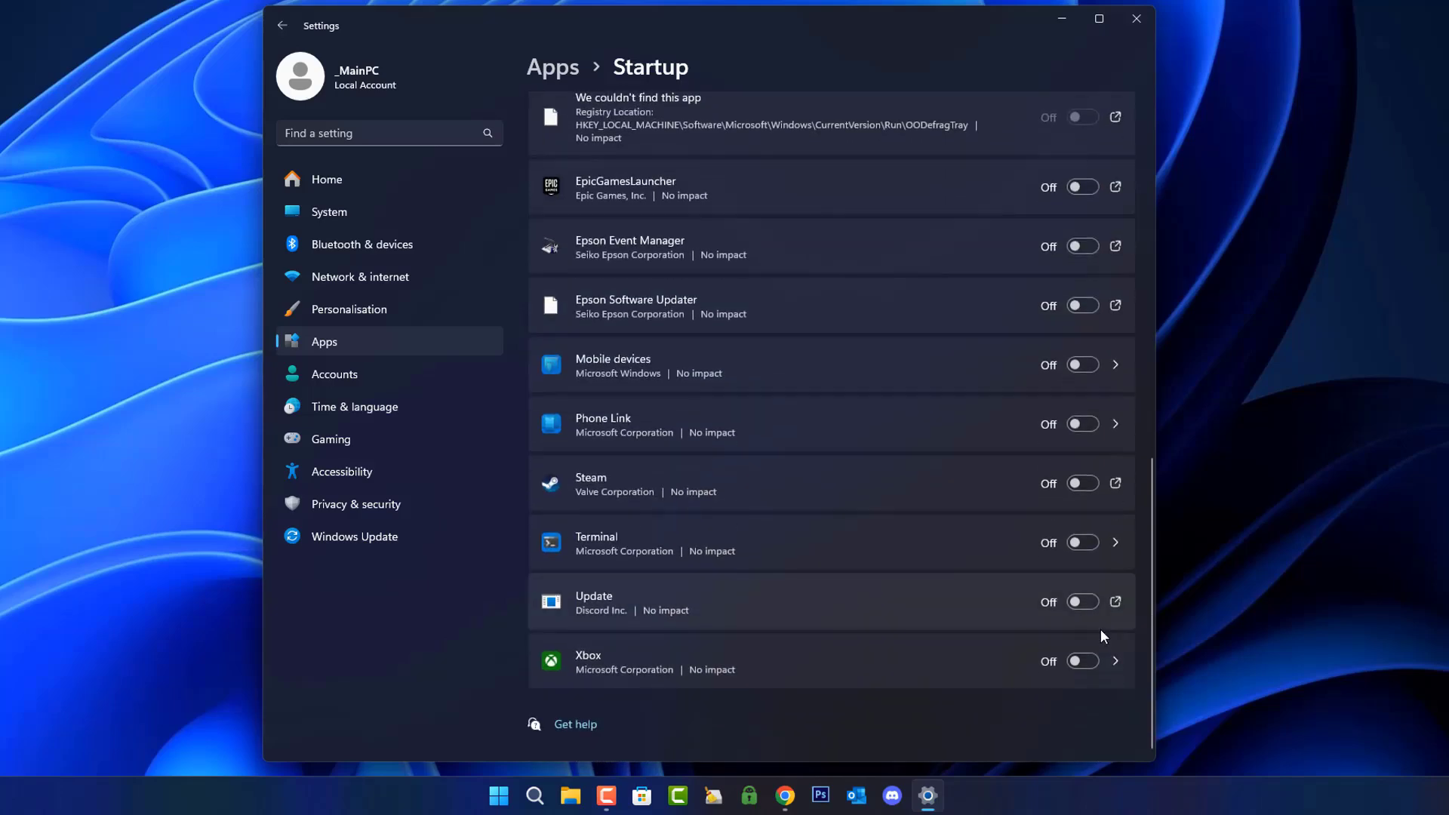
pyautogui.scroll(10, 1098, 620)
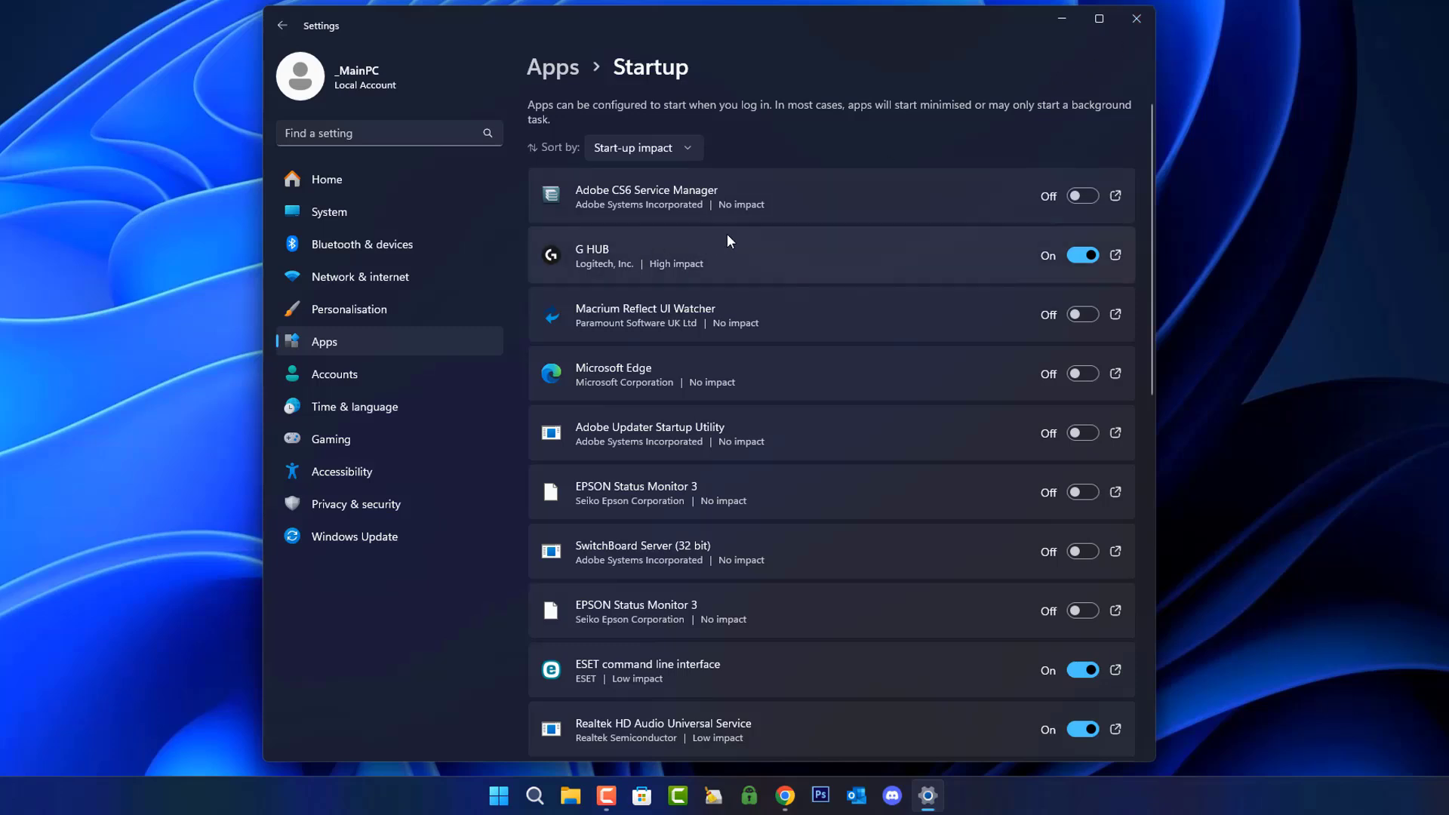
# - Close Settings and confirm in Task Manager's Startup apps that CS6ServiceManager.exe and others show Disabled
pyautogui.click(1138, 18)
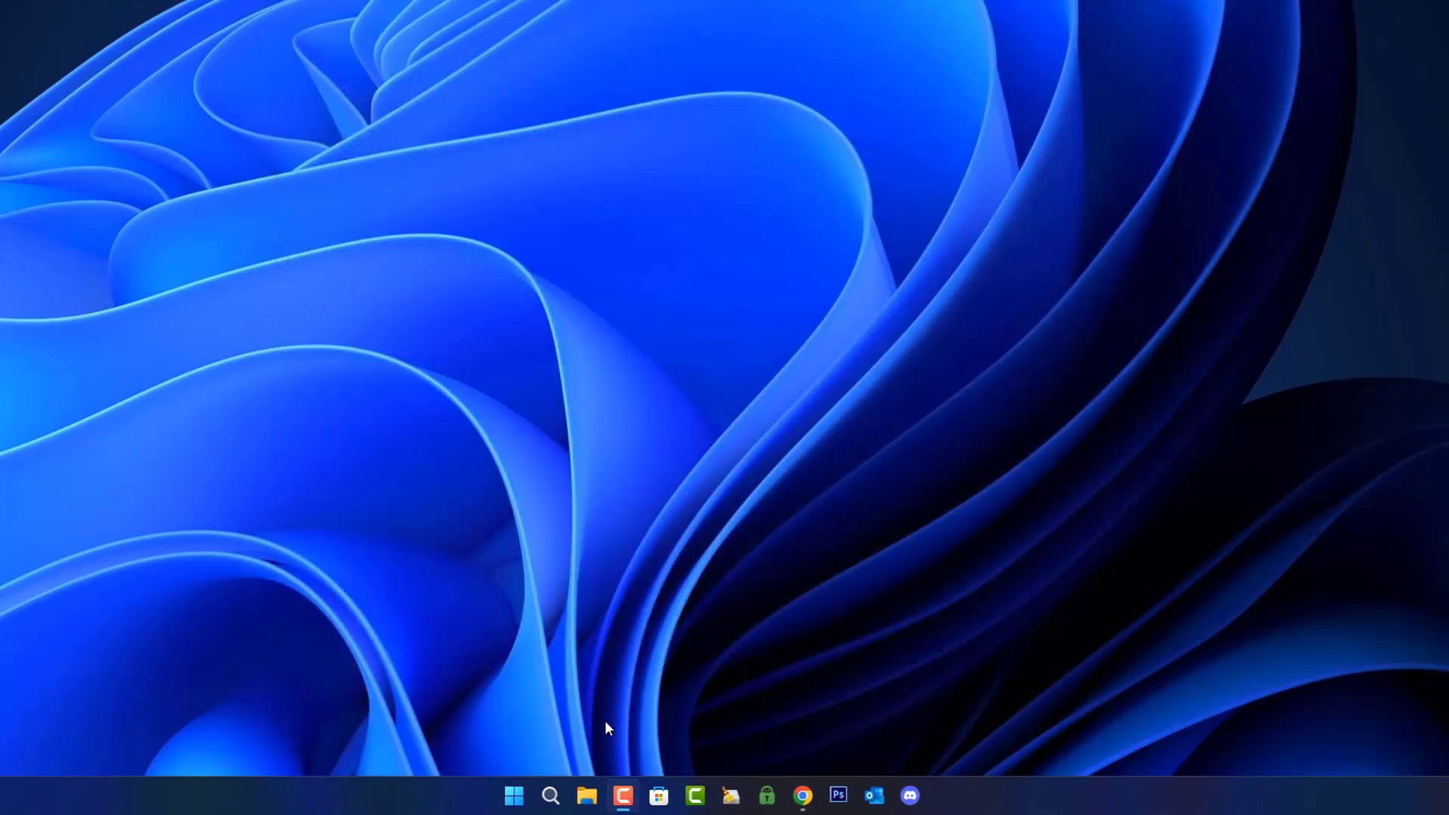
pyautogui.rightClick(489, 798)
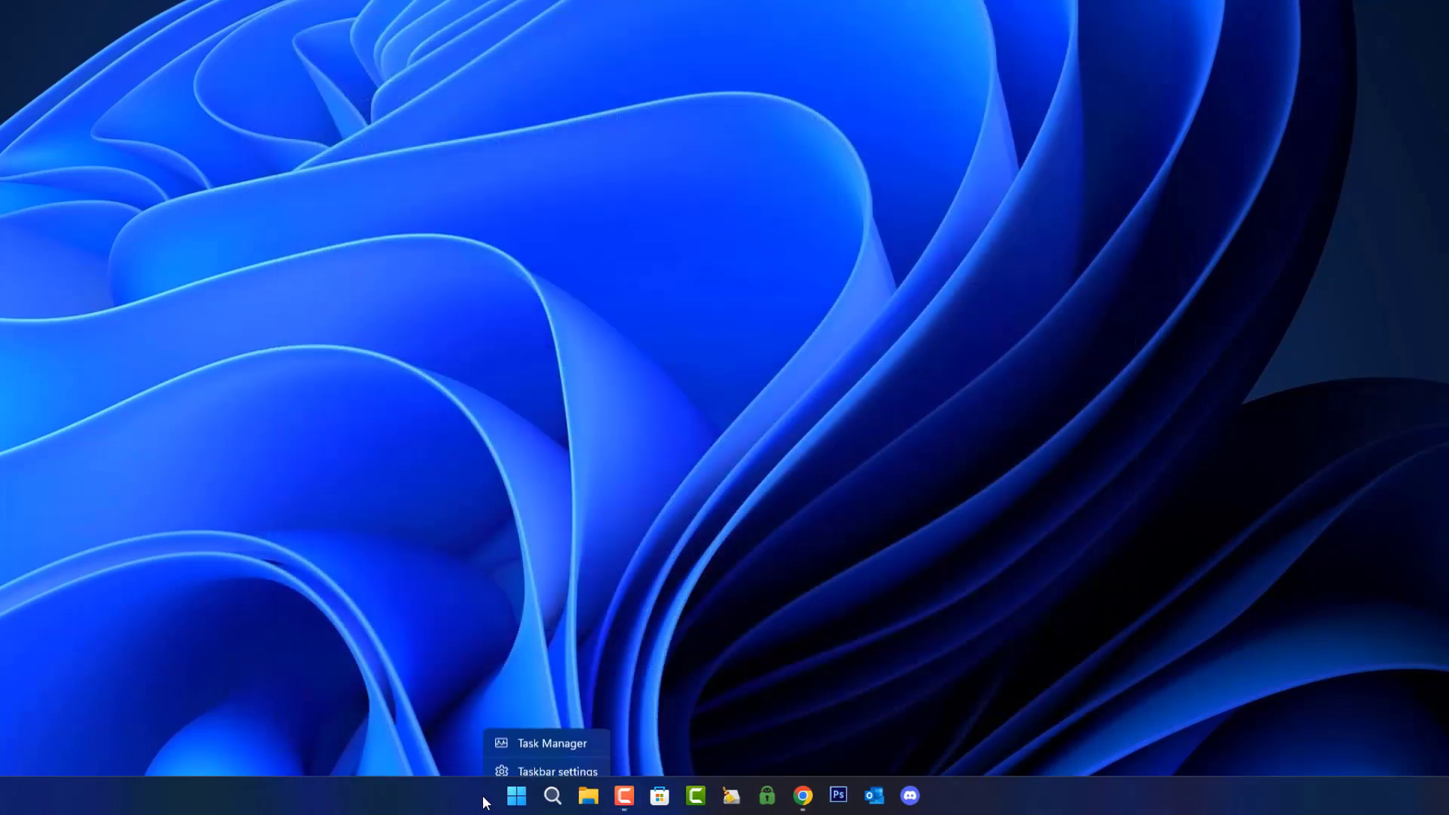
pyautogui.click(517, 734)
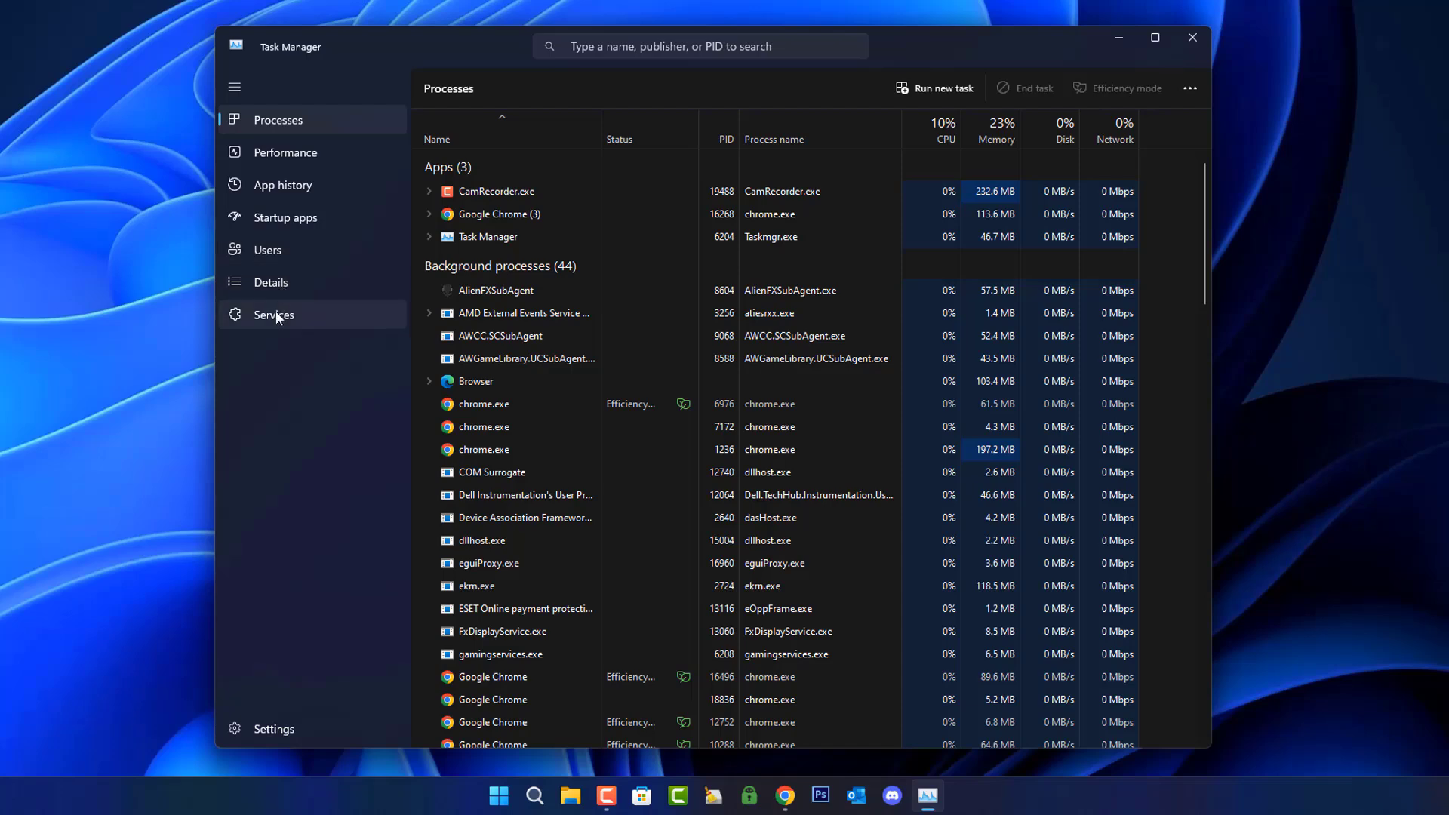
pyautogui.click(279, 220)
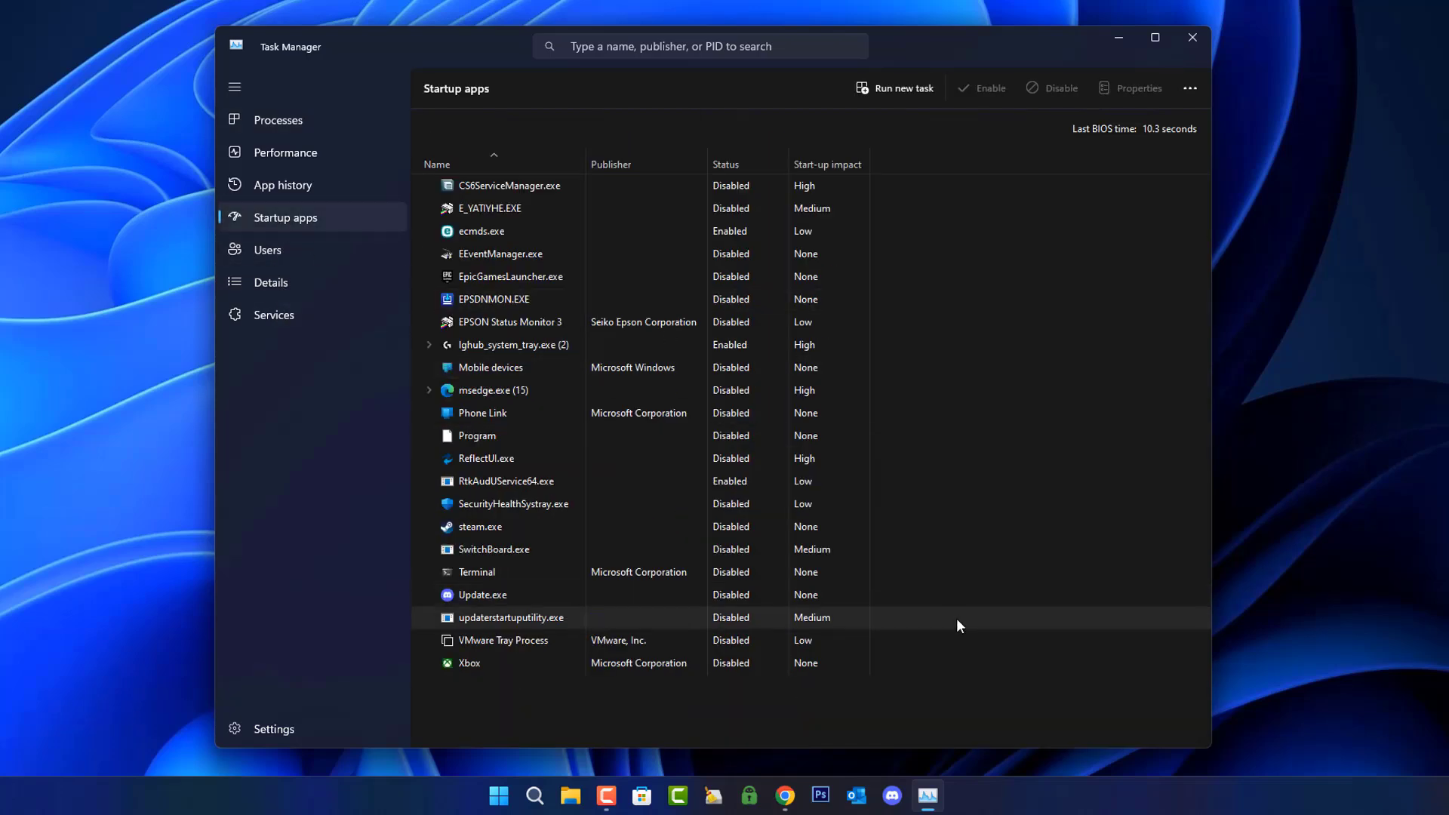
pyautogui.click(528, 188)
pyautogui.rightClick(536, 188)
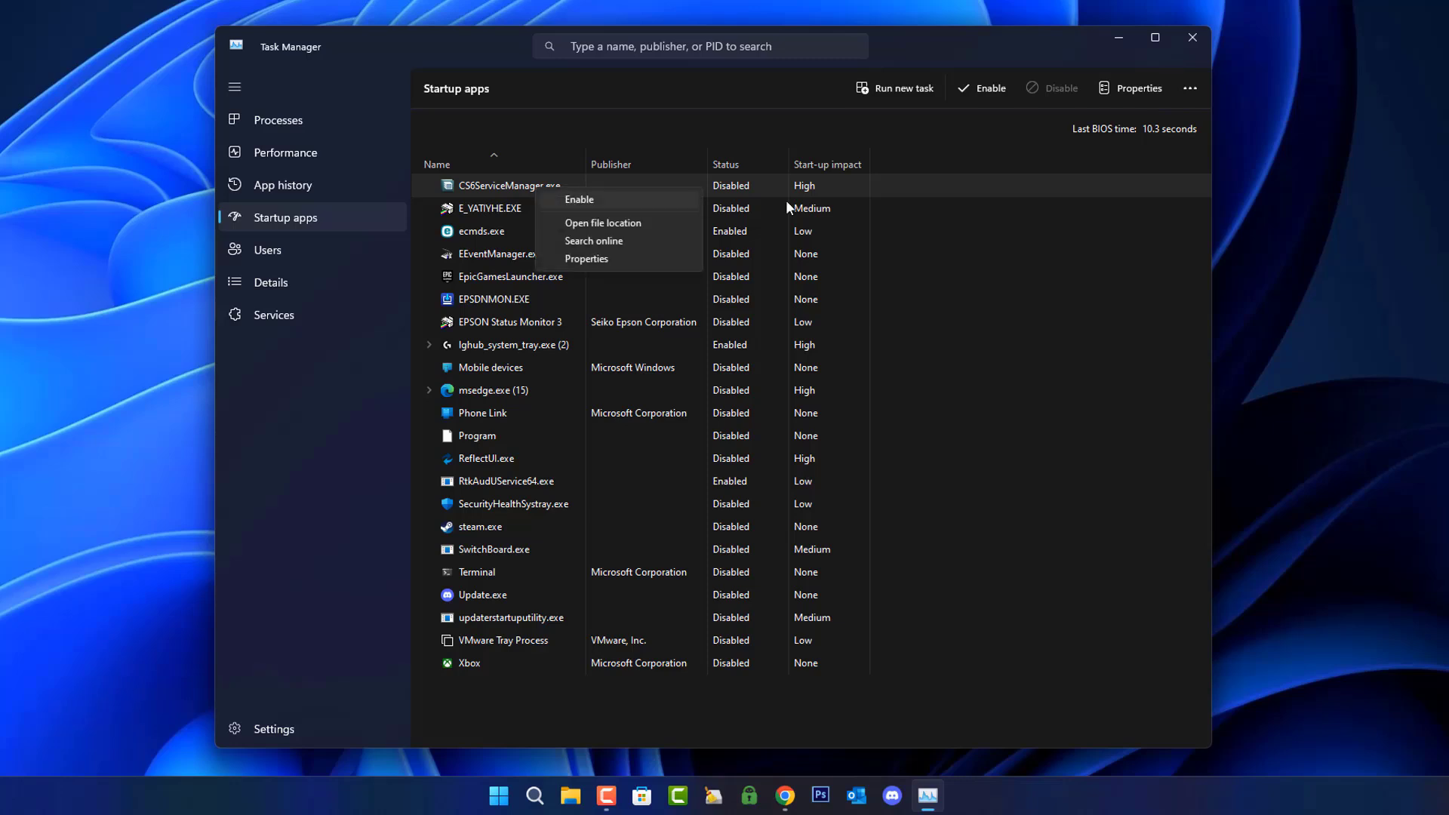
pyautogui.click(917, 189)
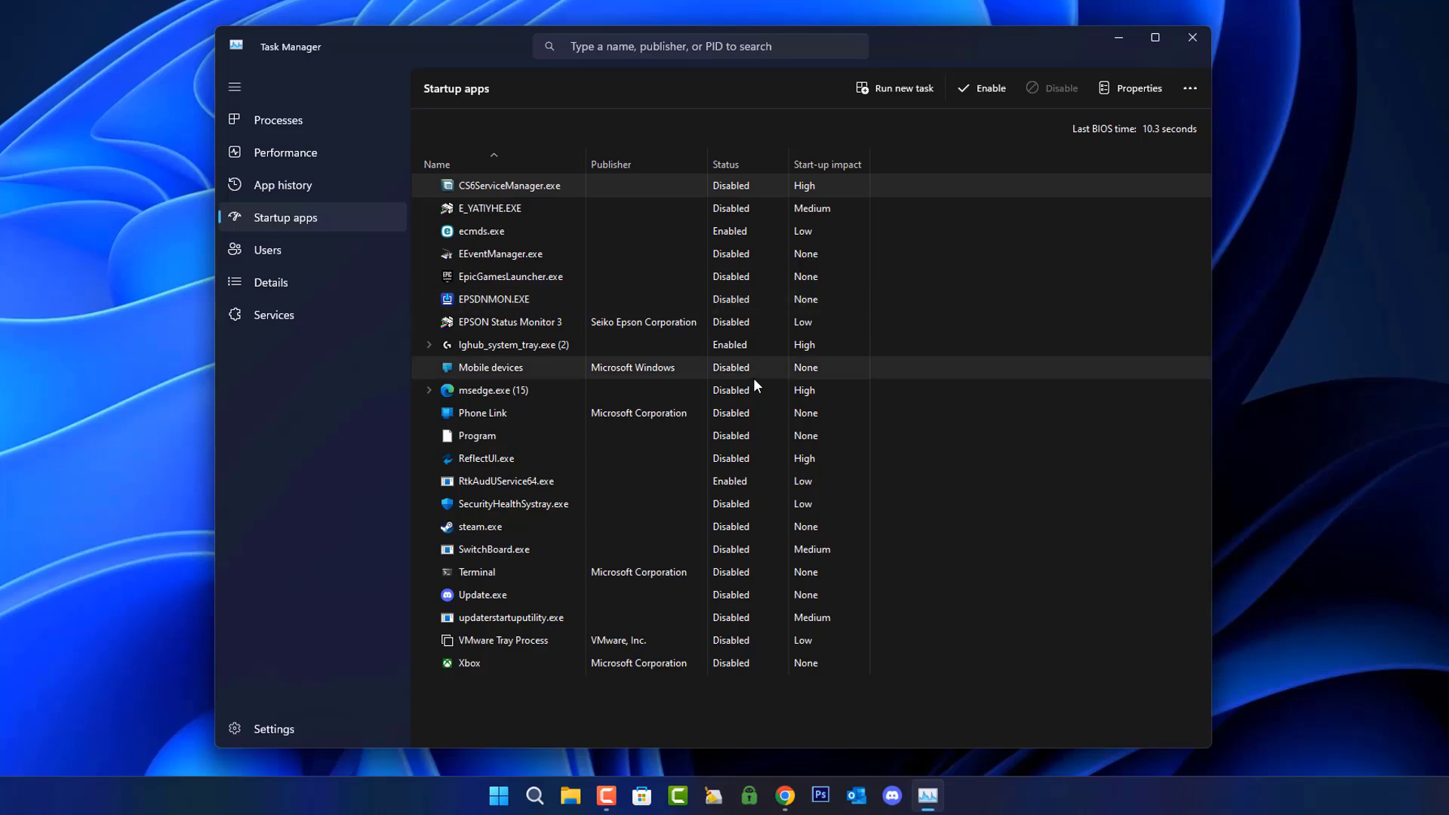
# - Close Task Manager and launch the Services console by searching 'services' in Start
pyautogui.hotkey('alt', 'F4')
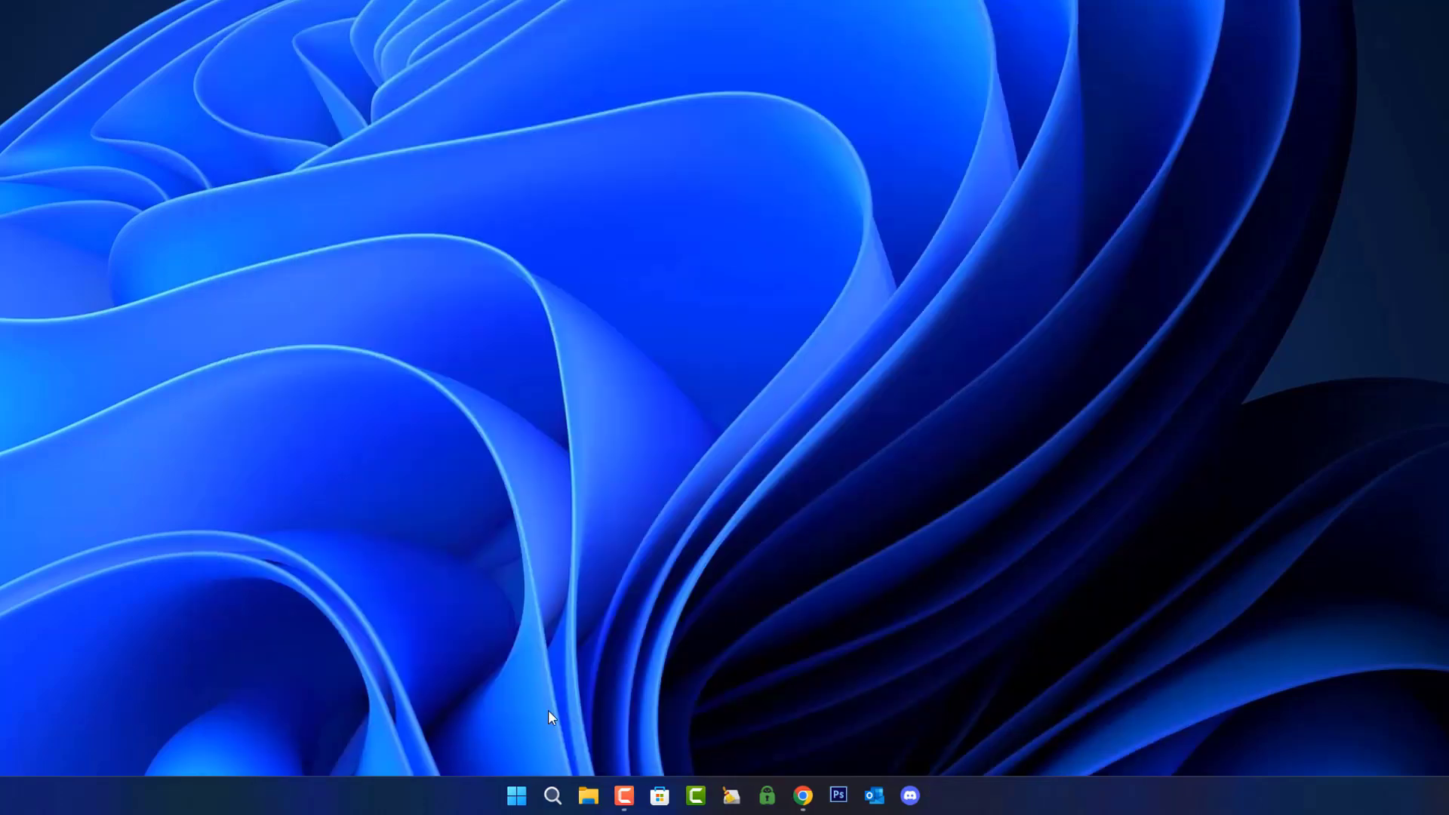
pyautogui.click(512, 793)
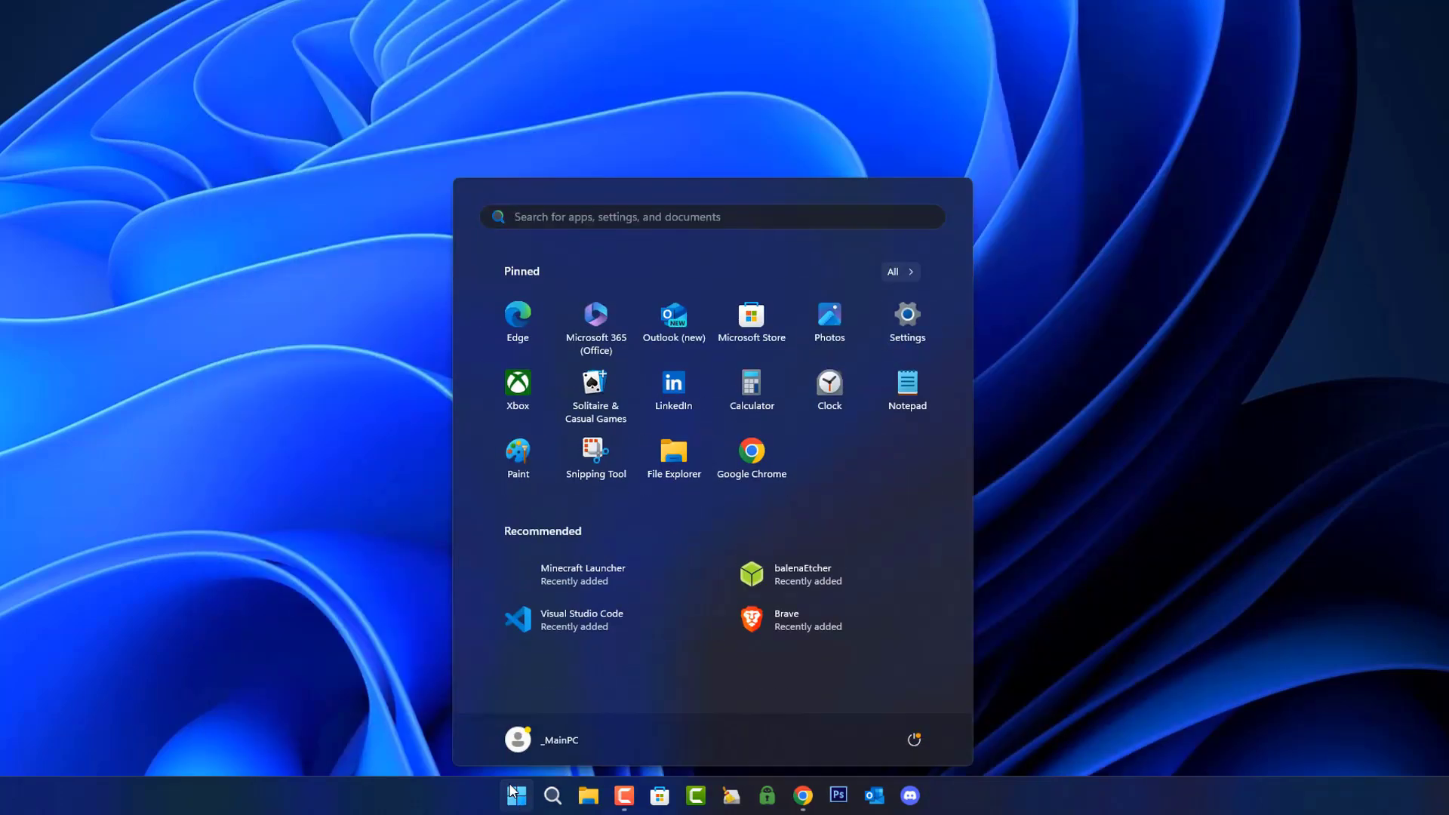
pyautogui.write('services')
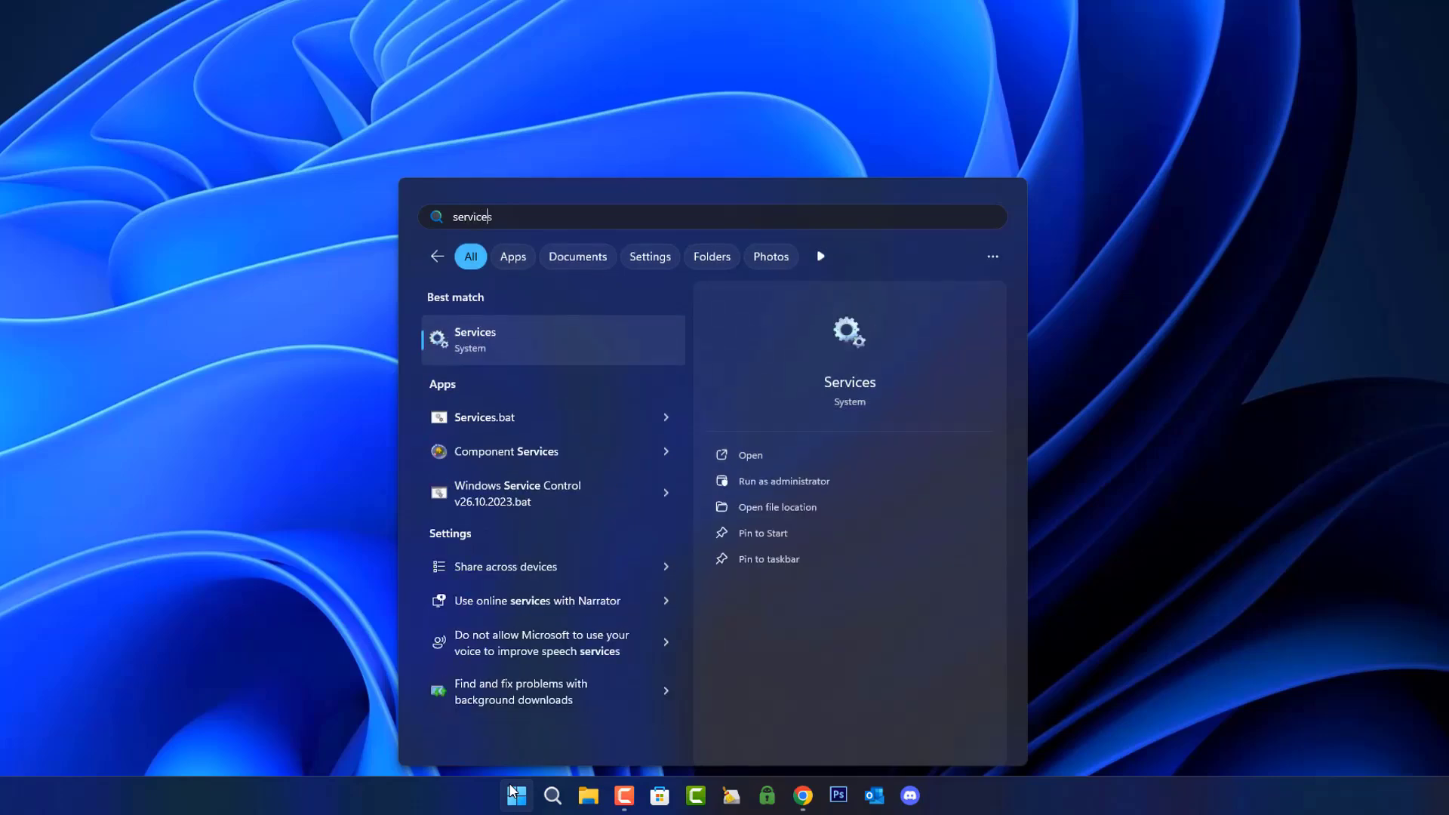
pyautogui.click(510, 340)
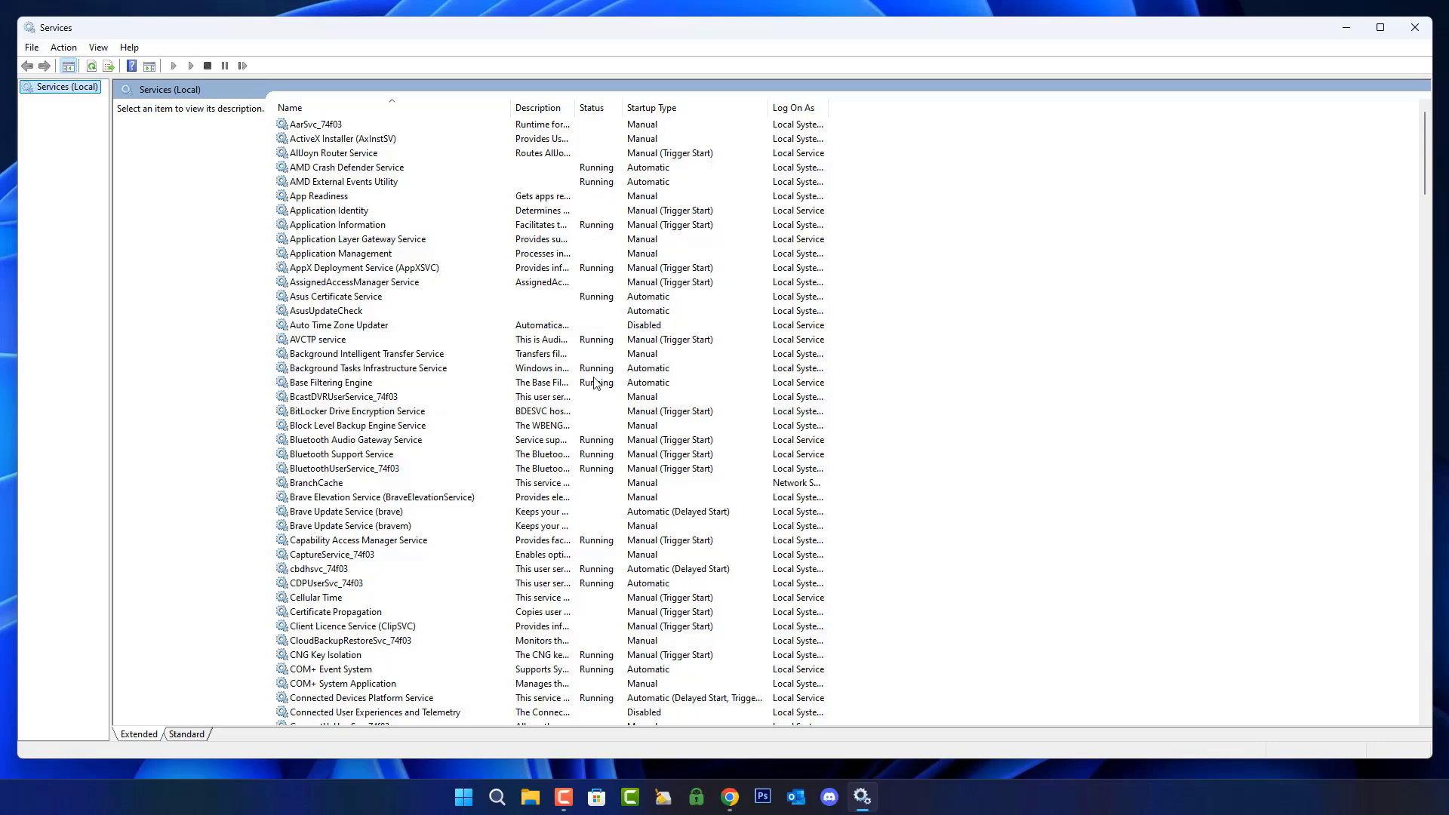
pyautogui.scroll(-14, 590, 570)
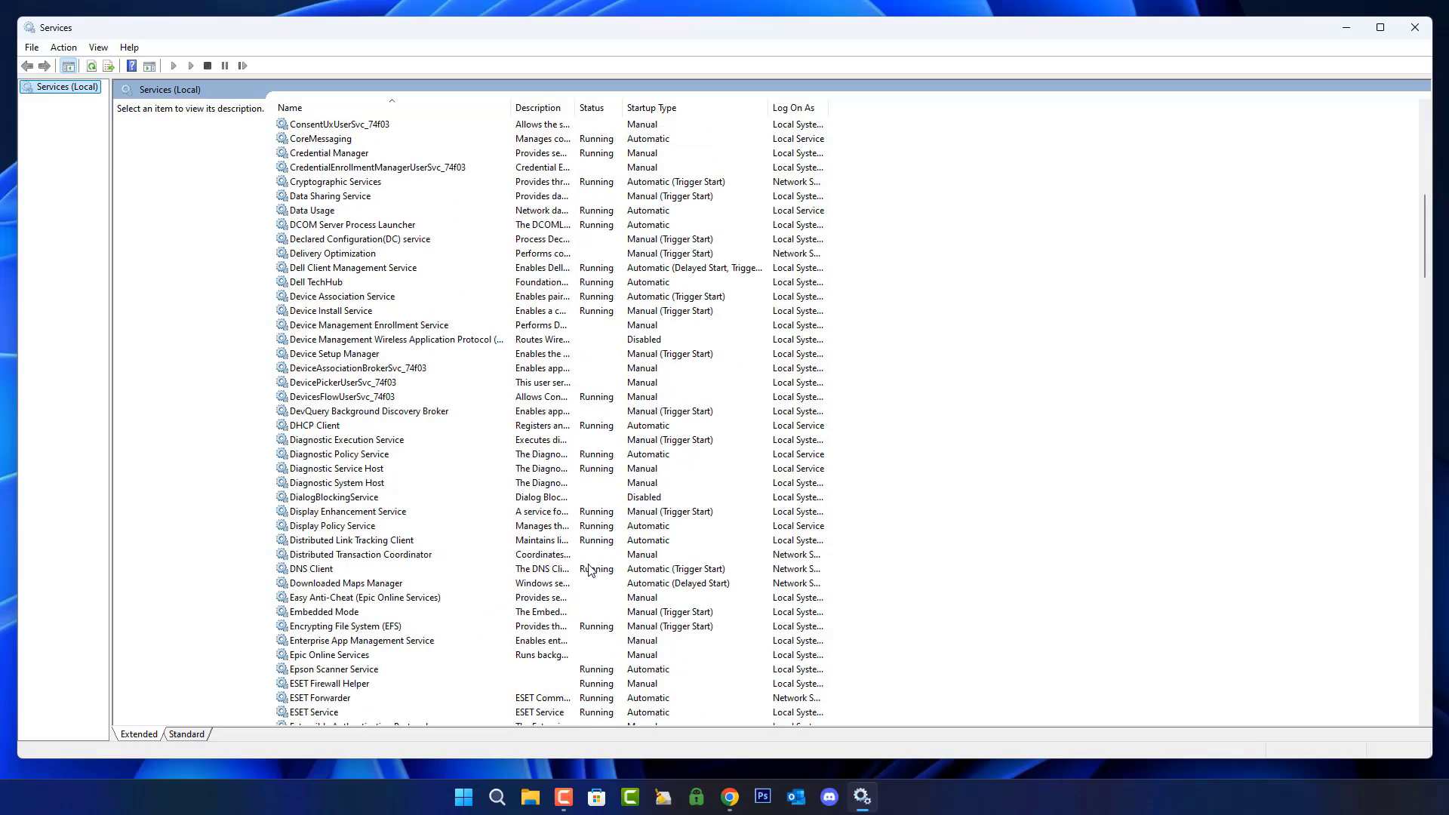
pyautogui.scroll(-16, 589, 570)
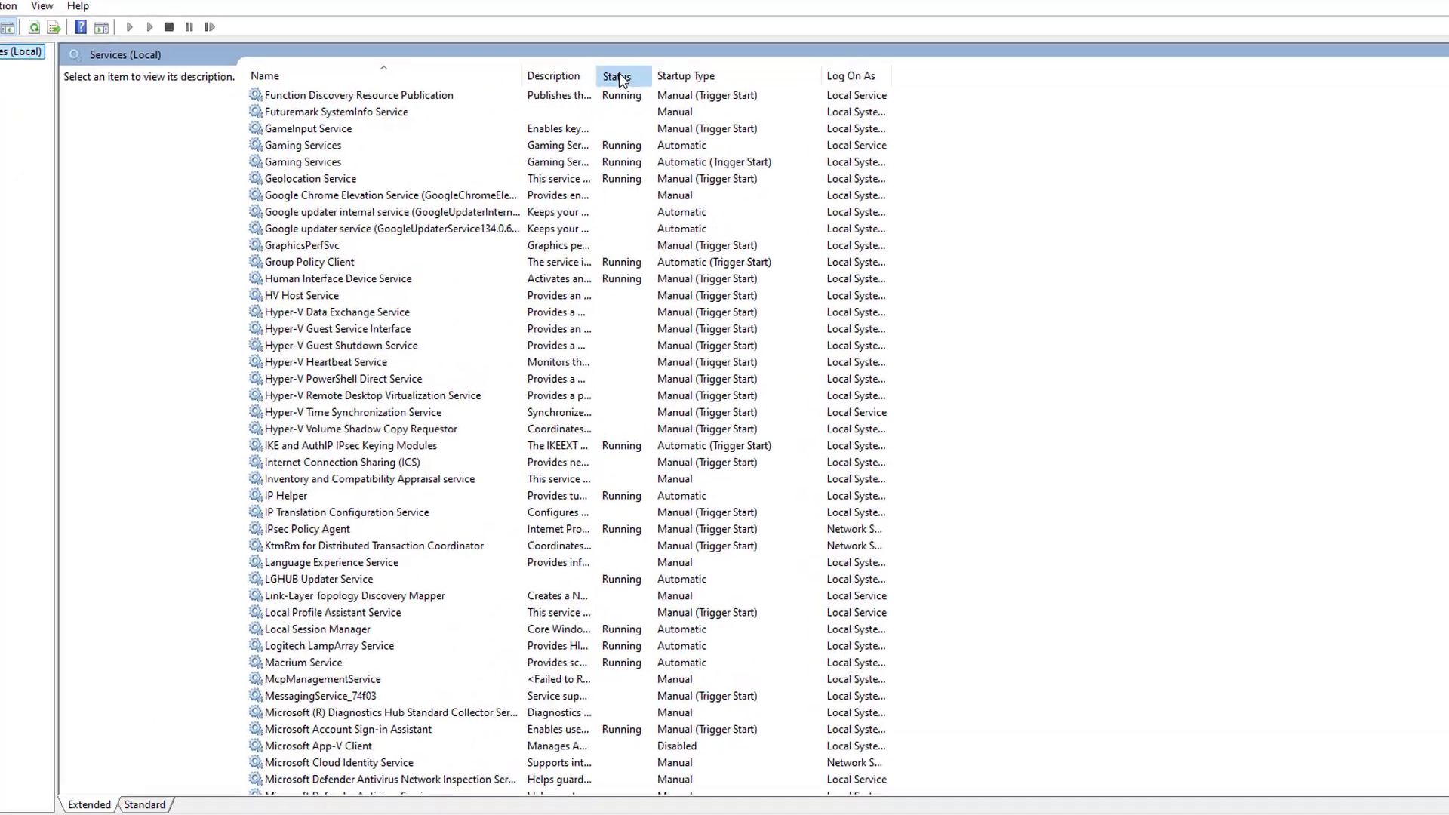
pyautogui.click(594, 106)
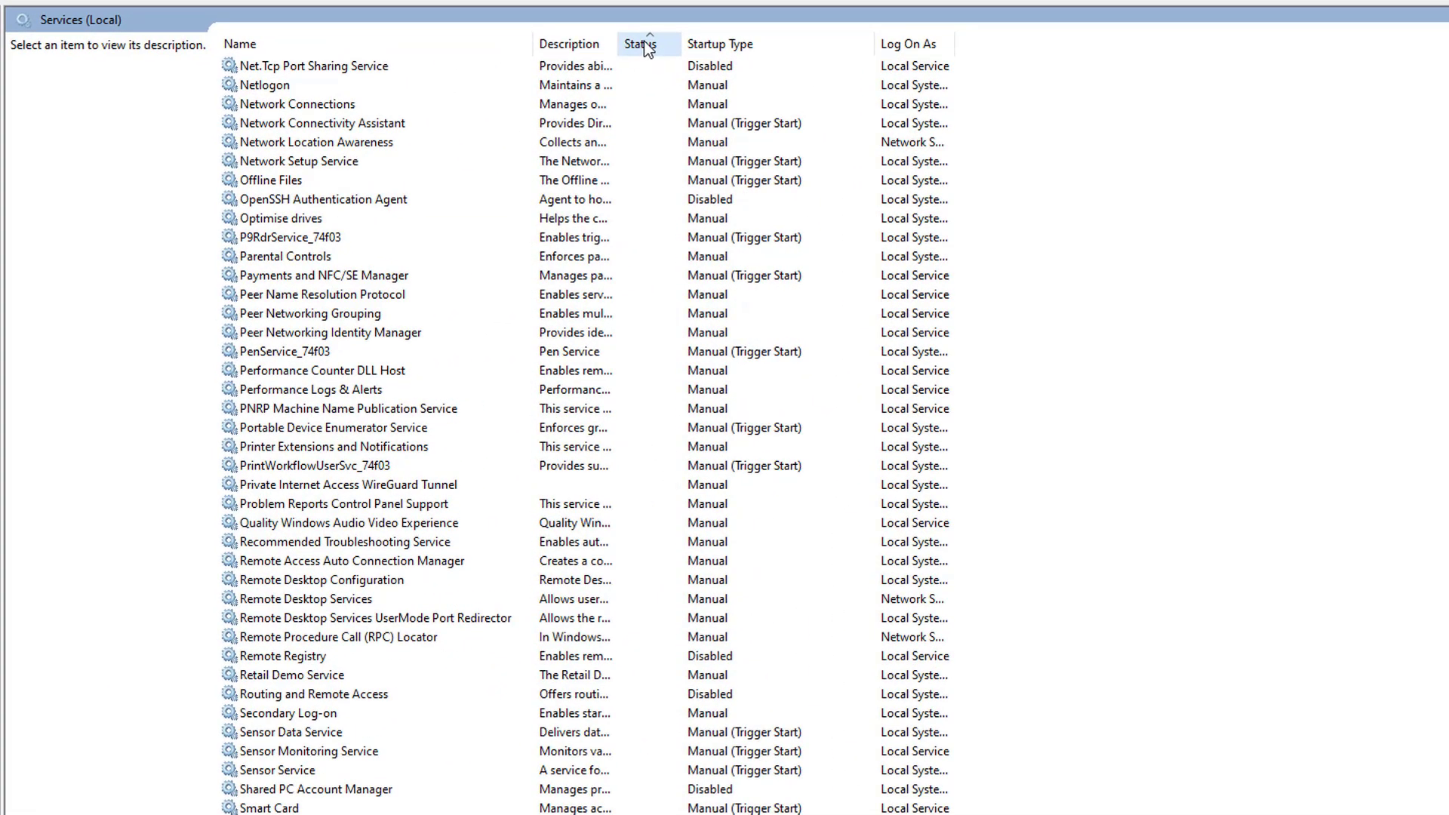
pyautogui.scroll(-19, 637, 408)
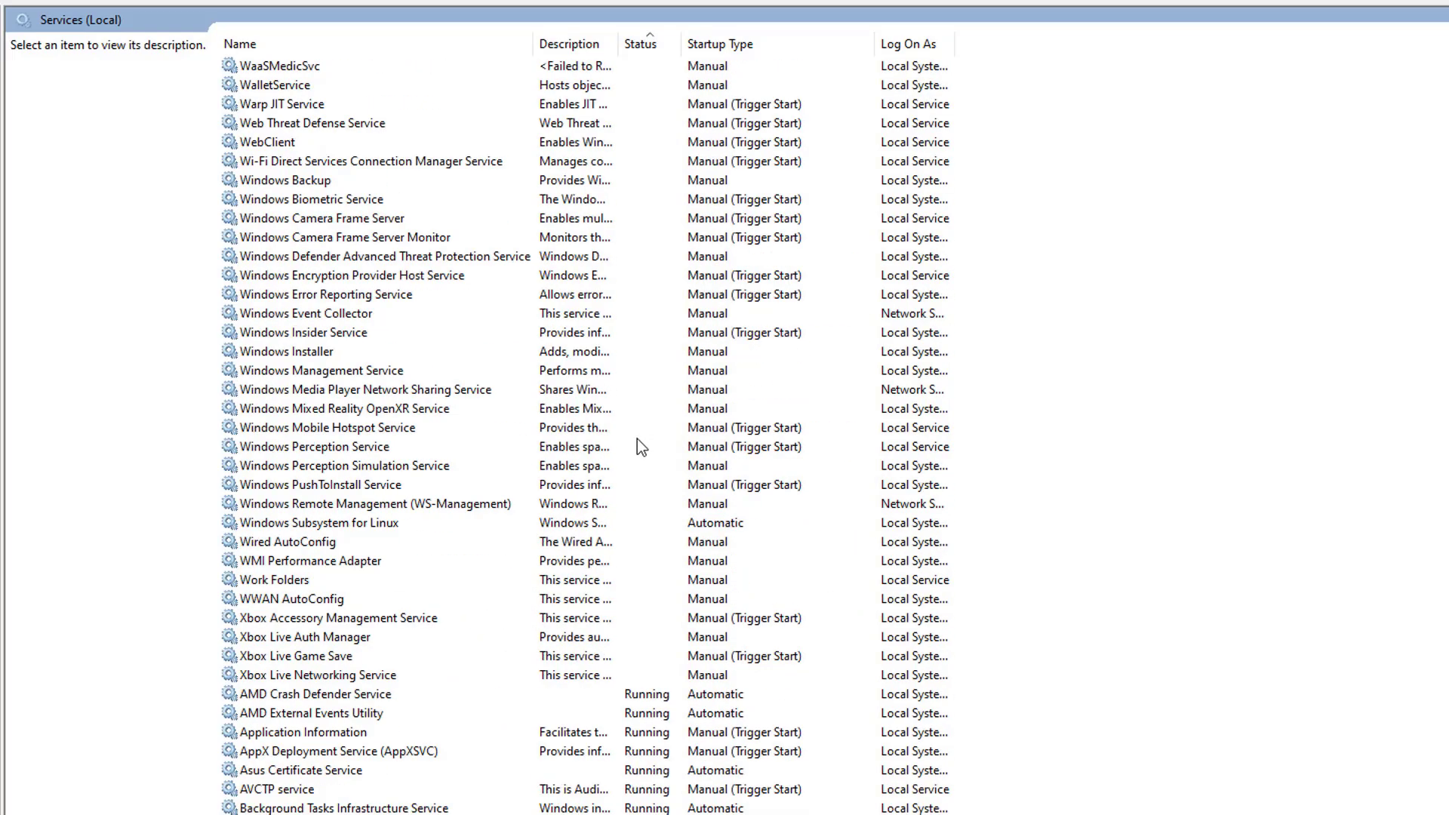
pyautogui.scroll(-7, 637, 440)
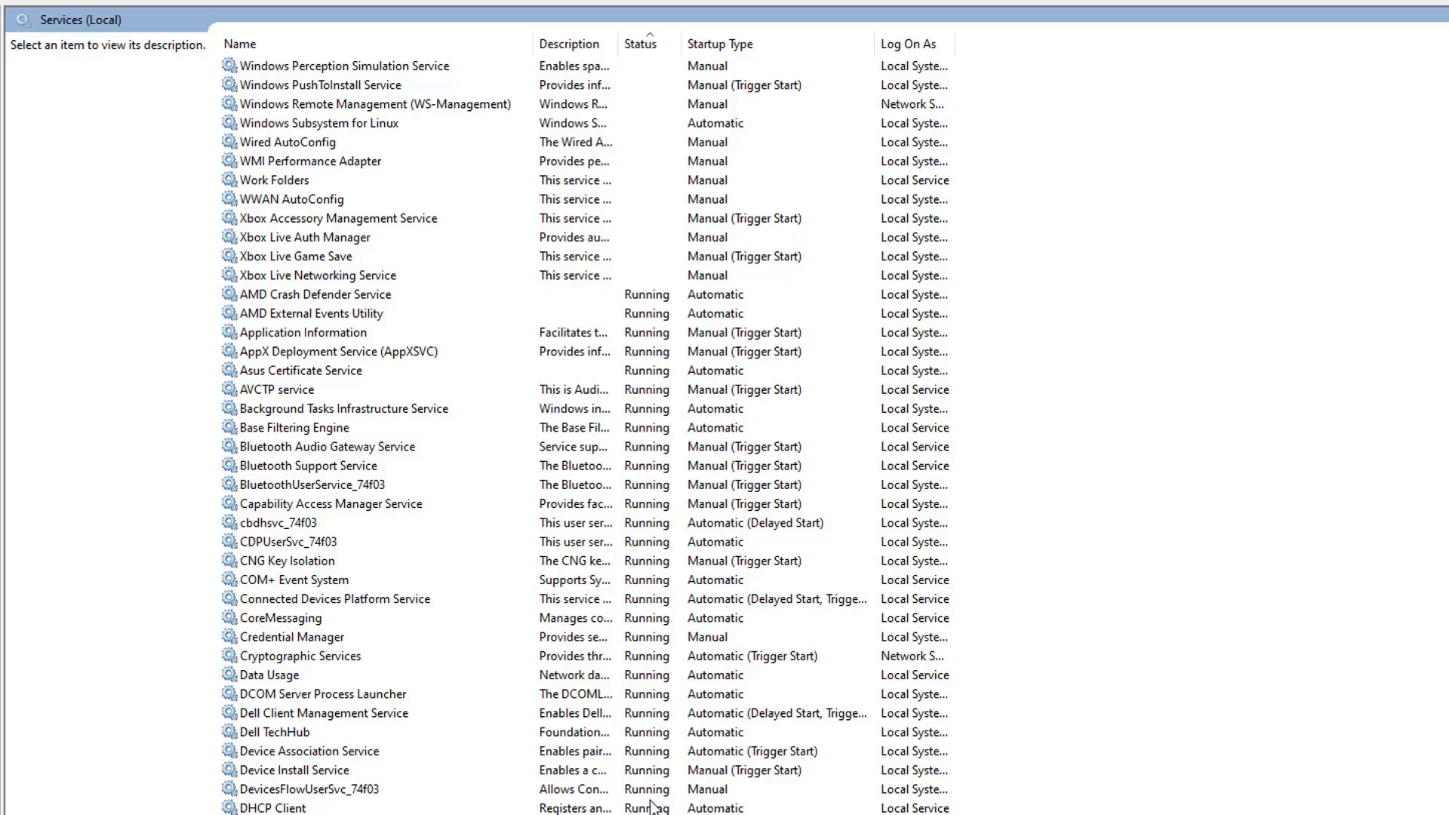
pyautogui.click(268, 447)
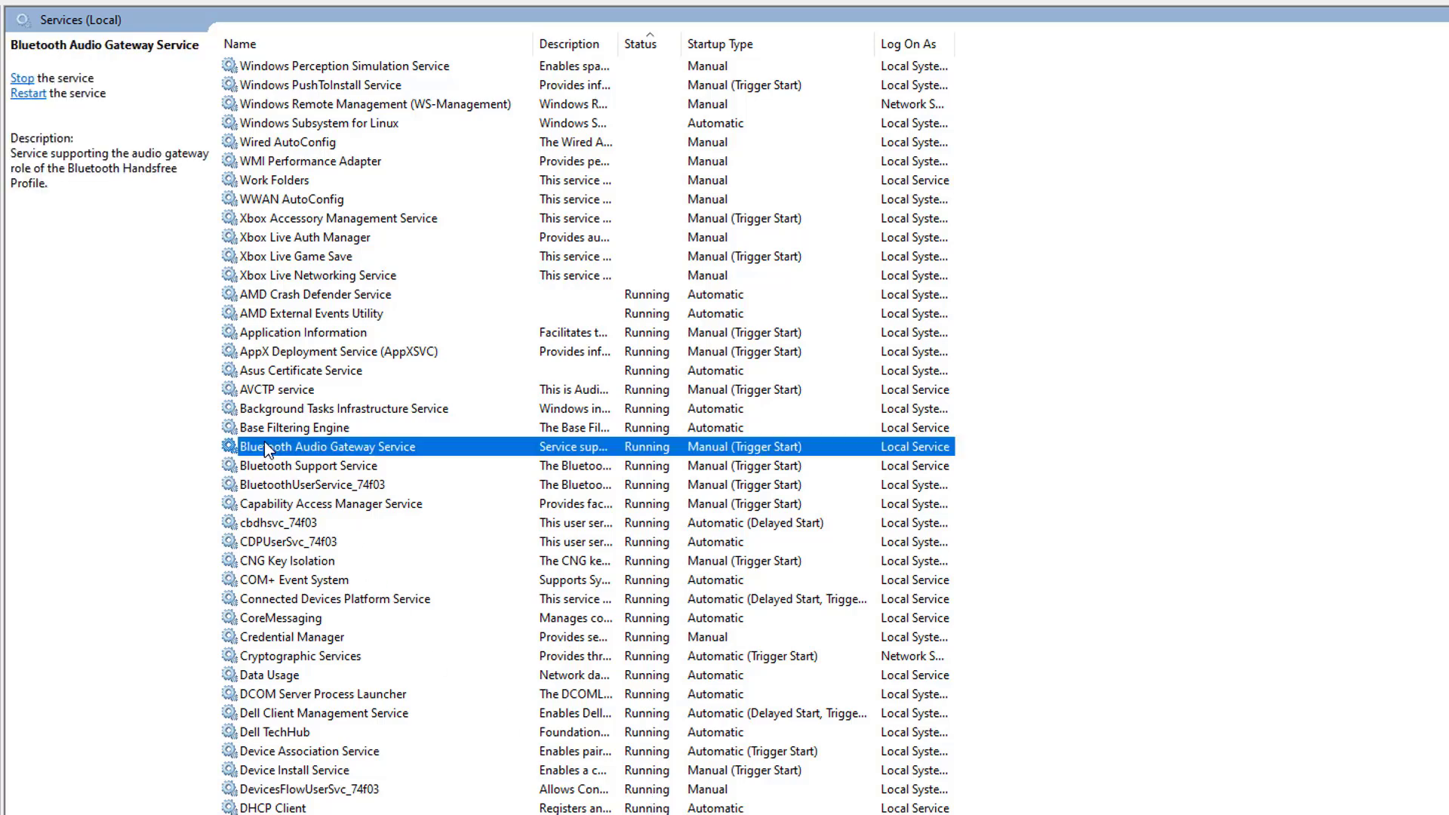
pyautogui.click(265, 466)
pyautogui.click(260, 485)
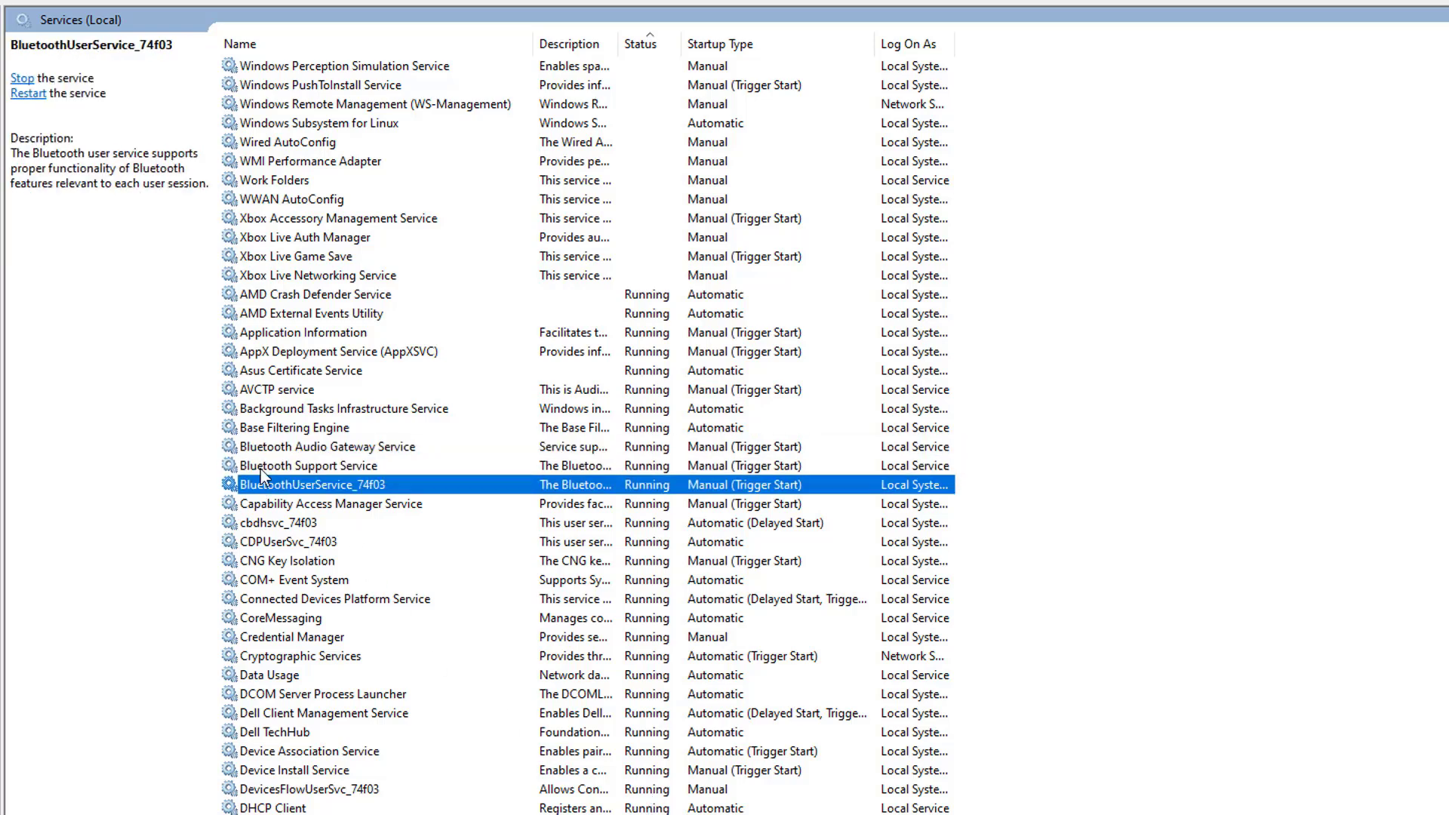
pyautogui.click(261, 465)
pyautogui.click(263, 449)
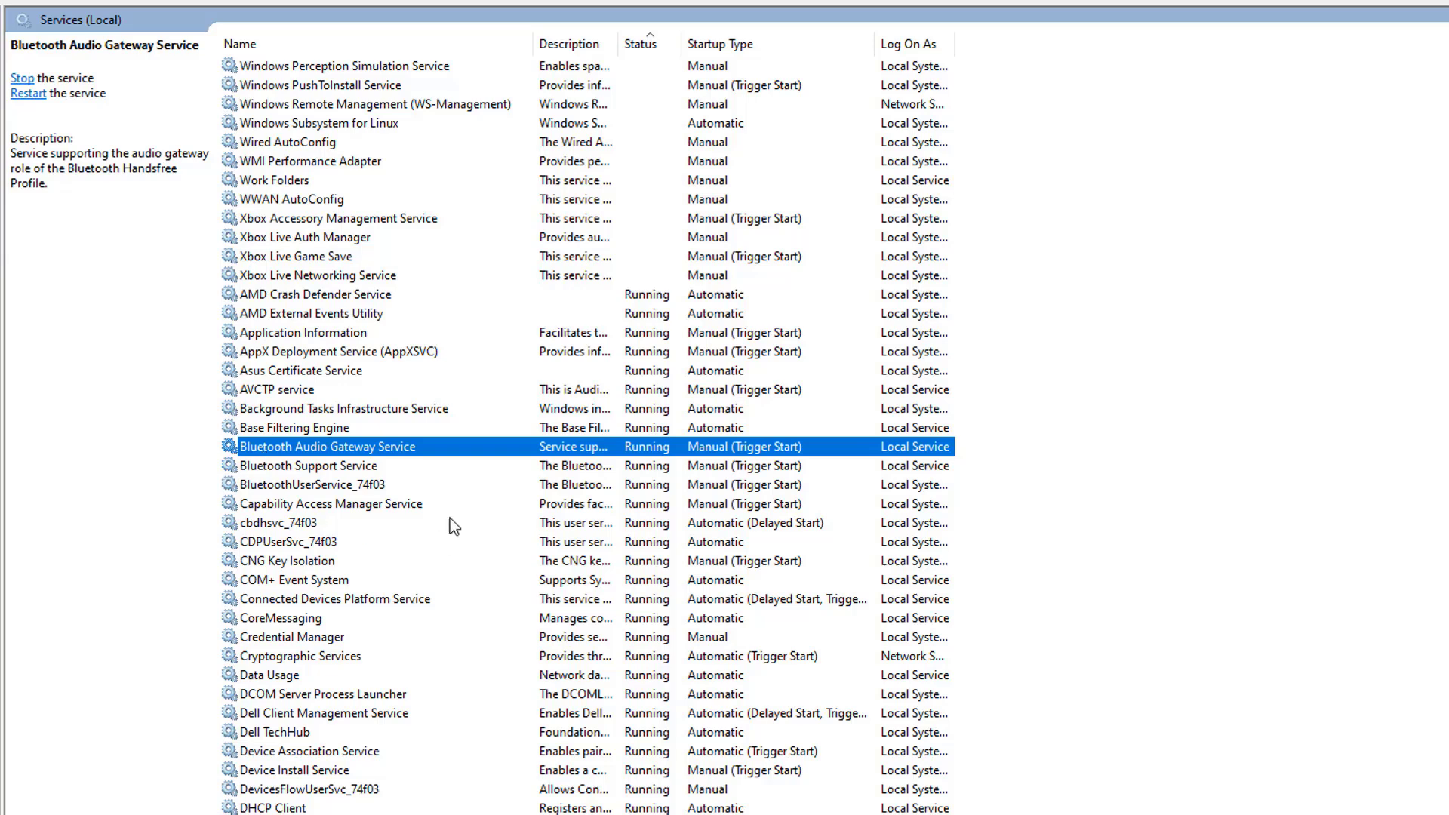
pyautogui.click(642, 45)
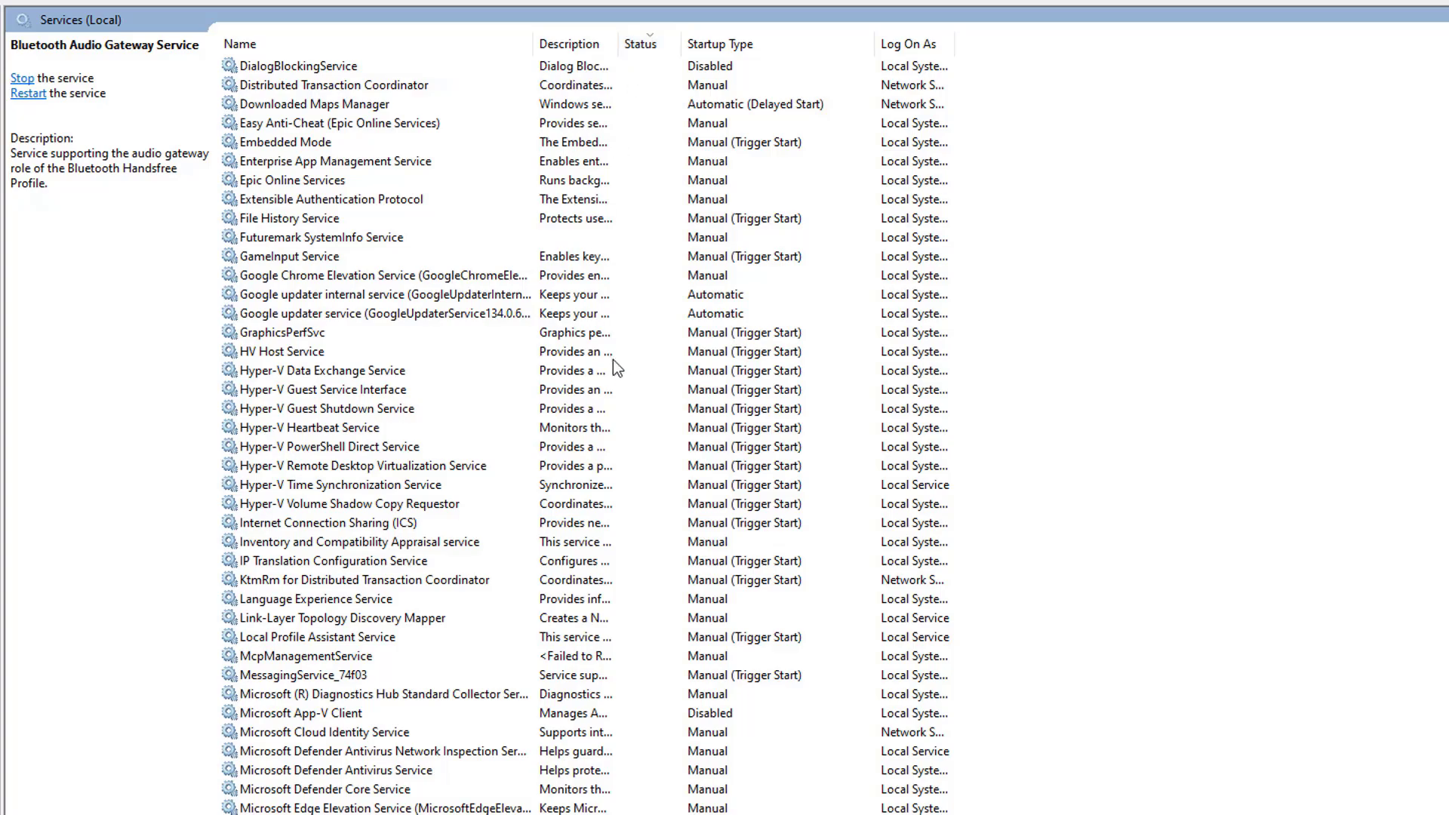
pyautogui.scroll(15, 613, 359)
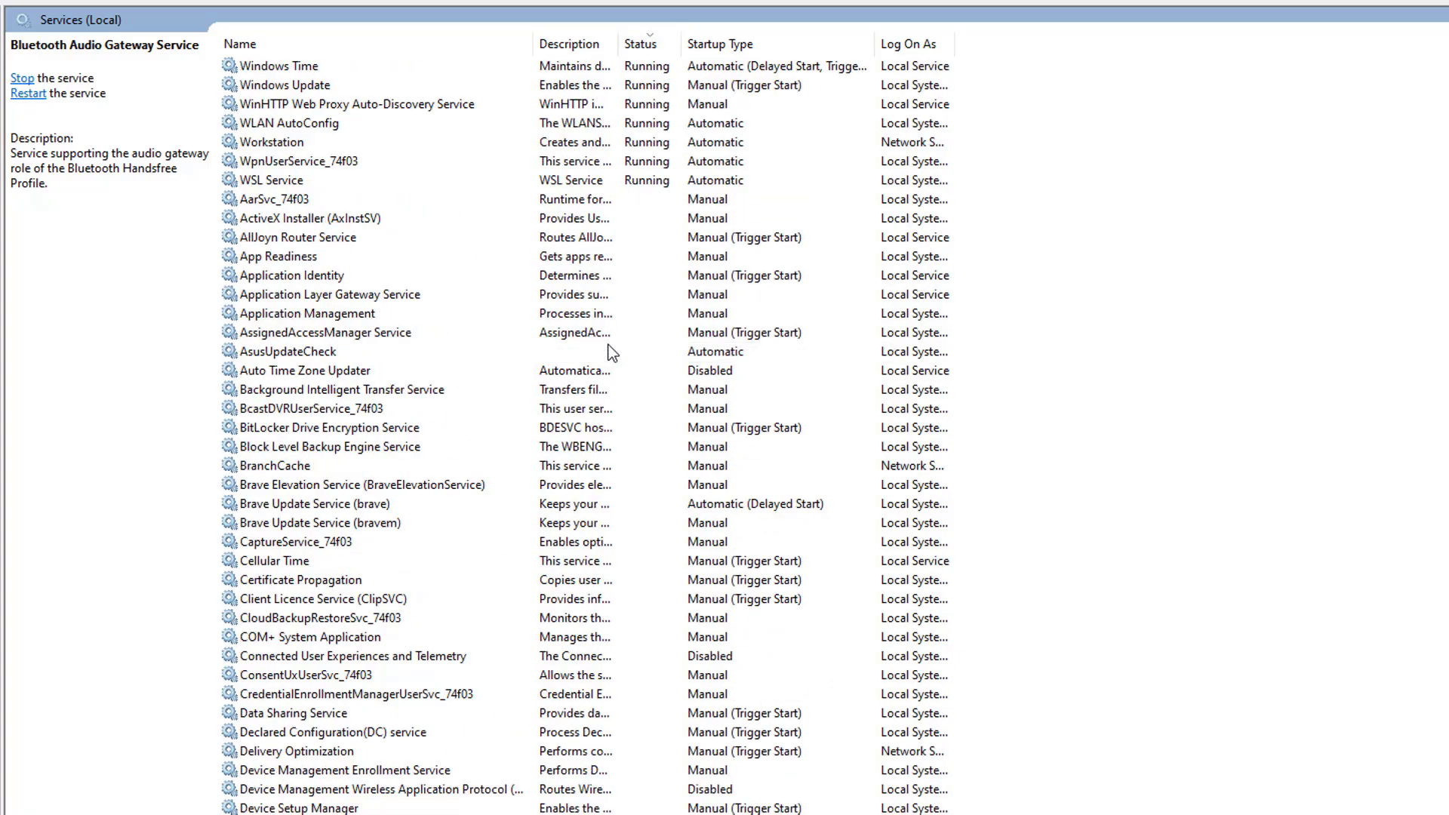
pyautogui.scroll(15, 612, 354)
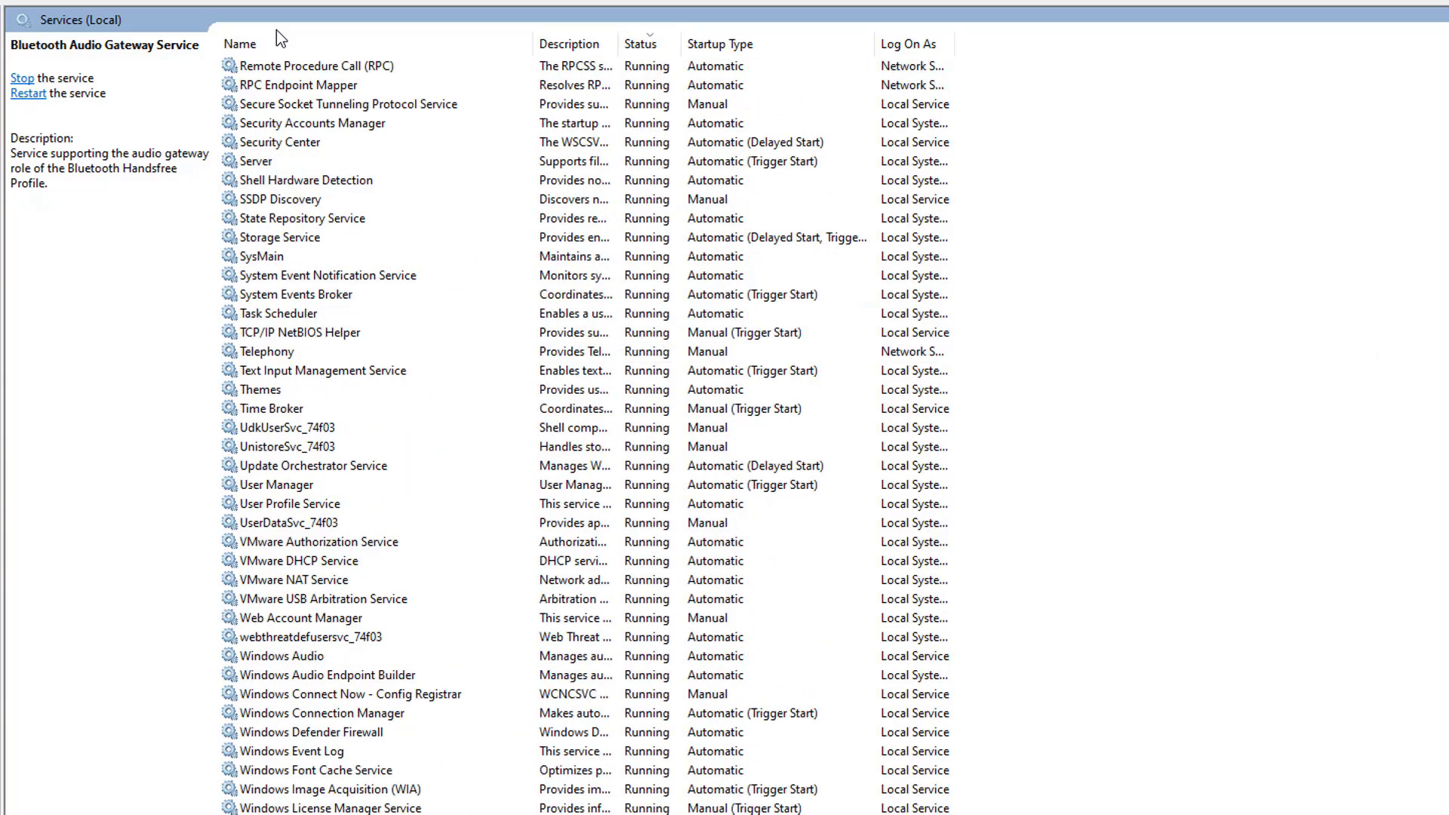
pyautogui.click(276, 39)
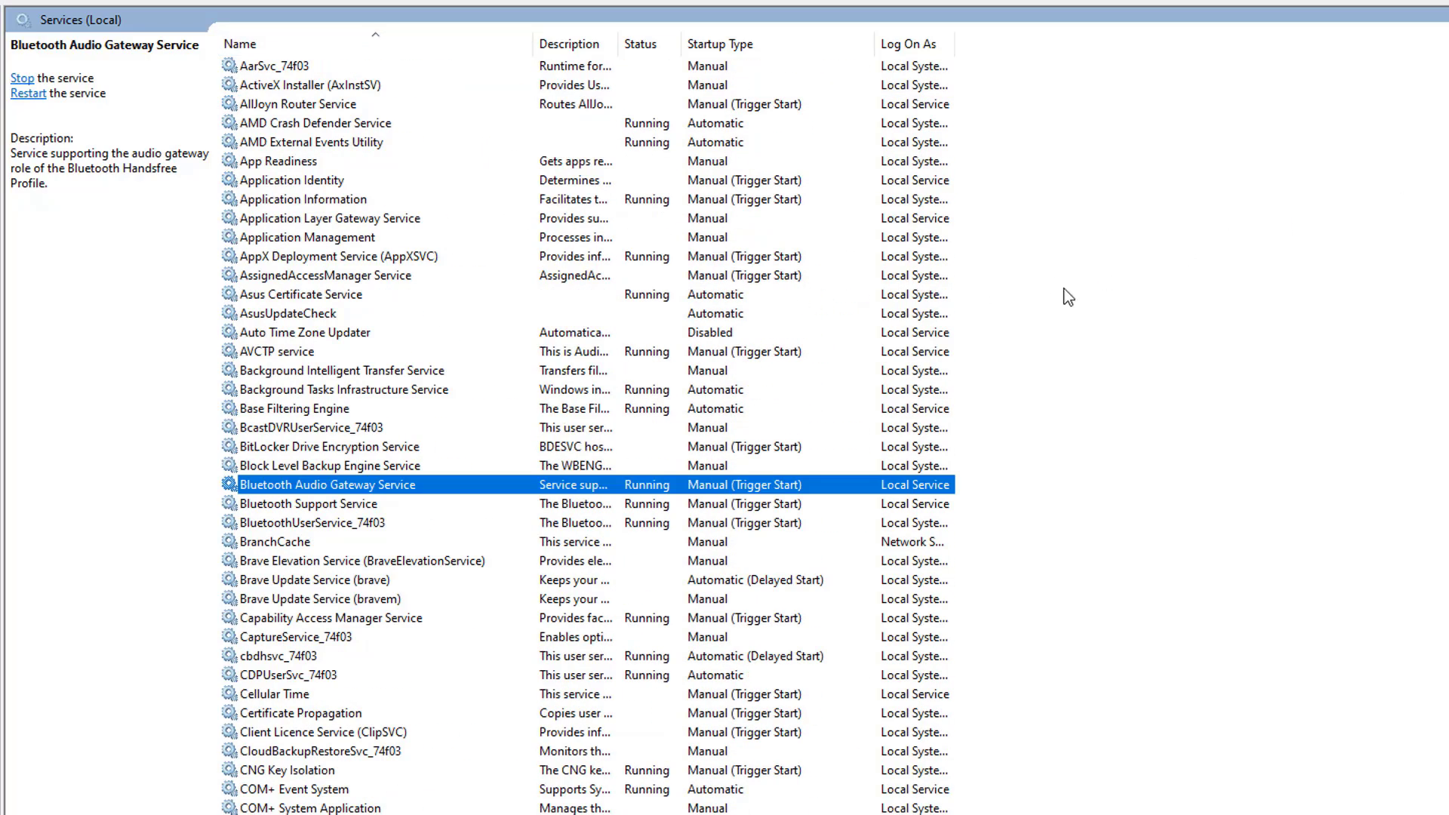
pyautogui.click(1200, 289)
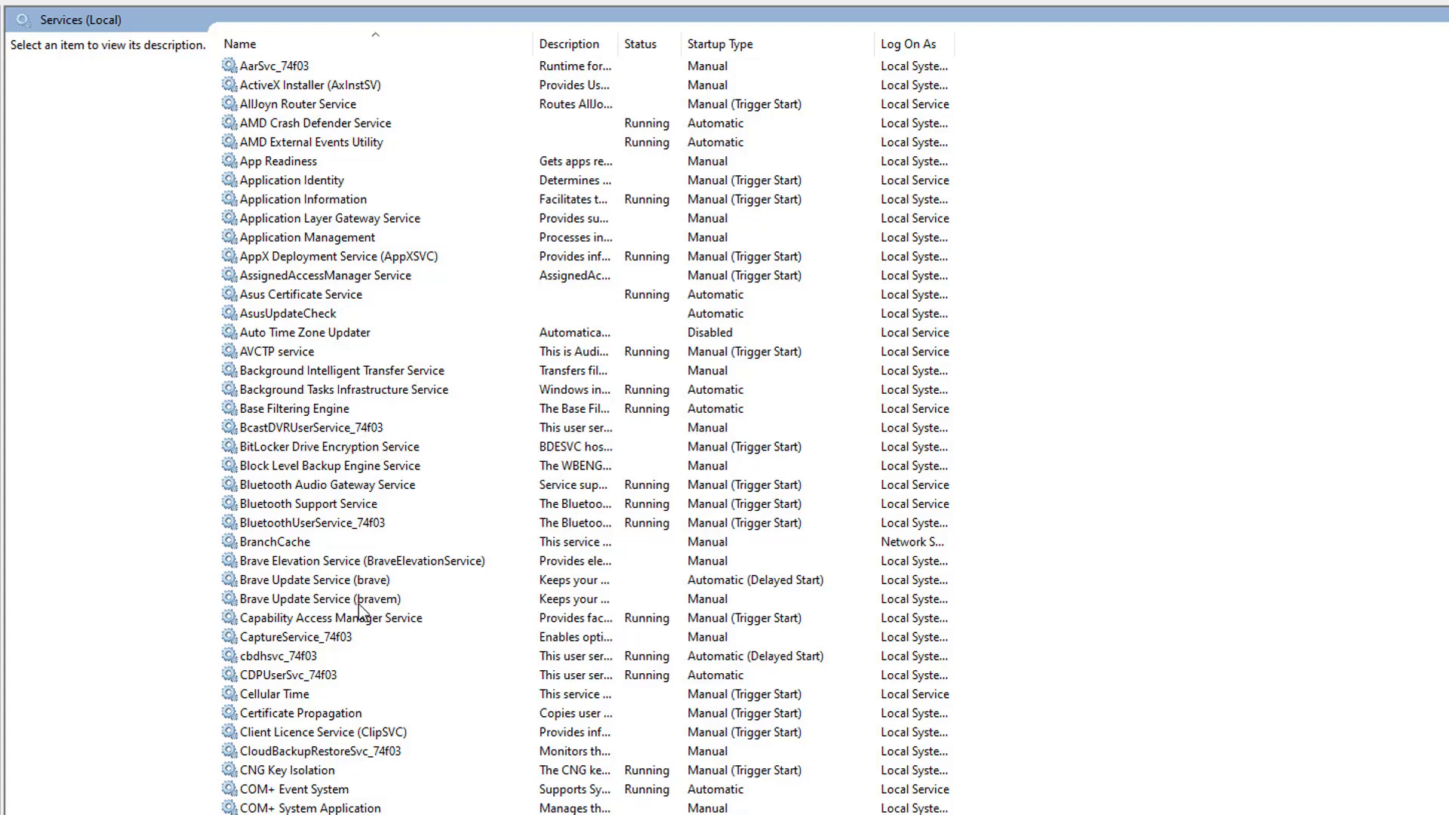
pyautogui.scroll(-4, 359, 612)
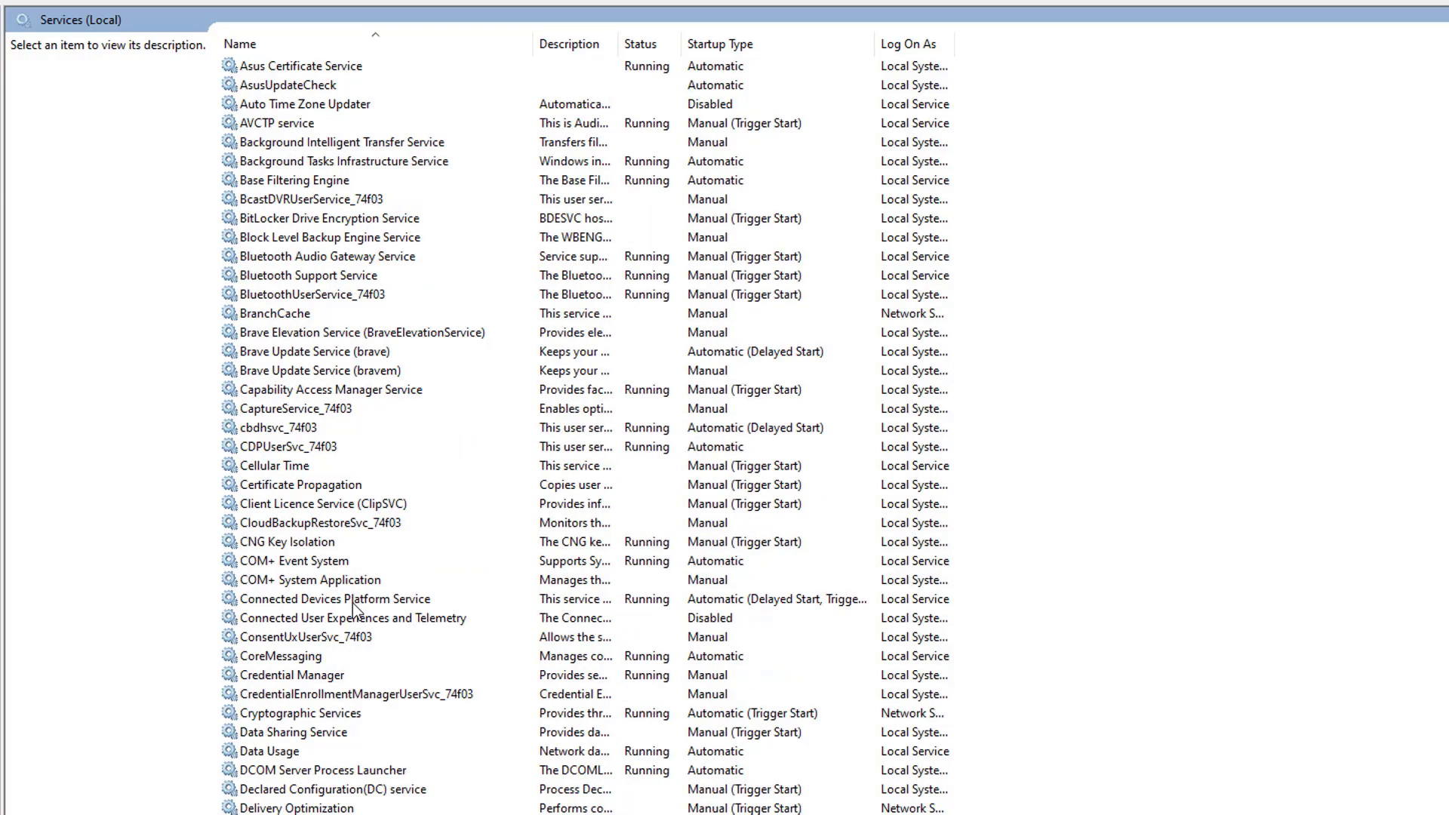
pyautogui.scroll(-18, 1039, 668)
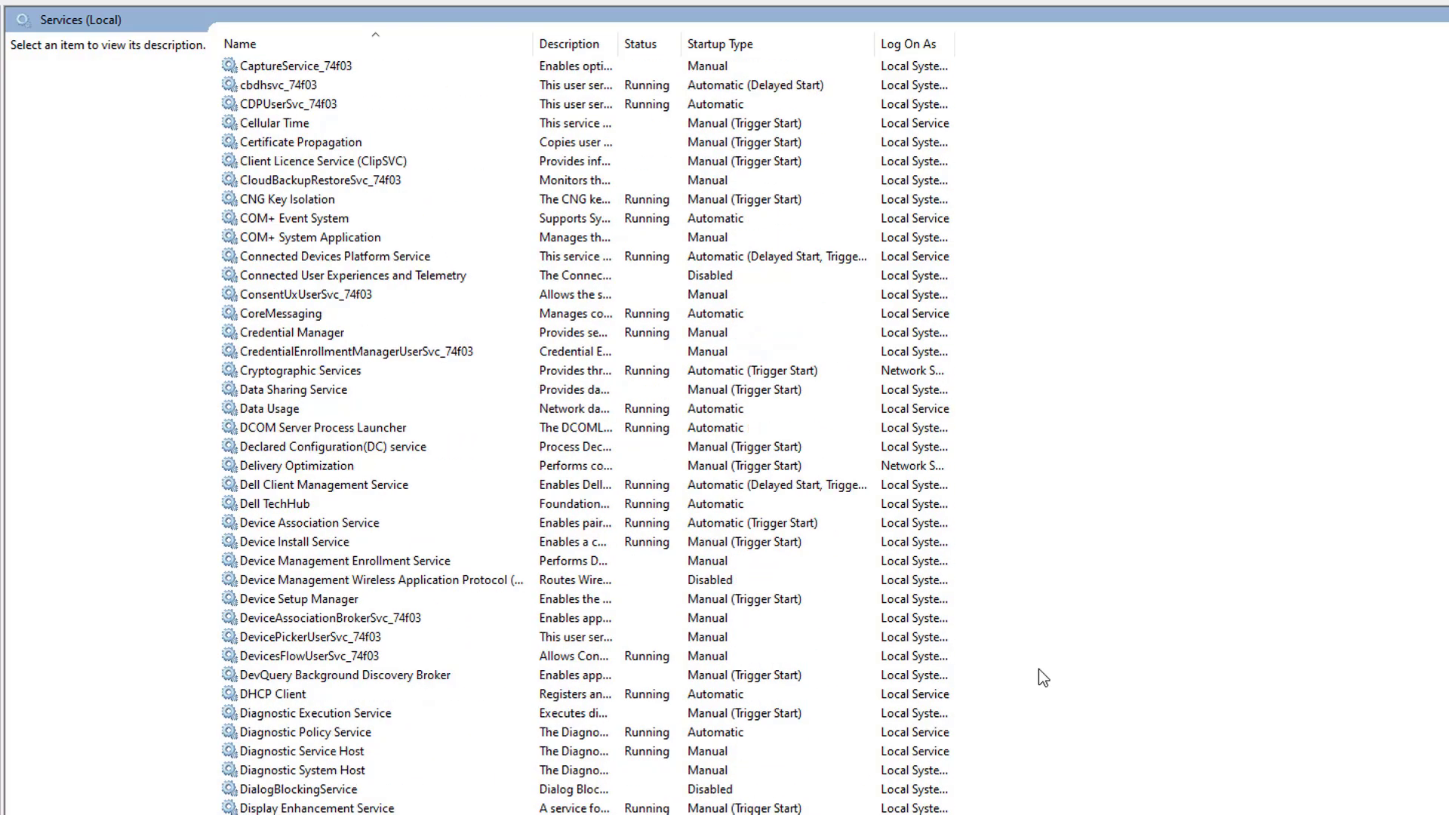
pyautogui.scroll(-18, 1083, 668)
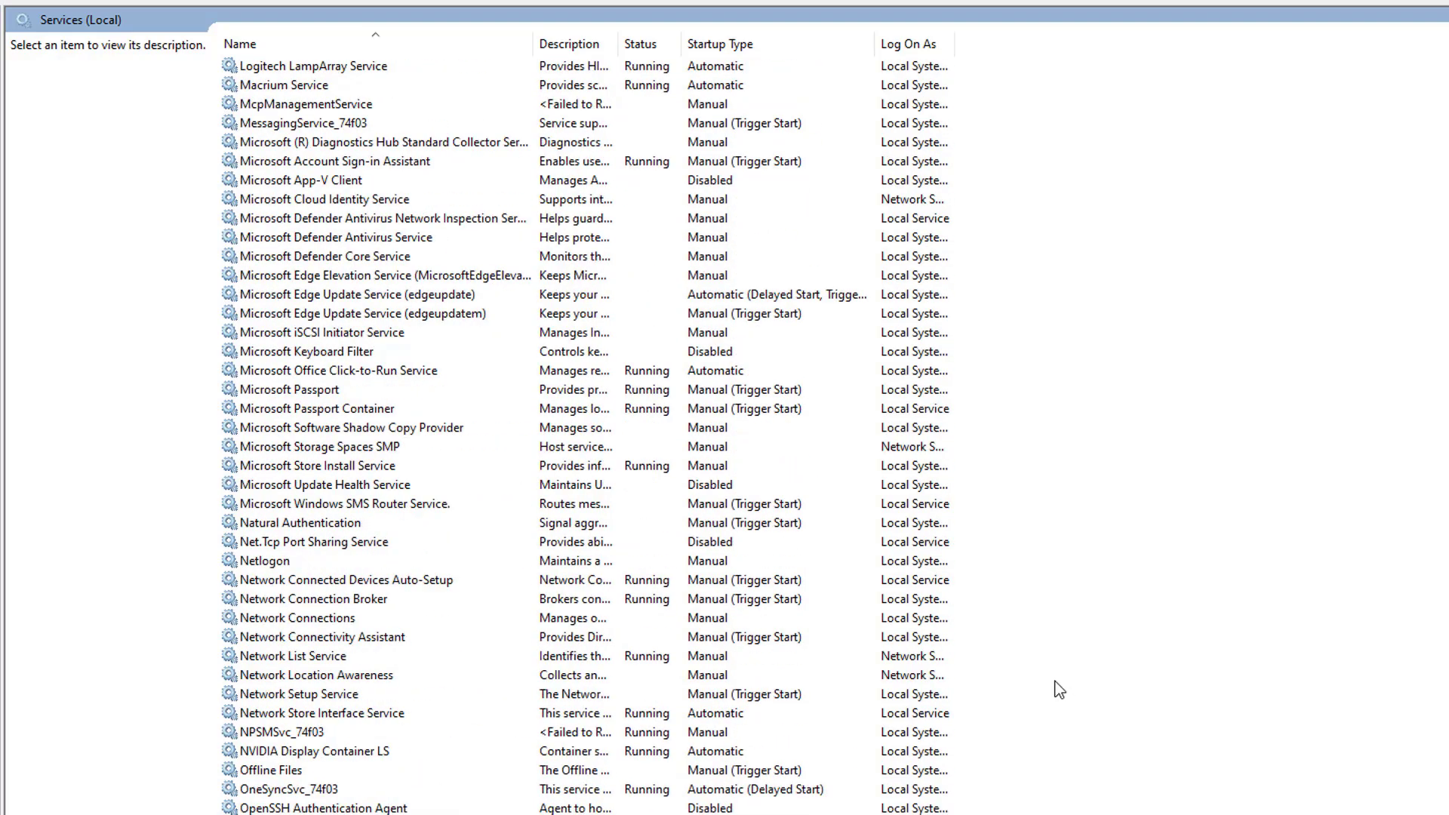
pyautogui.scroll(-3, 1053, 682)
pyautogui.scroll(-4, 1052, 691)
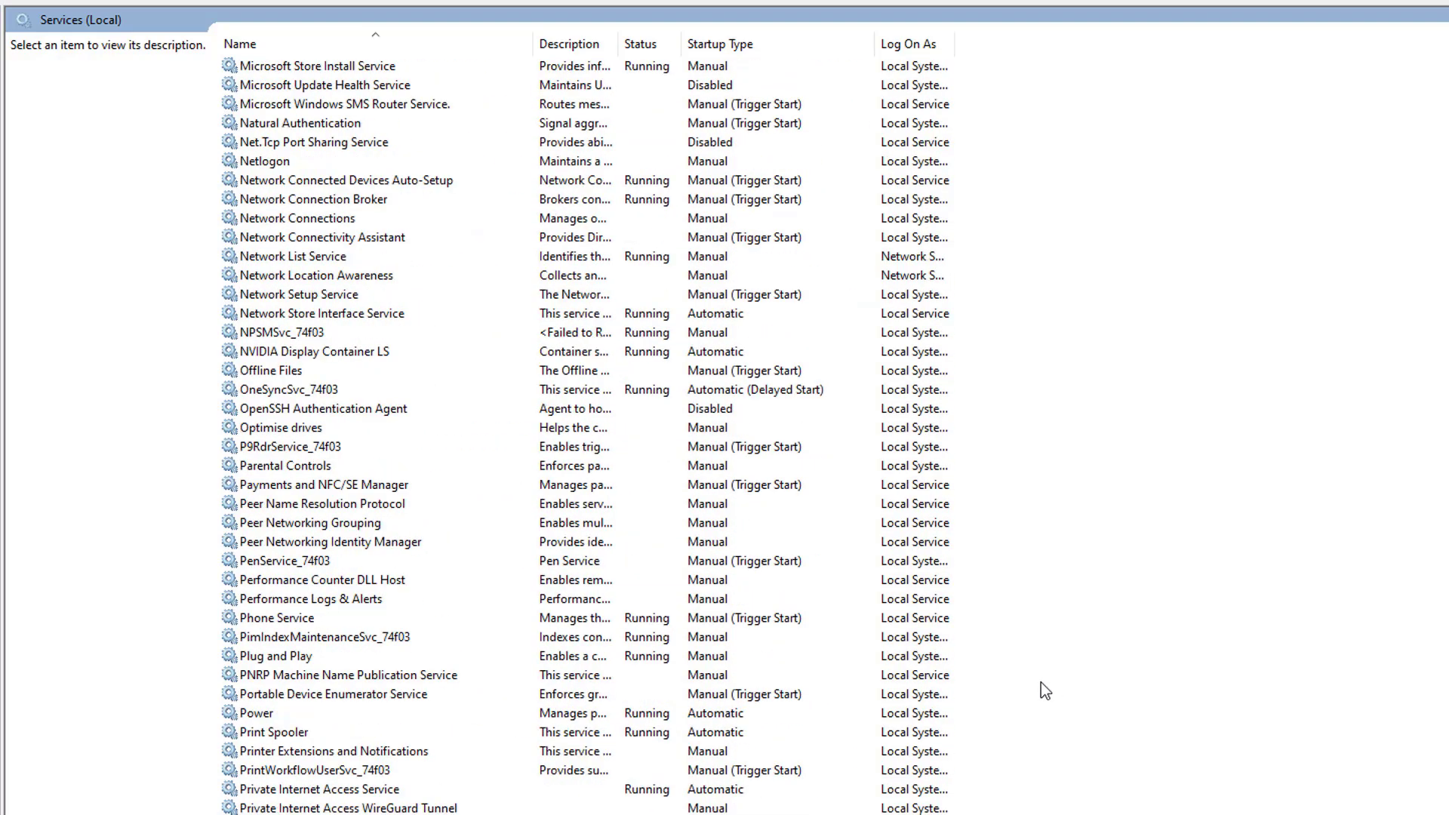
pyautogui.click(286, 621)
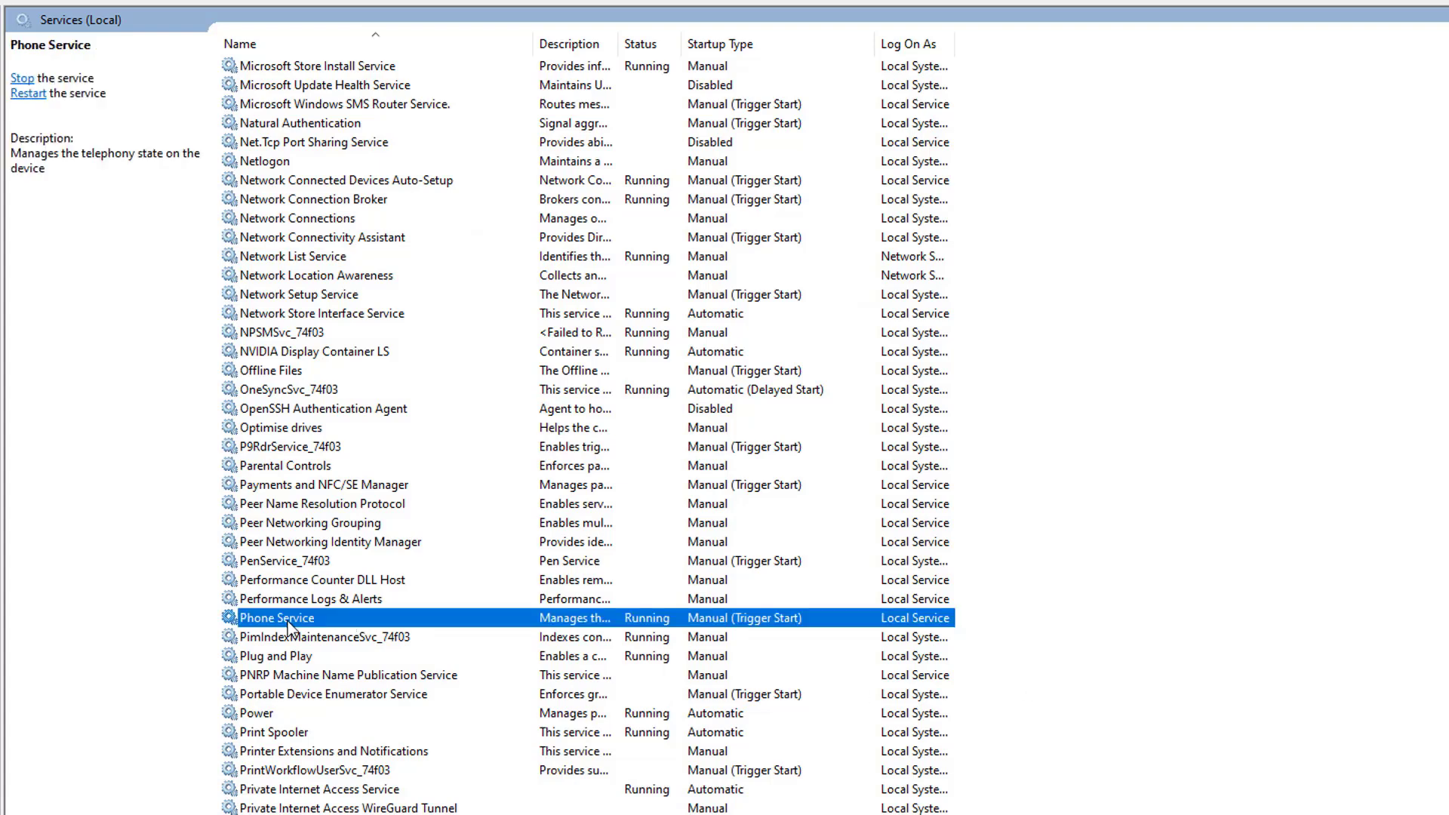
# - Stop the Phone Service from its properties window
pyautogui.doubleClick(287, 622)
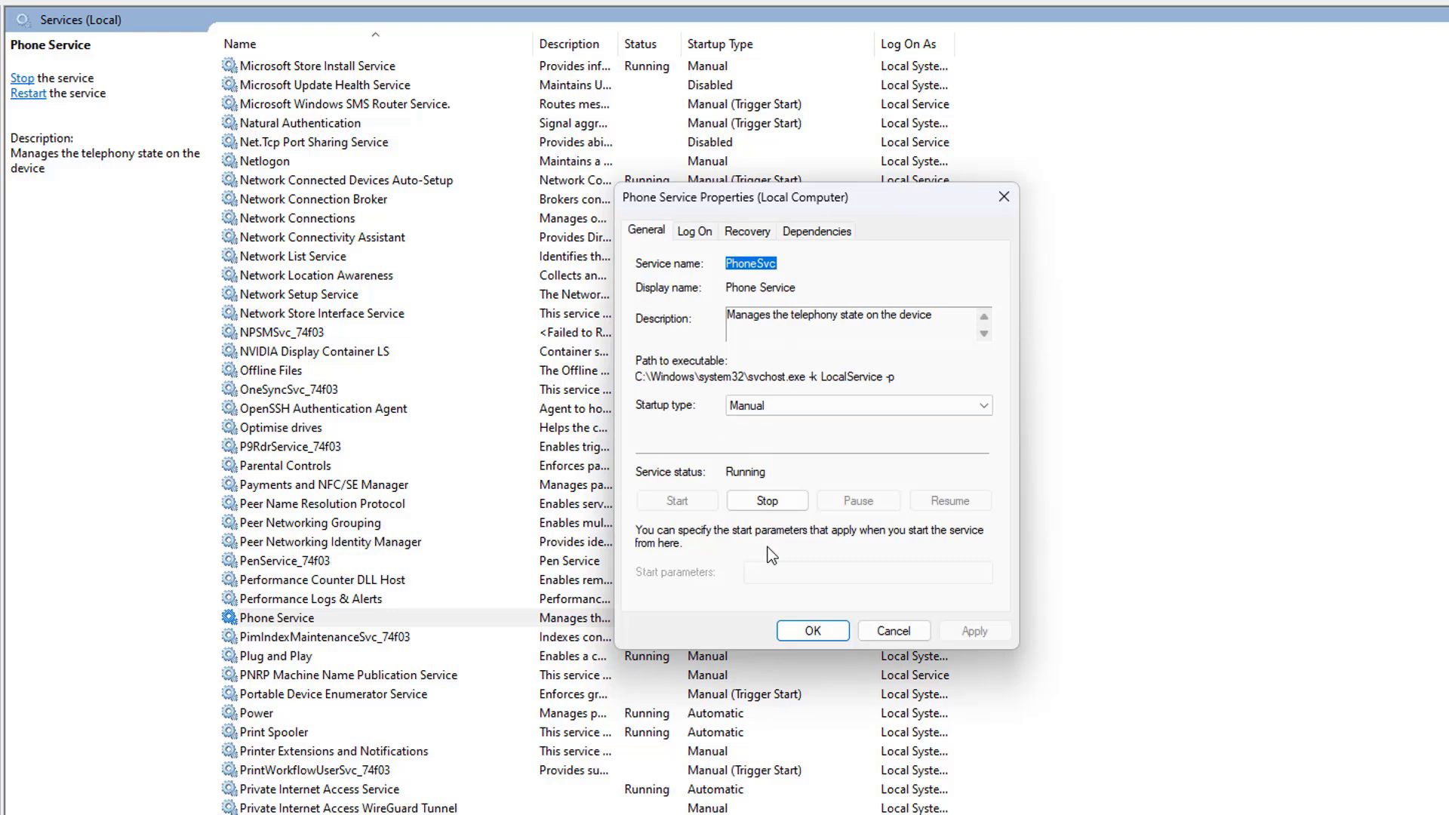
pyautogui.click(767, 501)
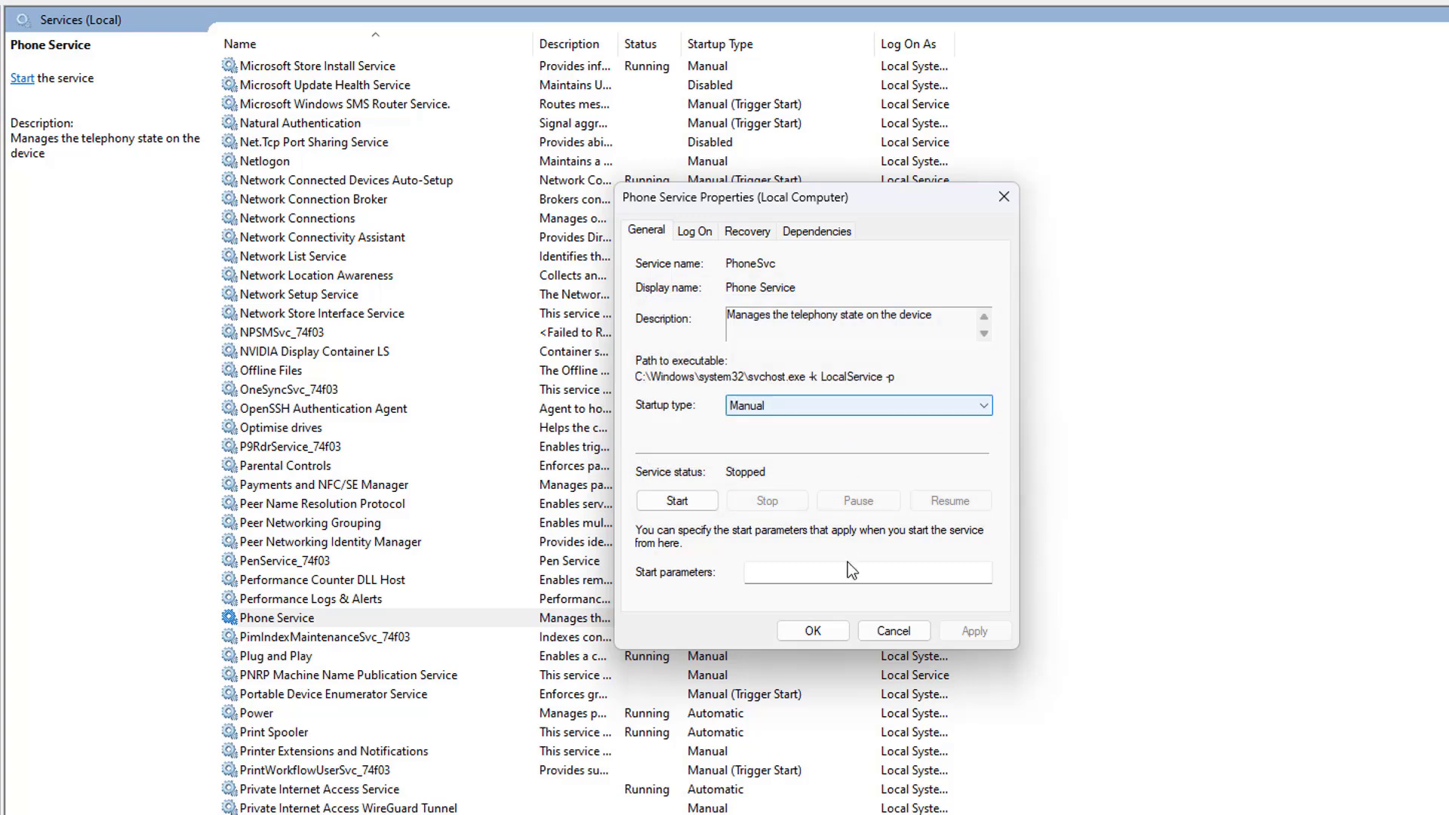
pyautogui.click(813, 631)
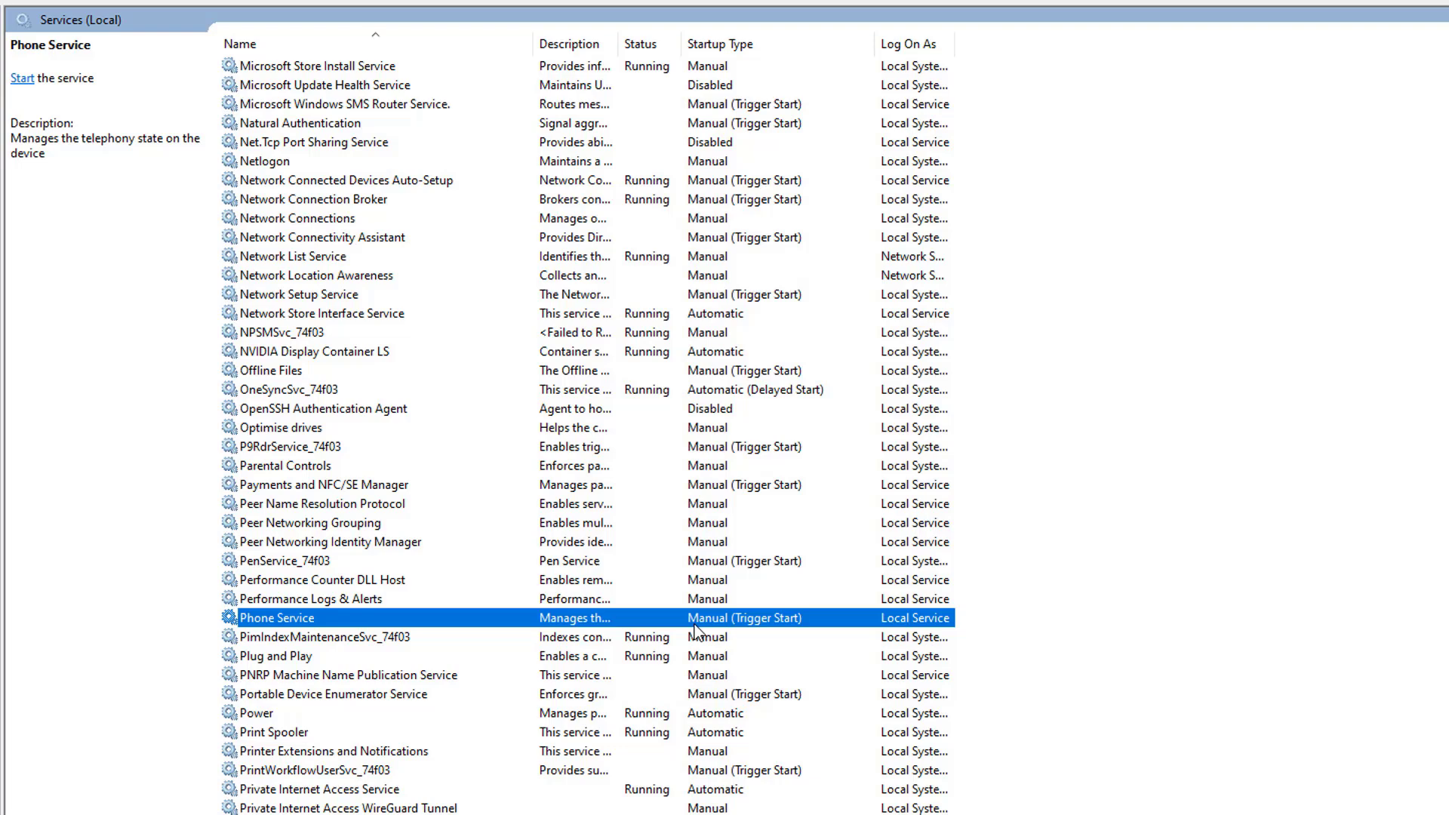
# - Set the Phone Service startup type to Disabled and apply it
pyautogui.doubleClick(301, 619)
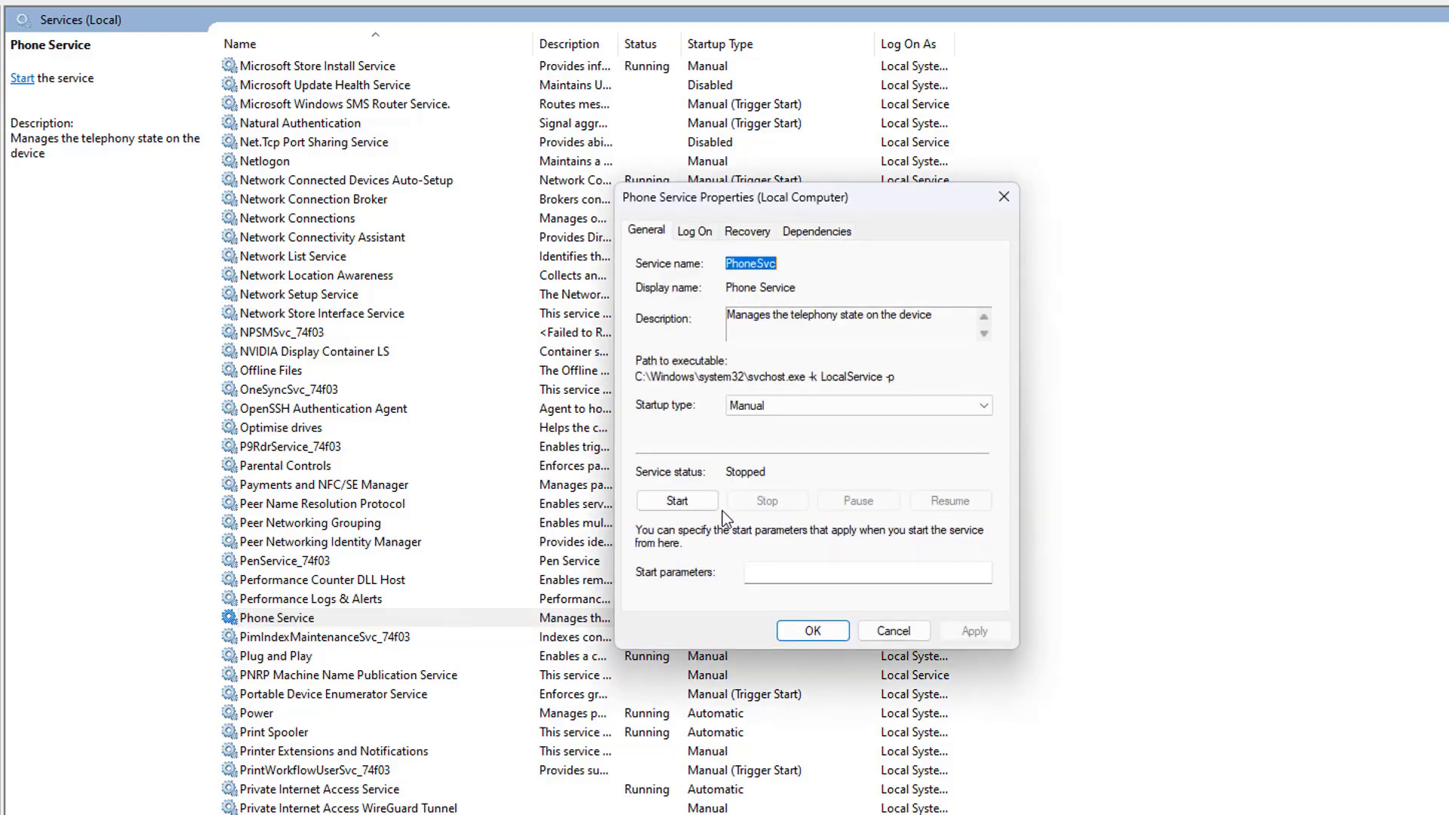
pyautogui.click(774, 406)
pyautogui.click(759, 465)
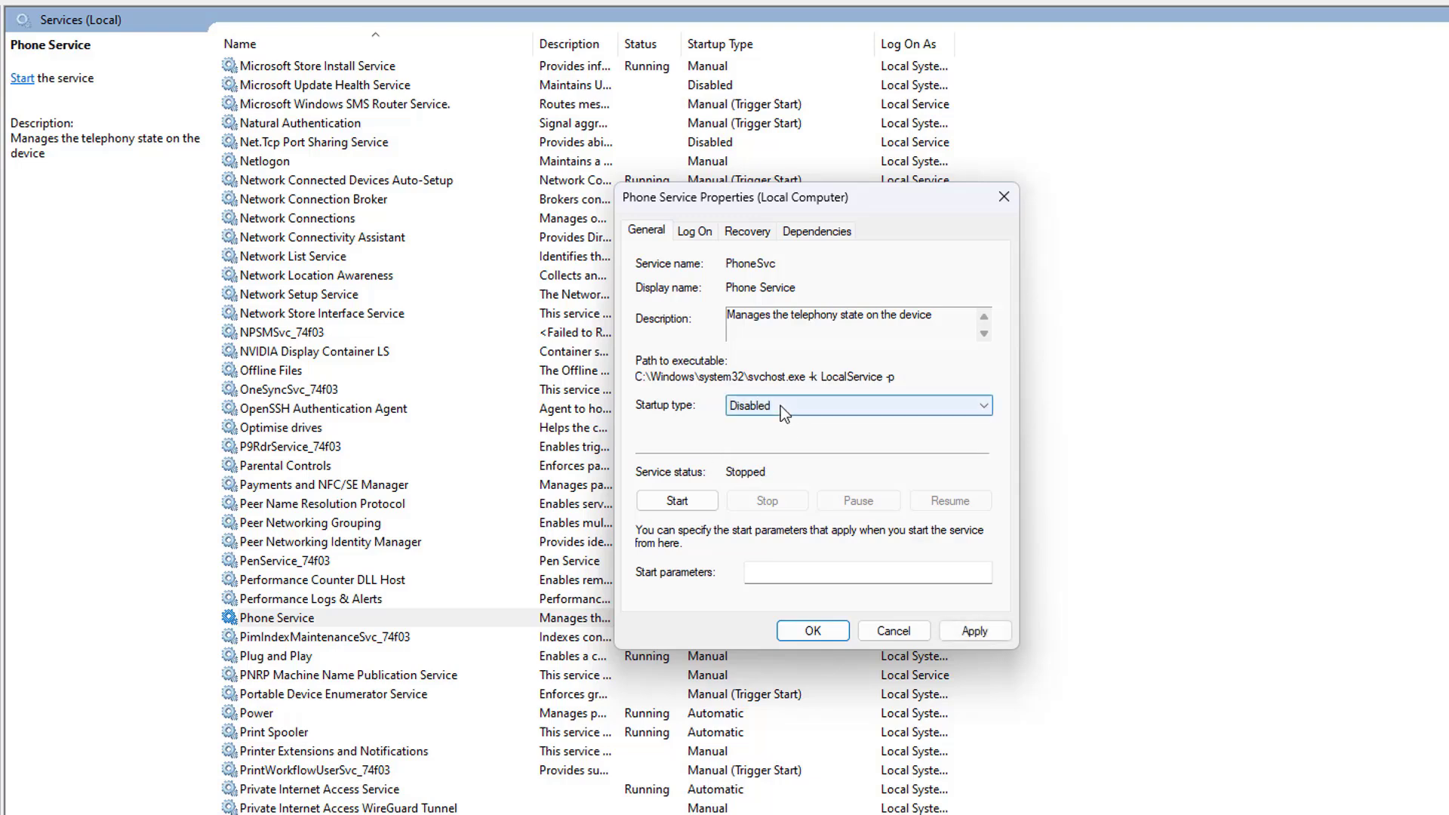
pyautogui.click(780, 406)
pyautogui.click(761, 453)
pyautogui.click(773, 408)
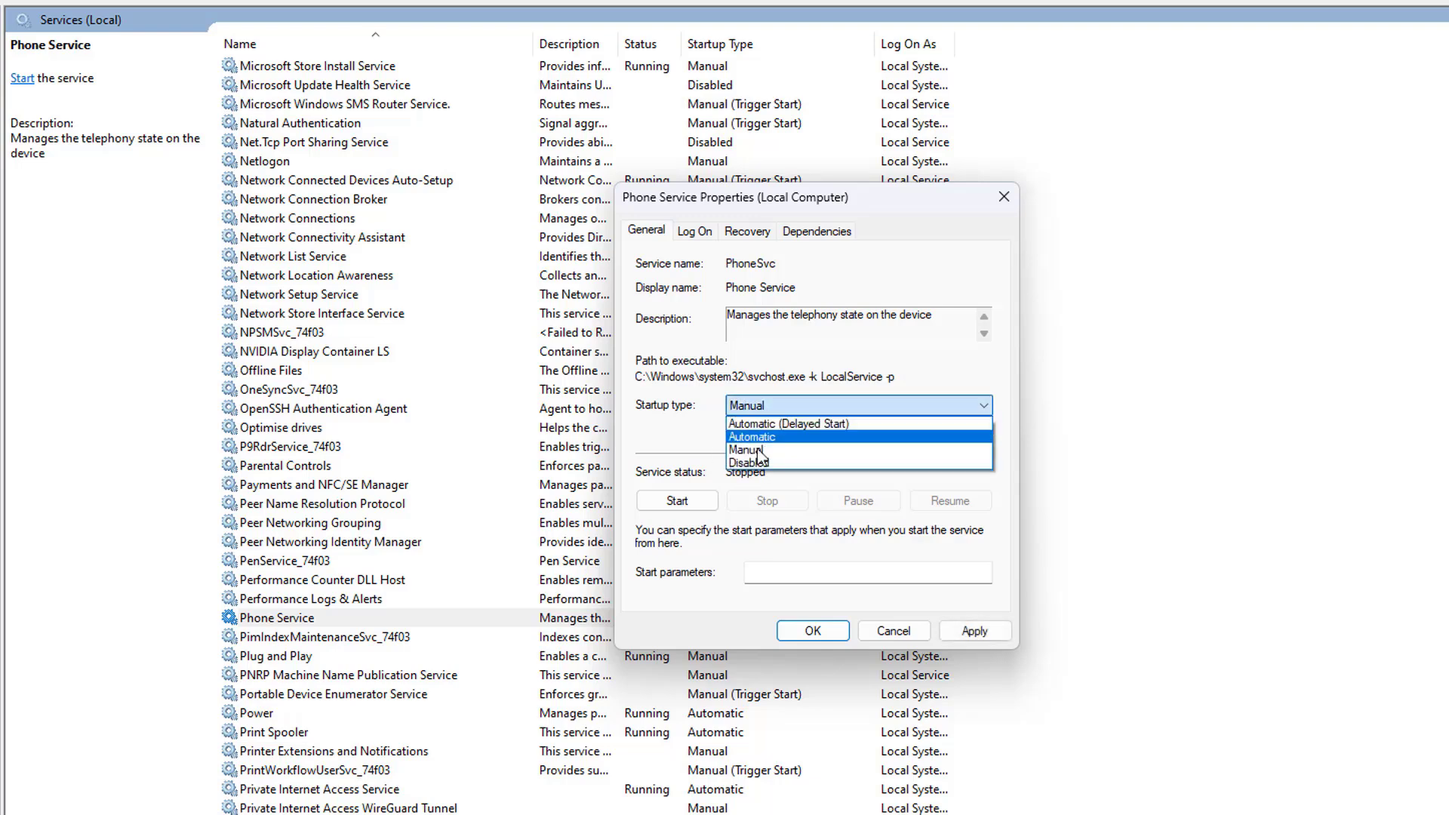
pyautogui.click(759, 465)
pyautogui.click(981, 634)
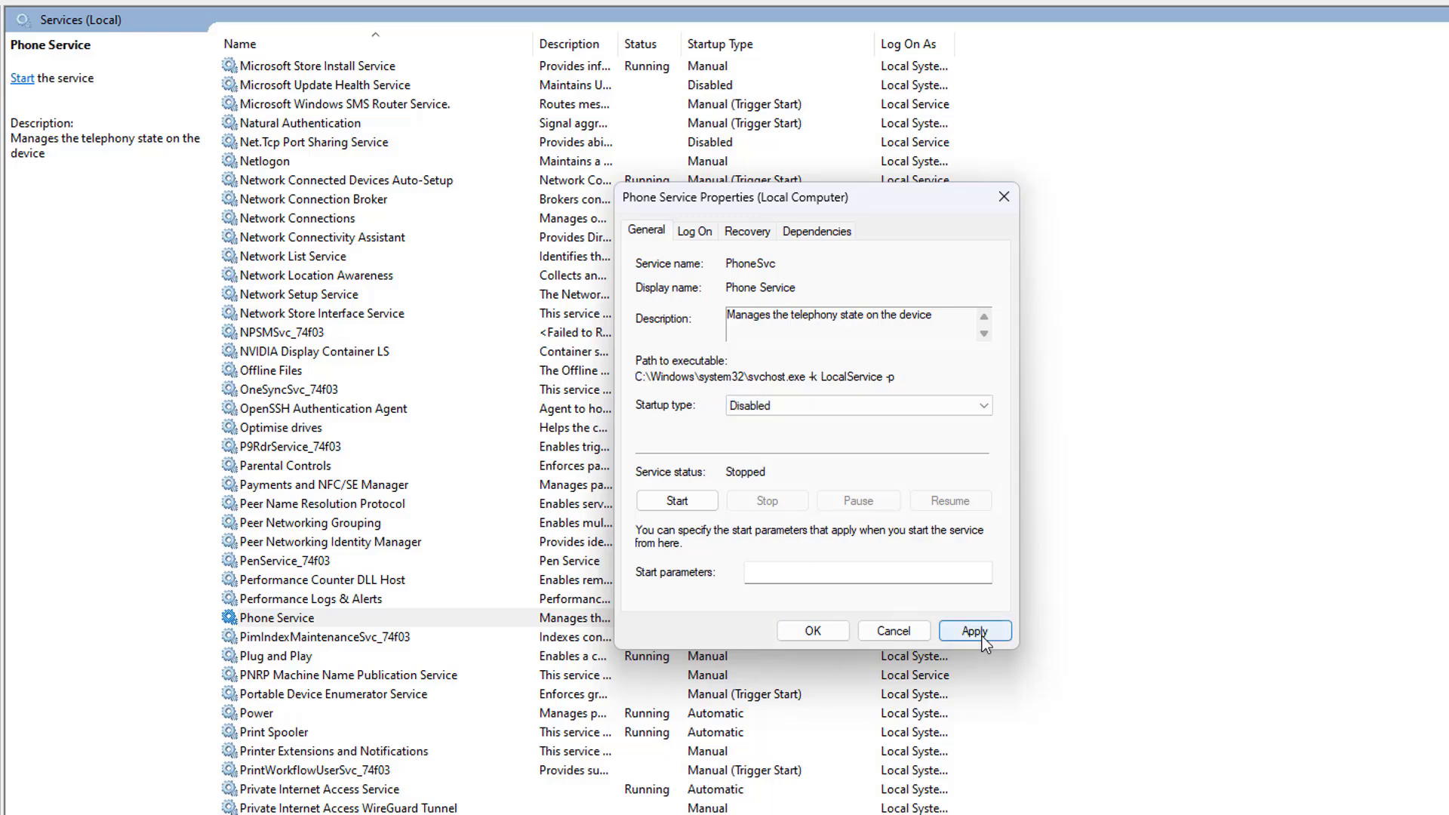
pyautogui.click(823, 631)
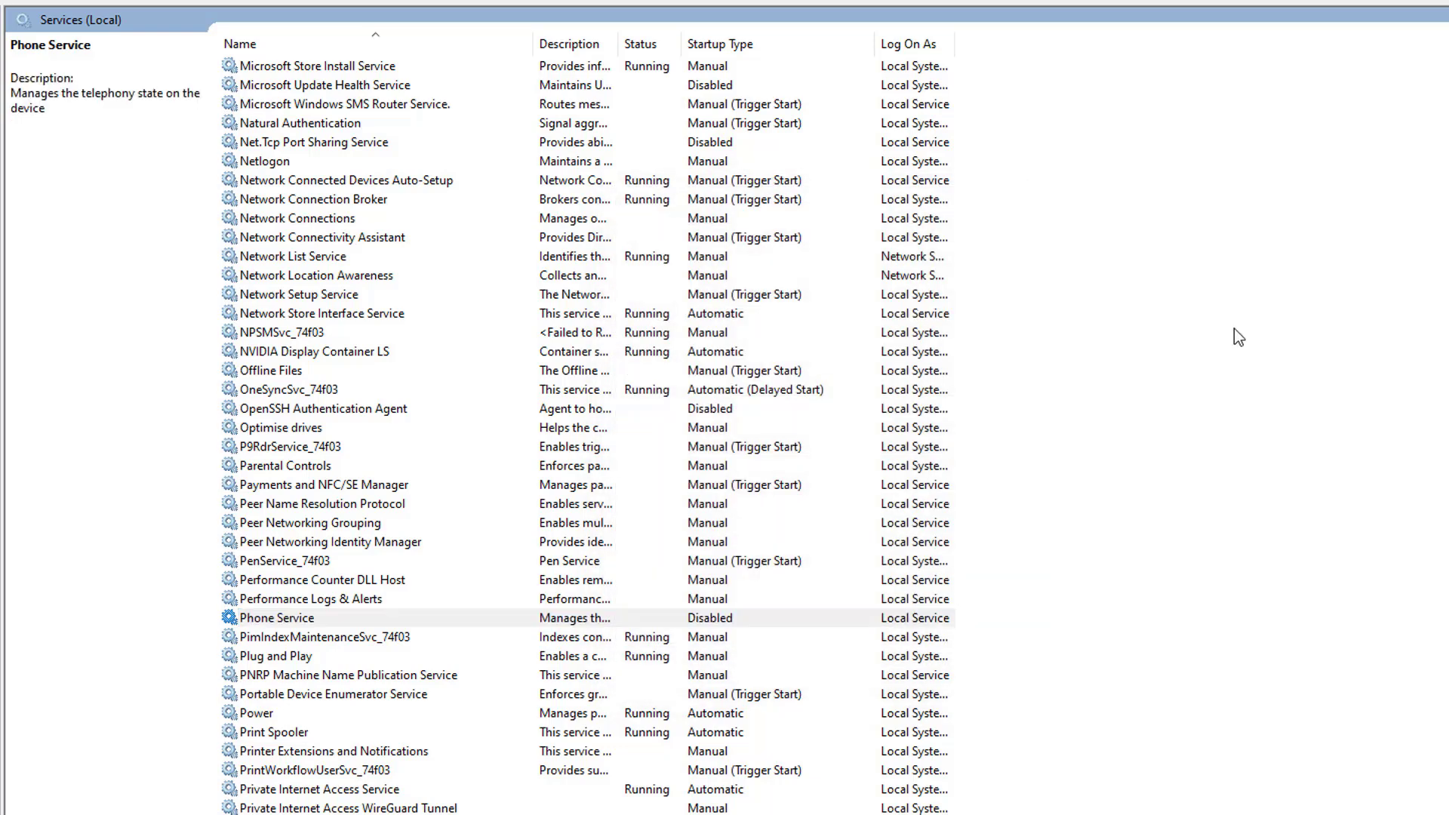
pyautogui.click(289, 470)
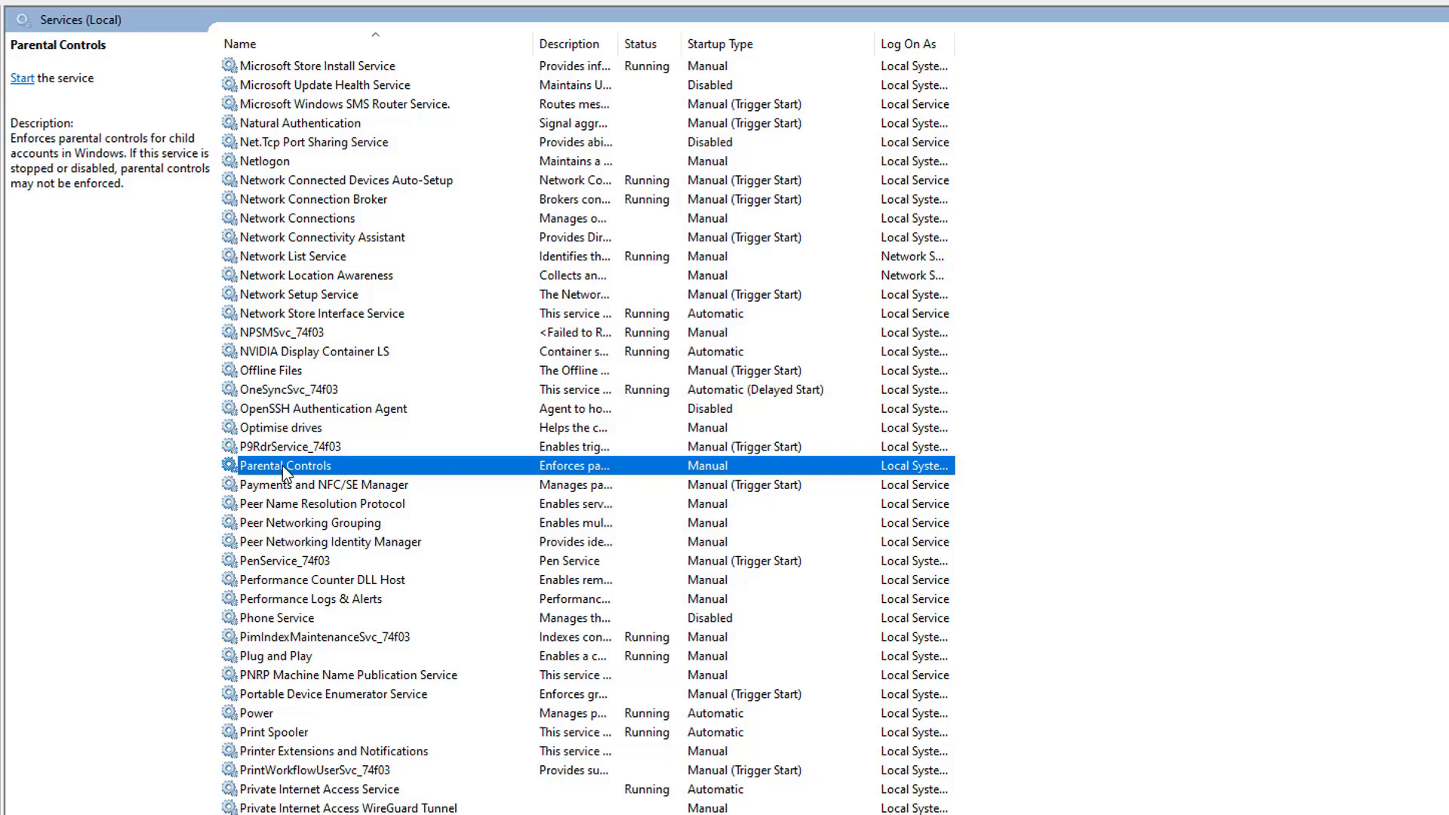
pyautogui.doubleClick(314, 465)
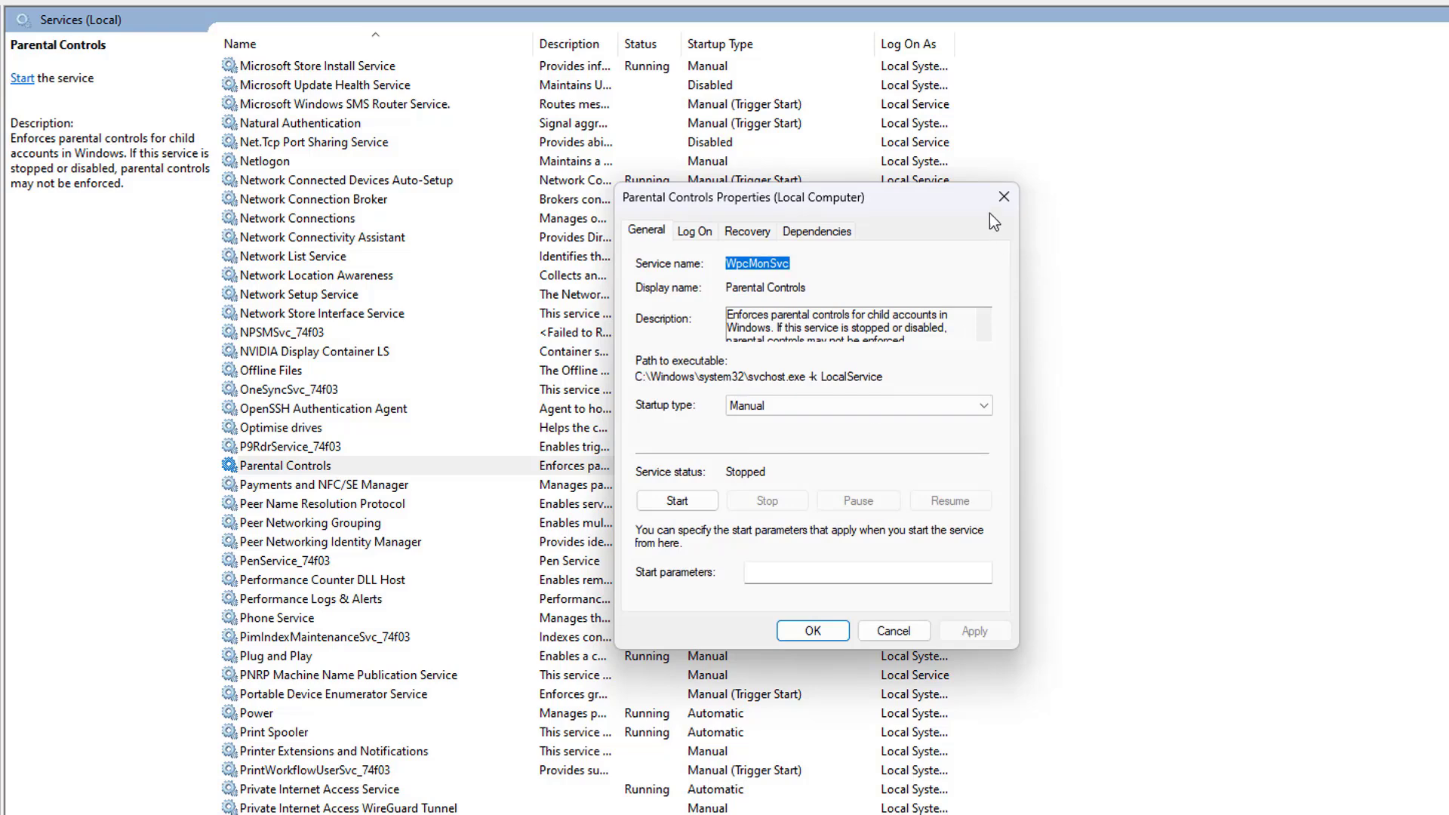
pyautogui.click(1004, 196)
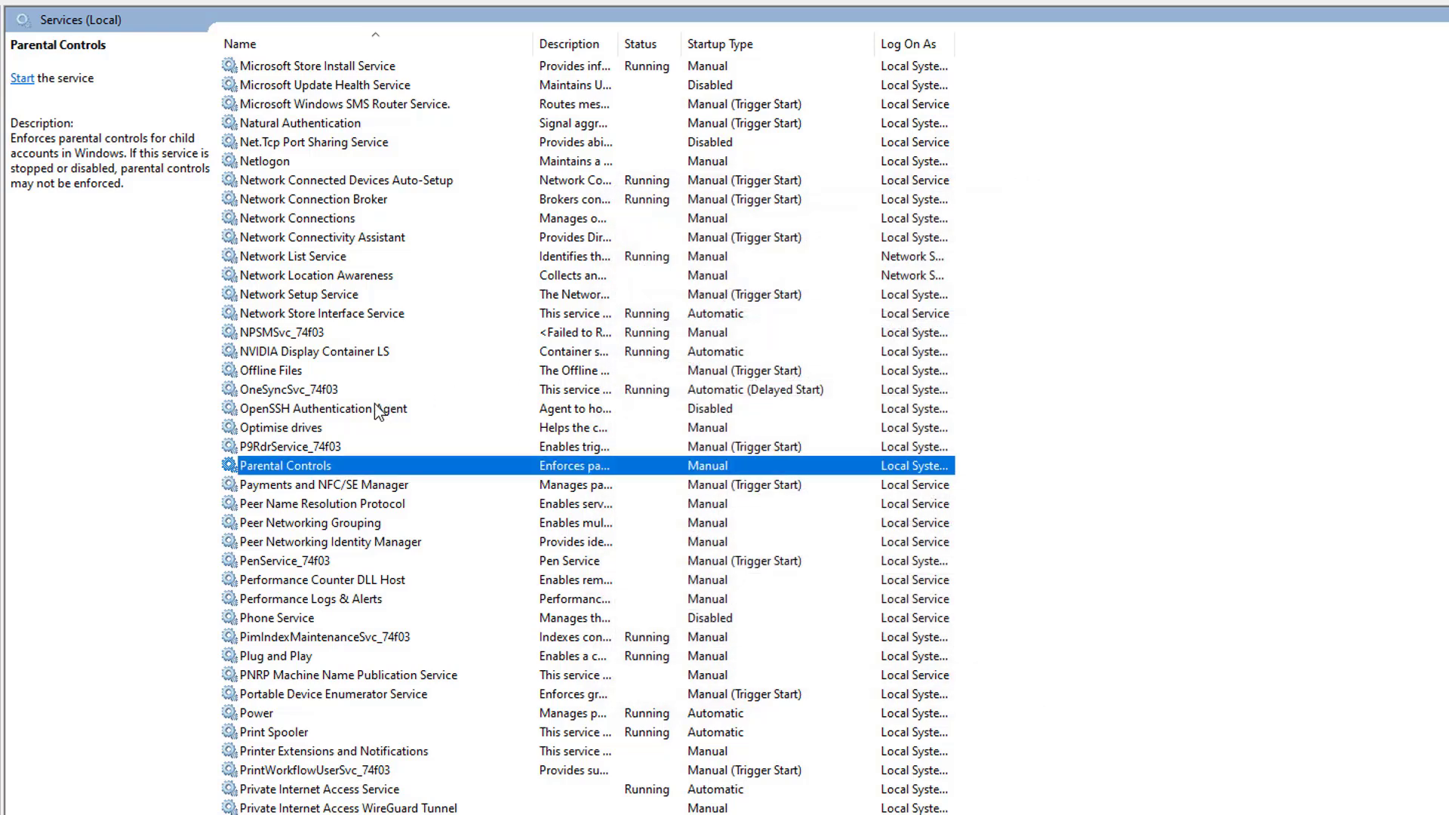
pyautogui.scroll(-10, 377, 413)
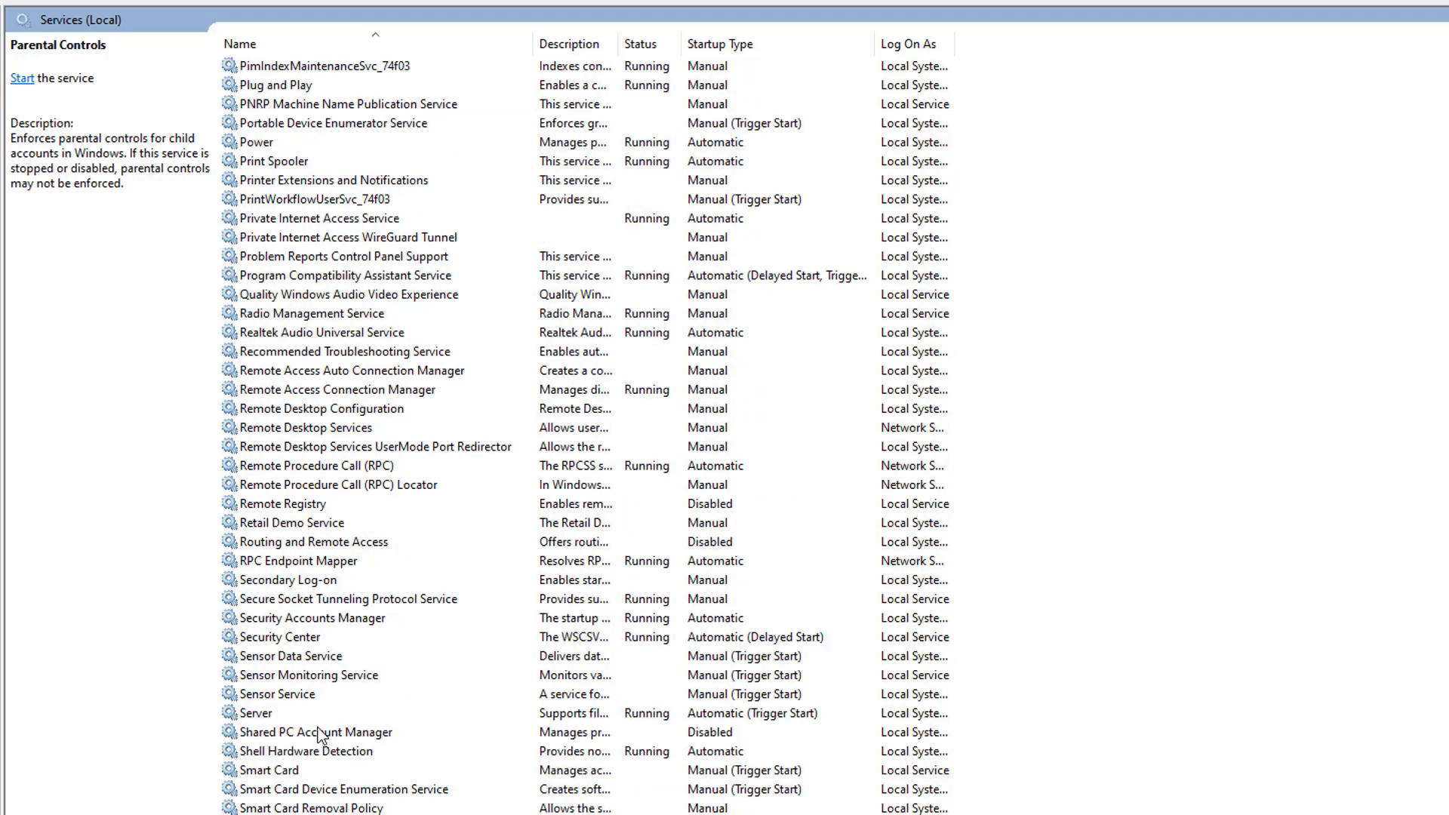
pyautogui.click(711, 692)
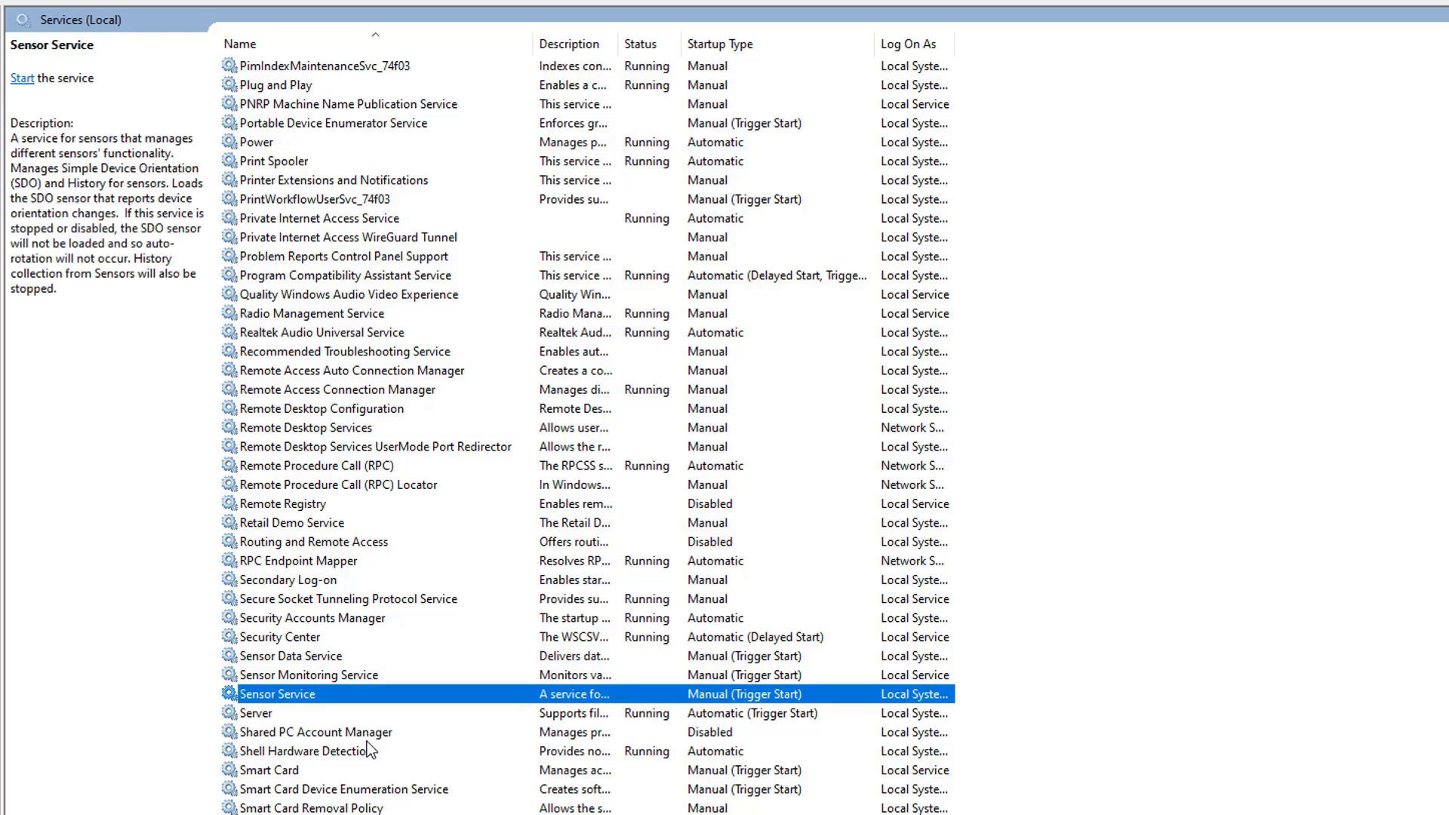
pyautogui.scroll(-2, 392, 759)
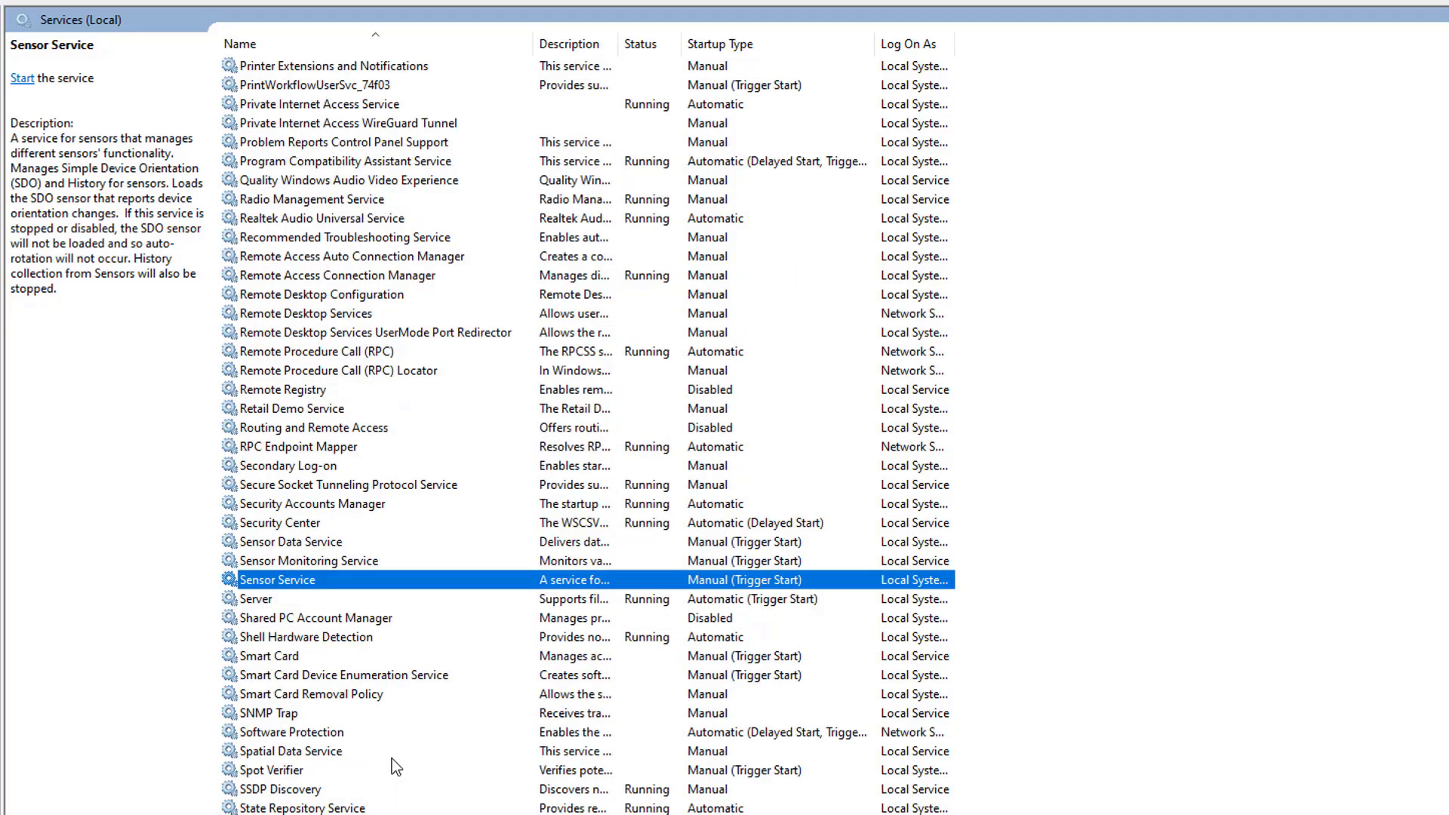
pyautogui.scroll(-4, 391, 758)
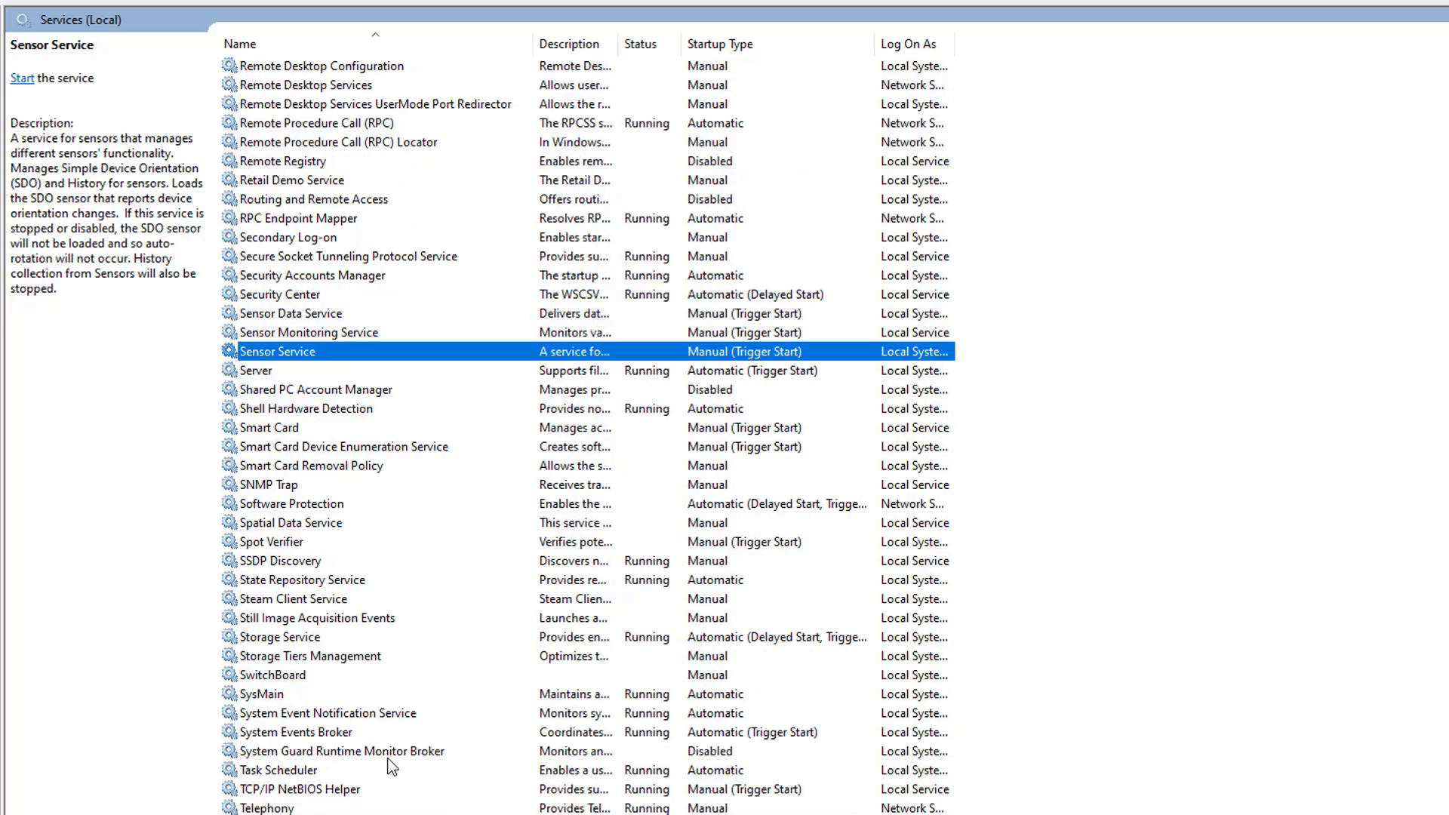
pyautogui.click(261, 429)
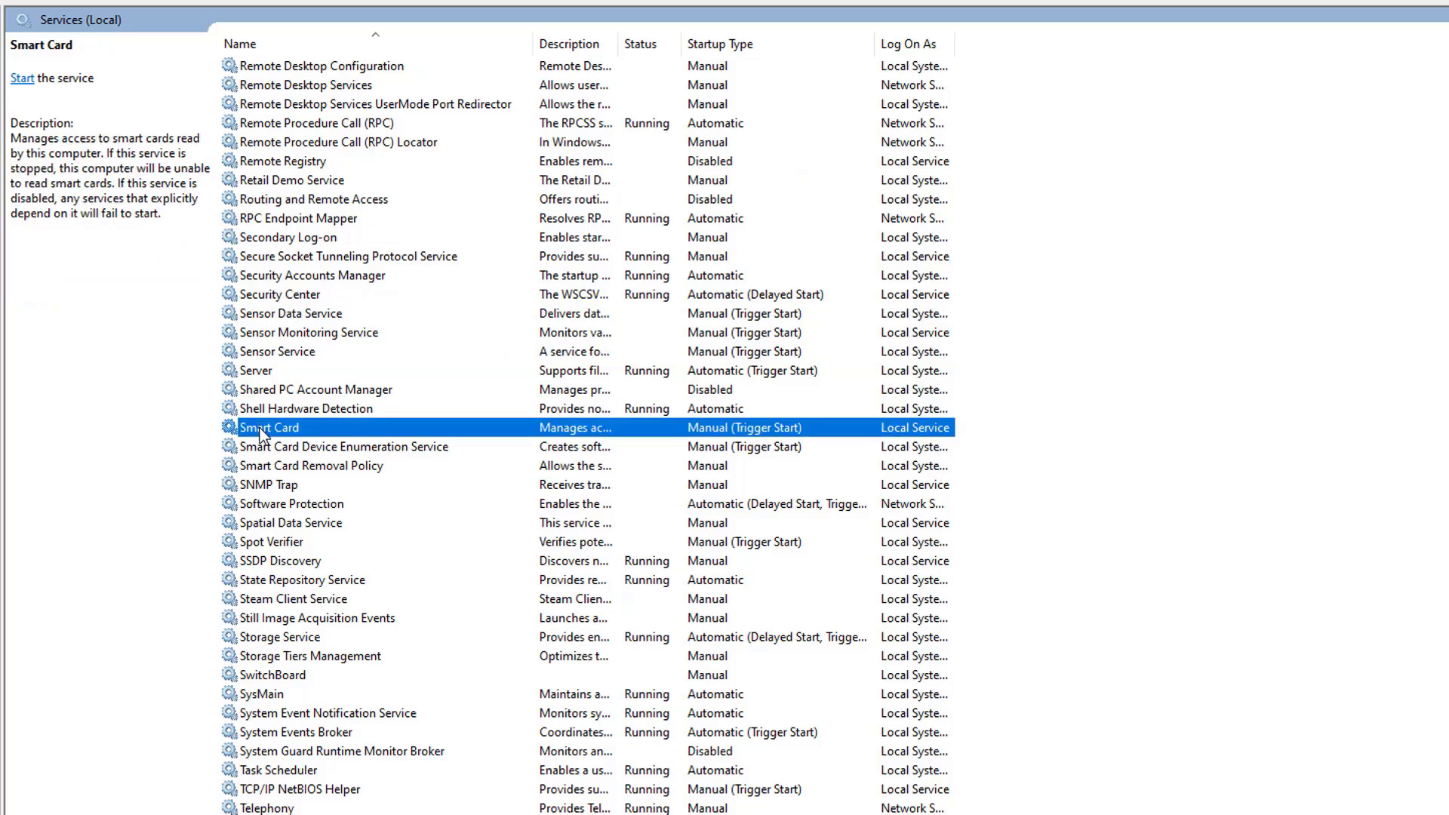
pyautogui.click(259, 447)
pyautogui.click(263, 427)
pyautogui.scroll(-5, 398, 686)
pyautogui.scroll(-6, 398, 685)
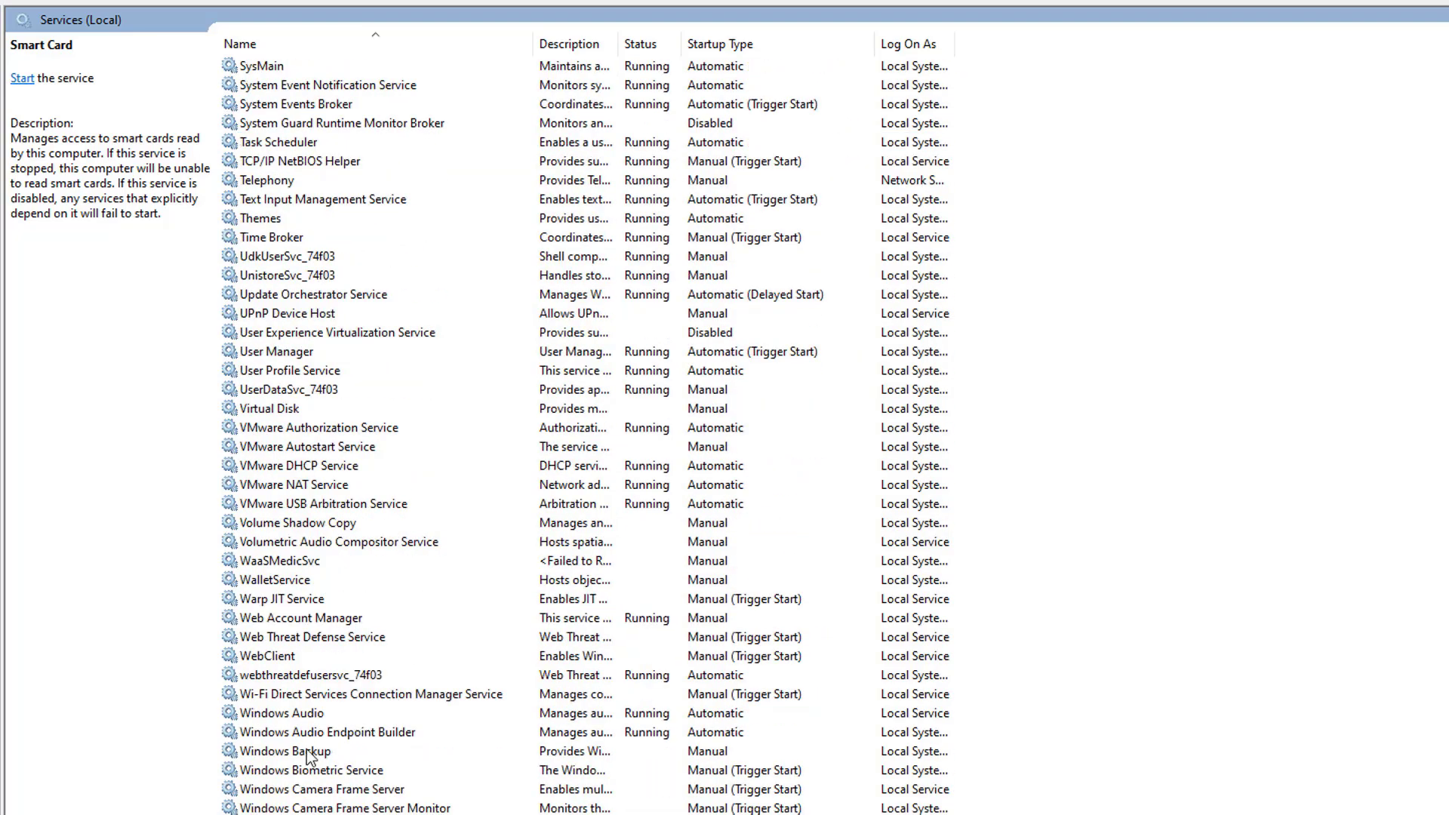
pyautogui.scroll(-2, 308, 755)
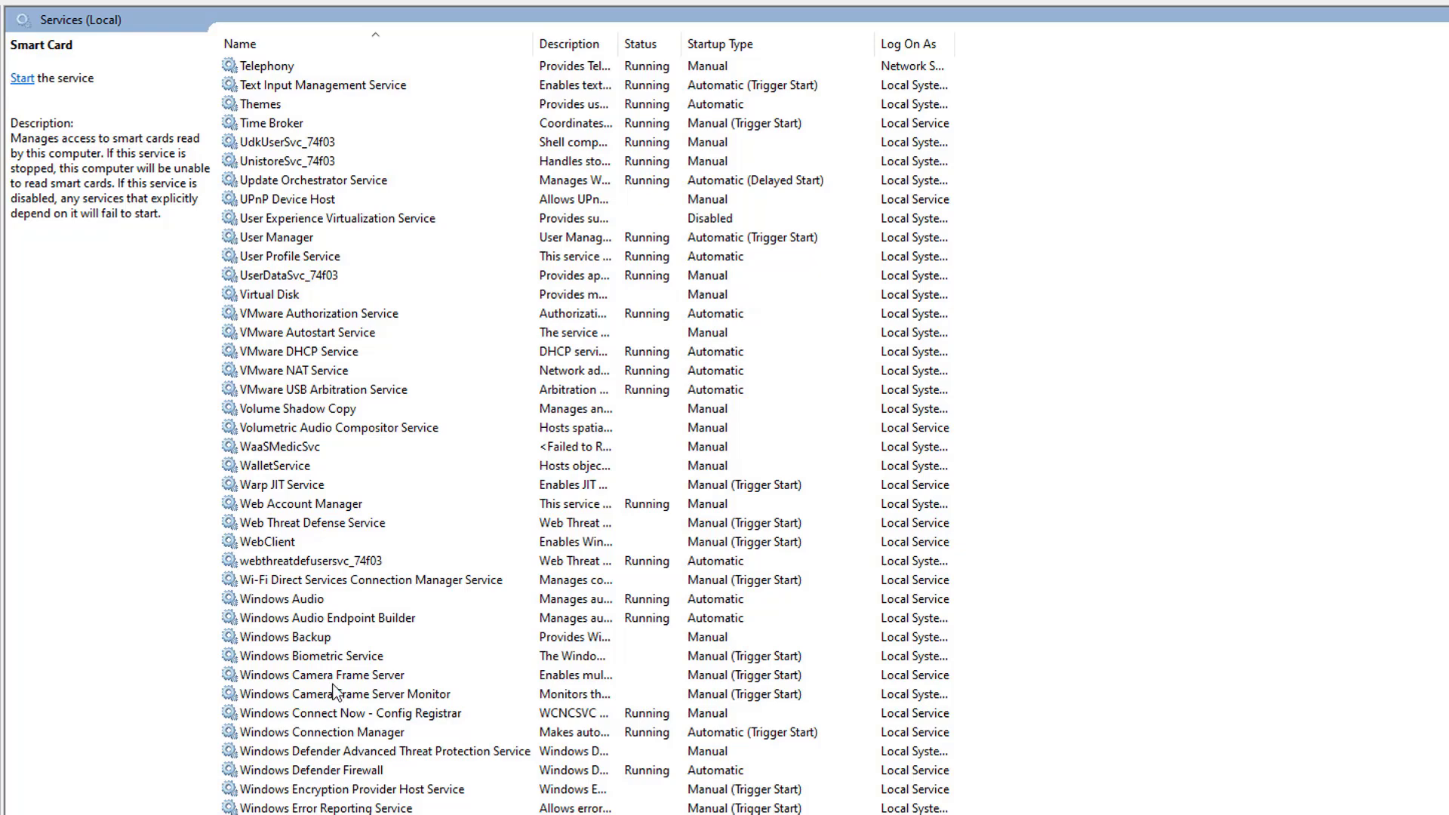
pyautogui.click(343, 655)
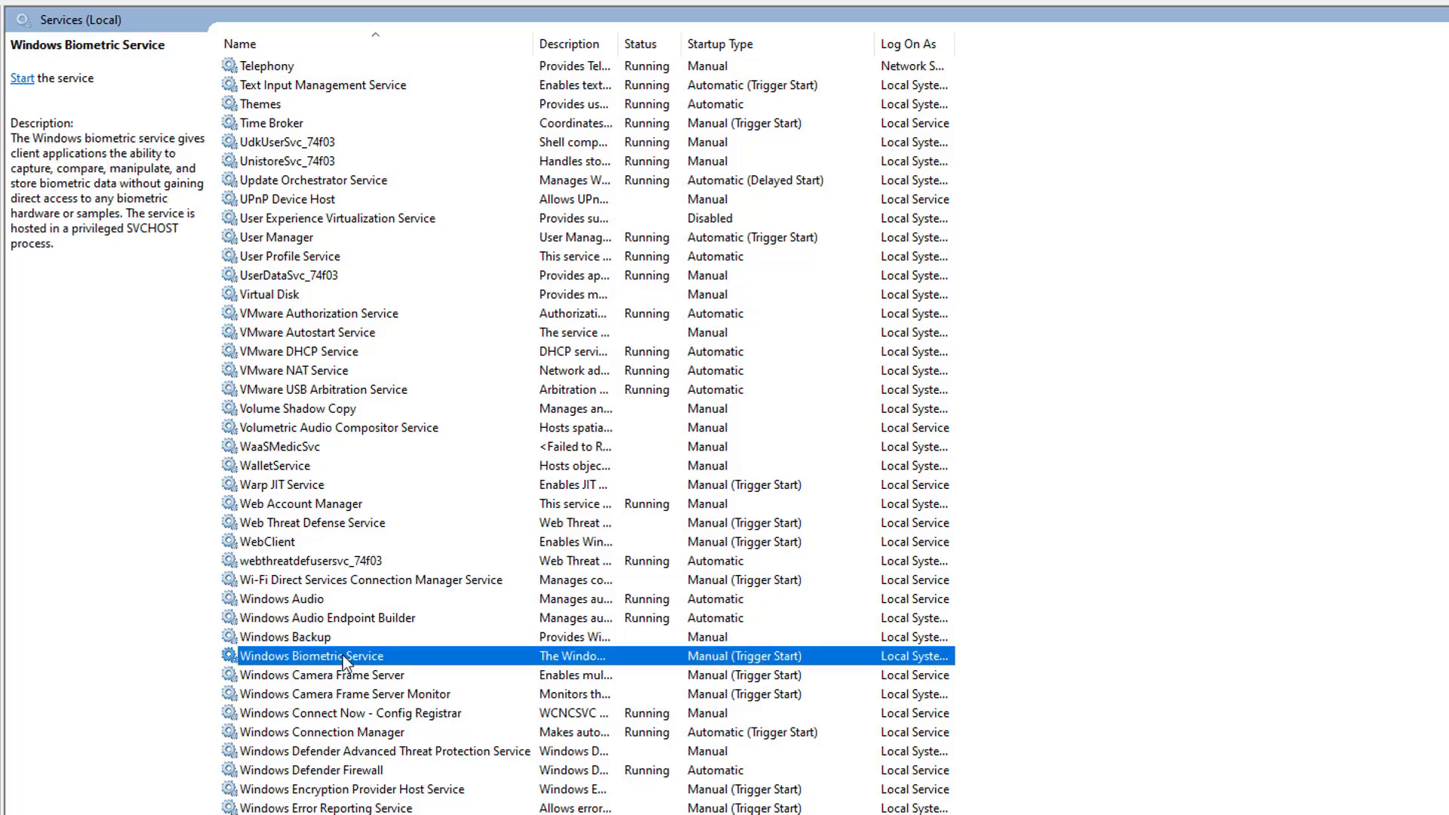
pyautogui.click(328, 680)
pyautogui.click(316, 696)
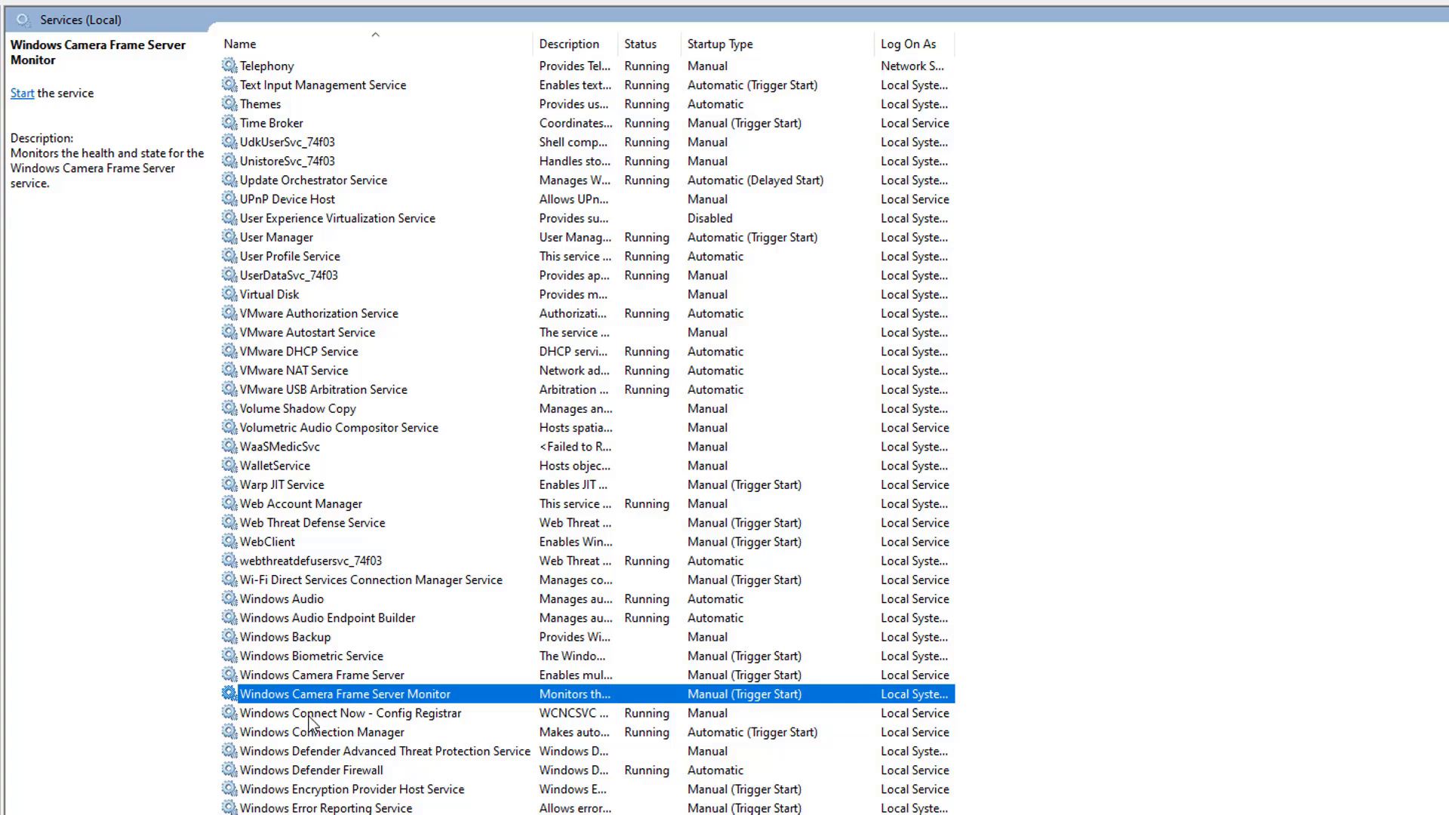
pyautogui.click(309, 716)
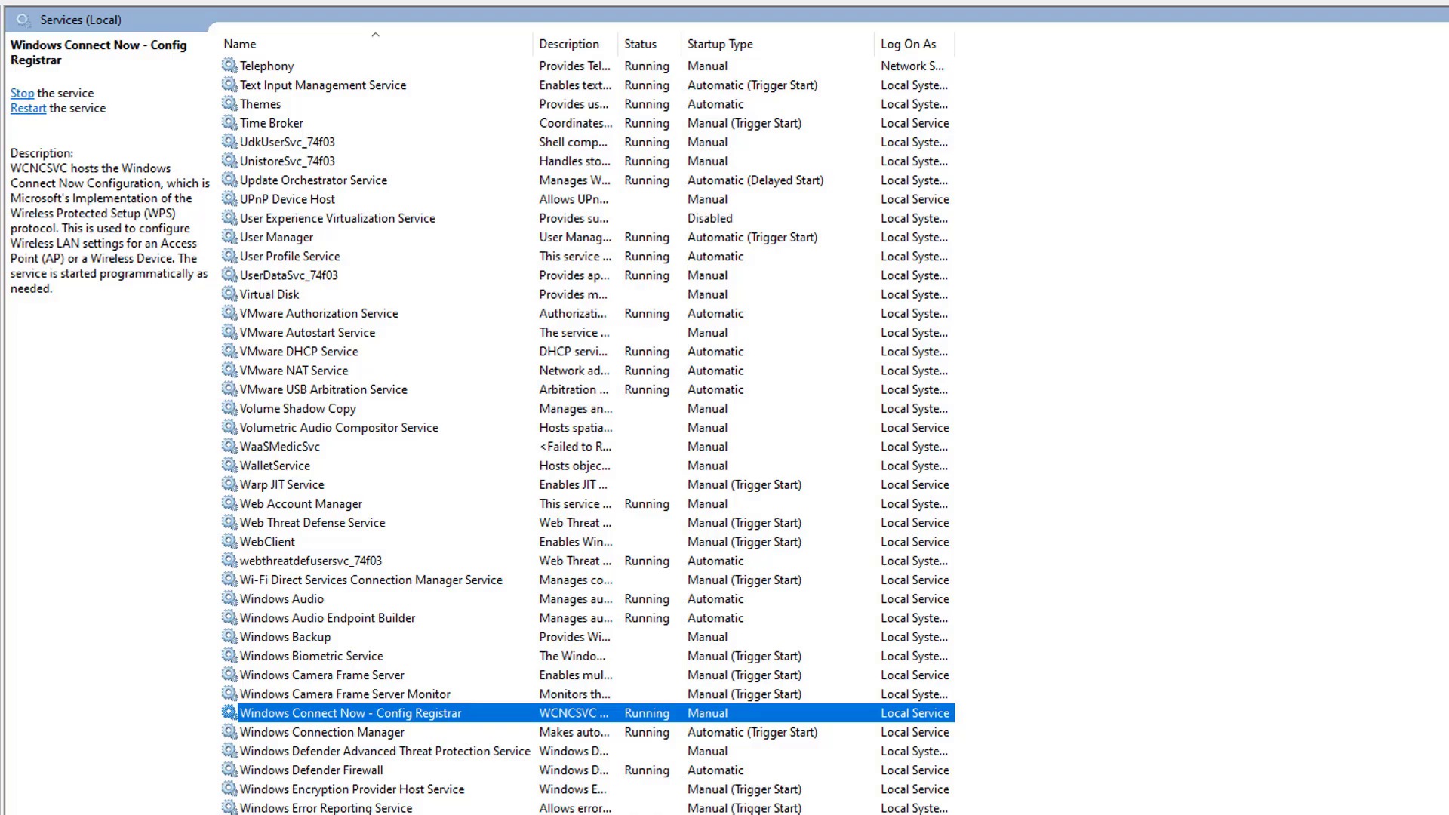
pyautogui.scroll(-3, 589, 438)
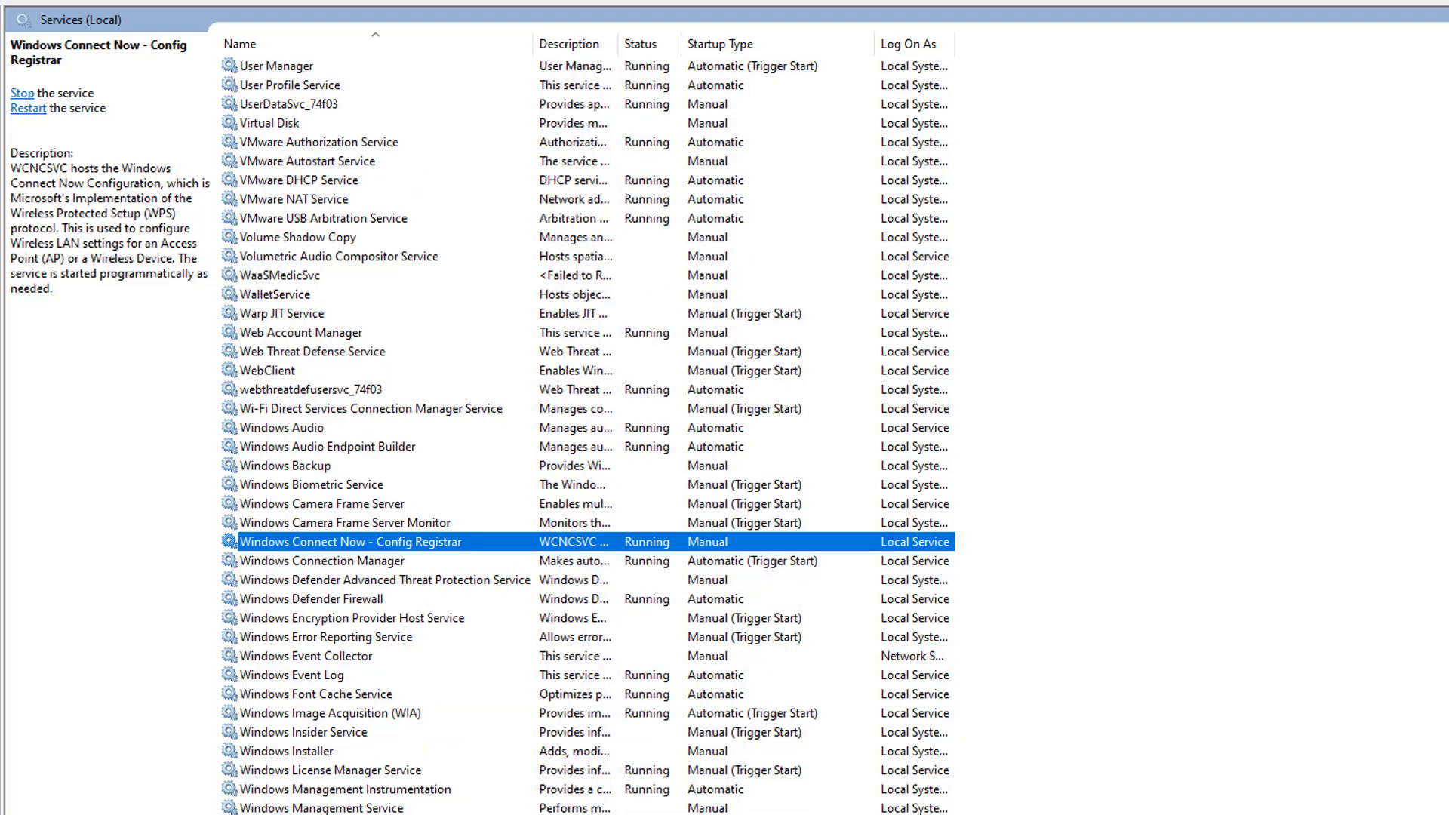
pyautogui.scroll(-4, 589, 438)
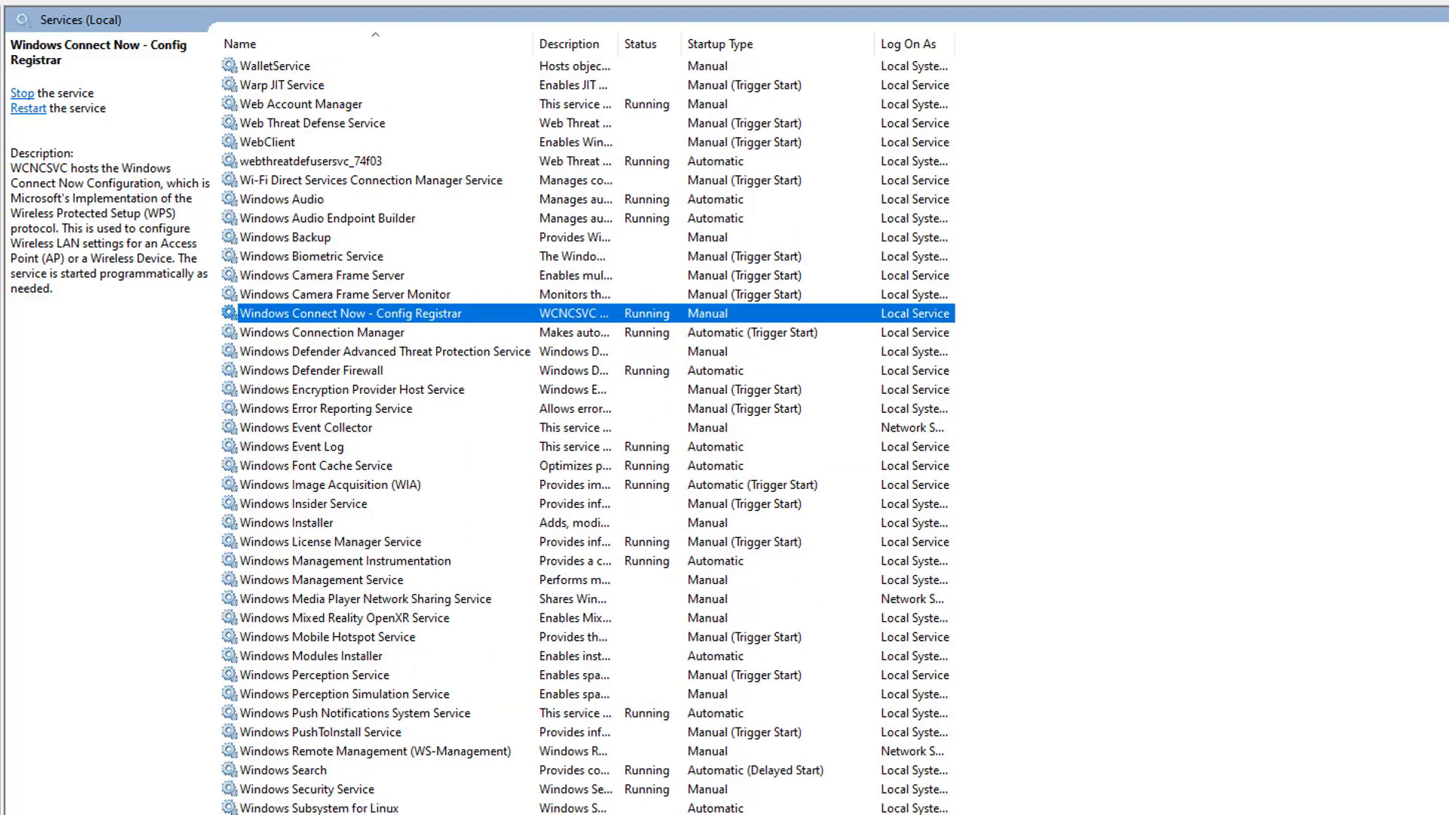
pyautogui.click(297, 448)
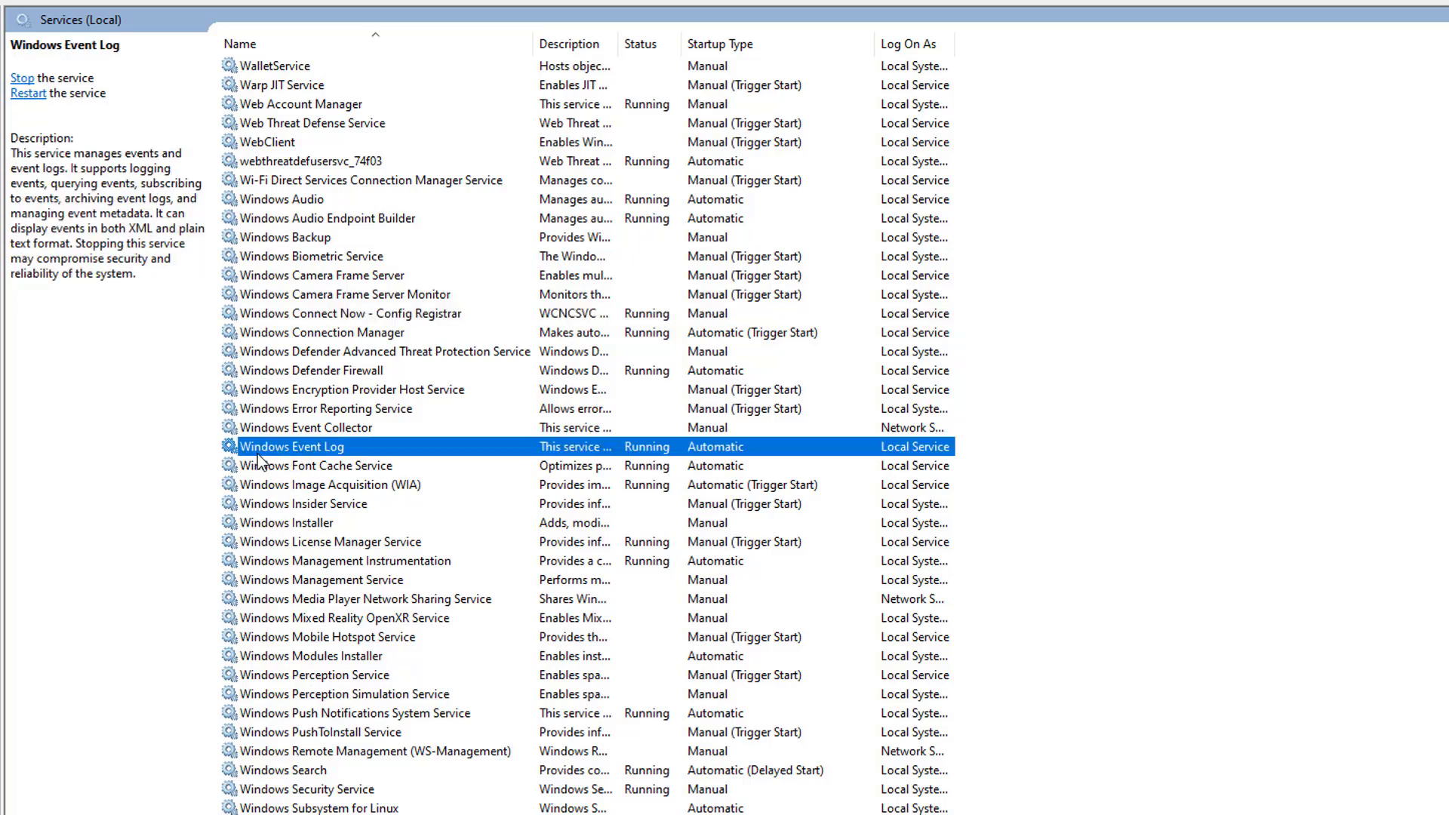
# - Stop the Windows Event Log service and apply a Disabled startup type in its properties
pyautogui.doubleClick(352, 450)
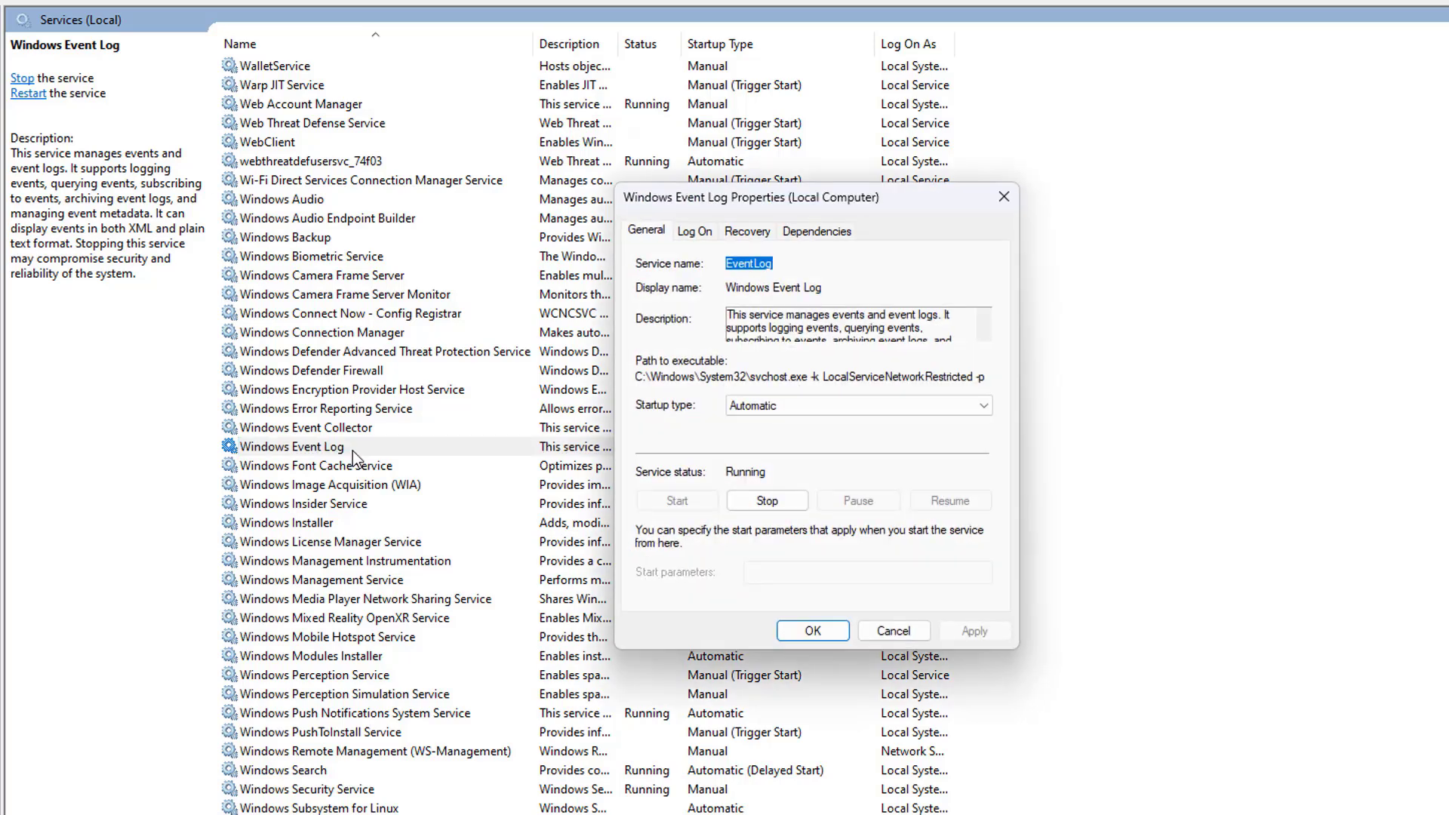
pyautogui.click(776, 507)
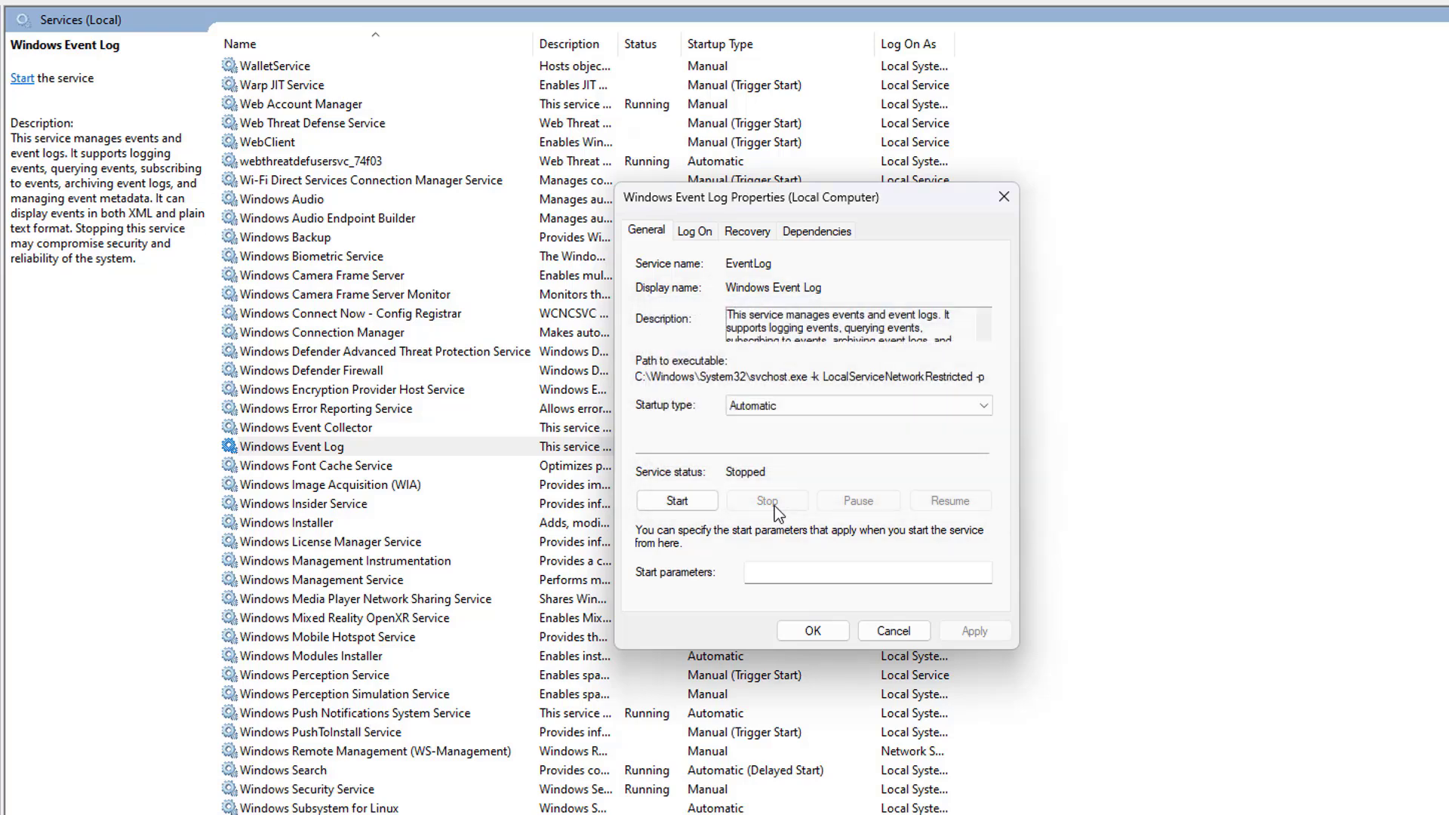
pyautogui.click(839, 412)
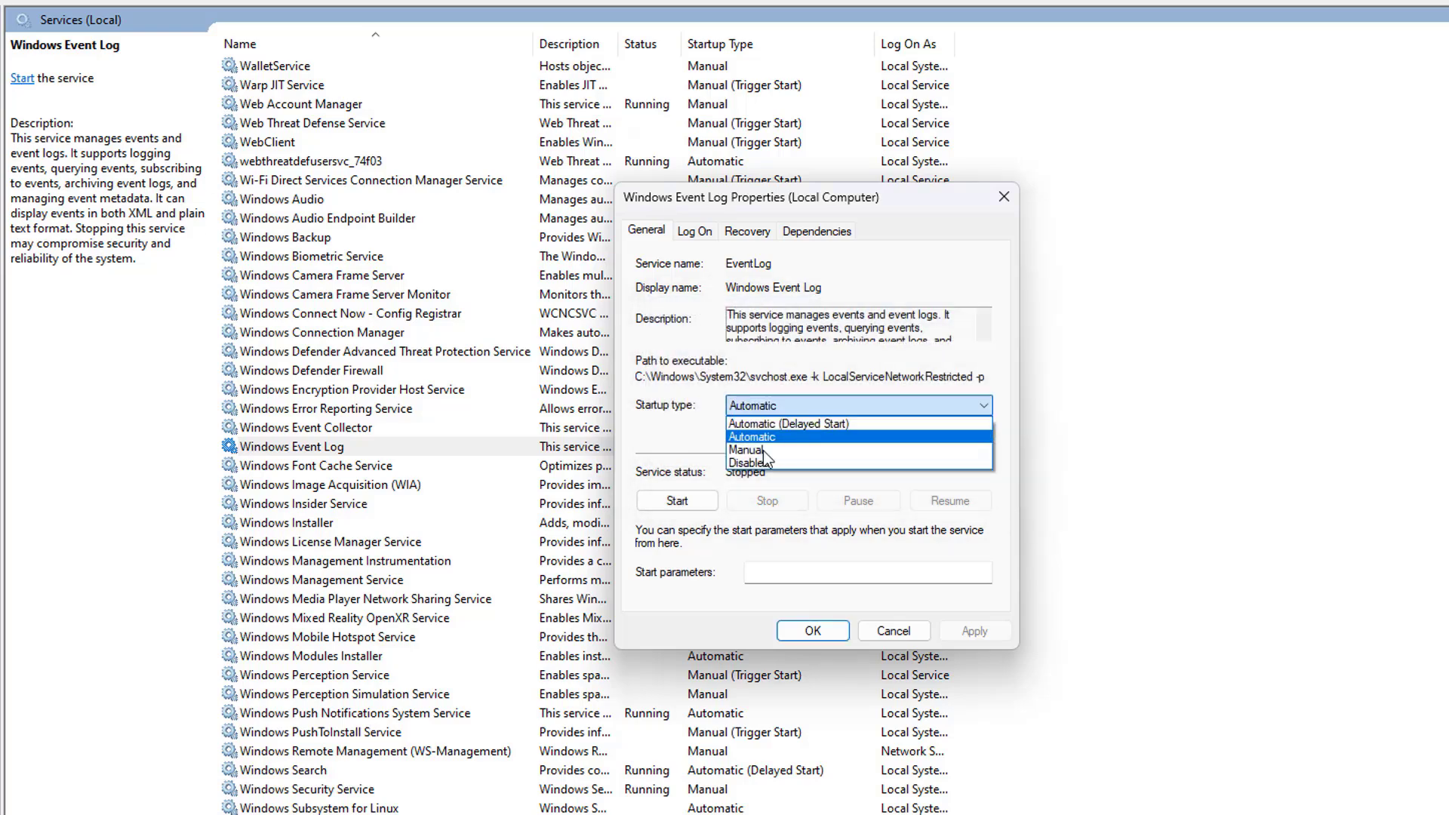
pyautogui.click(830, 472)
pyautogui.click(969, 631)
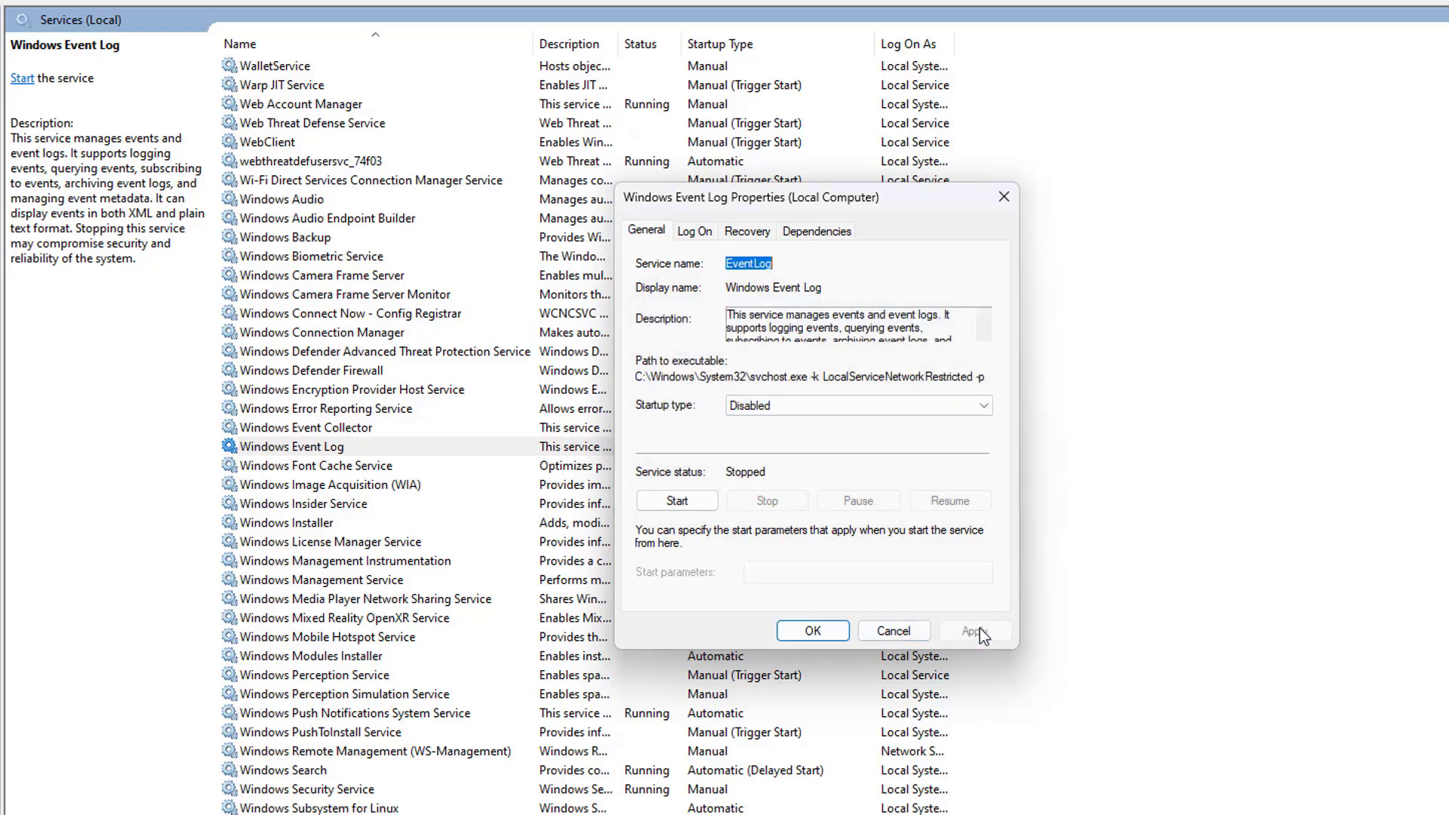
pyautogui.click(808, 632)
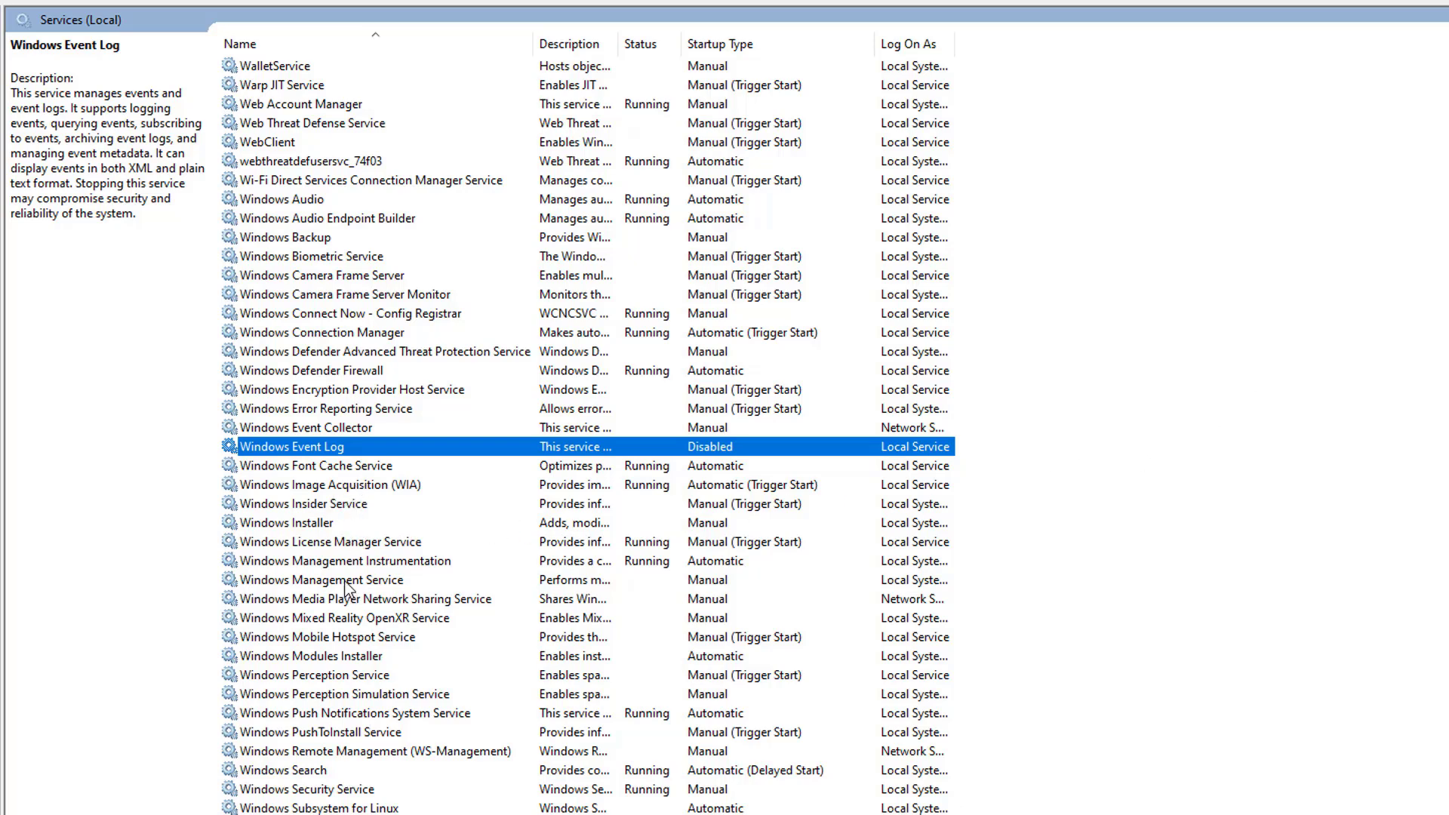
pyautogui.click(339, 505)
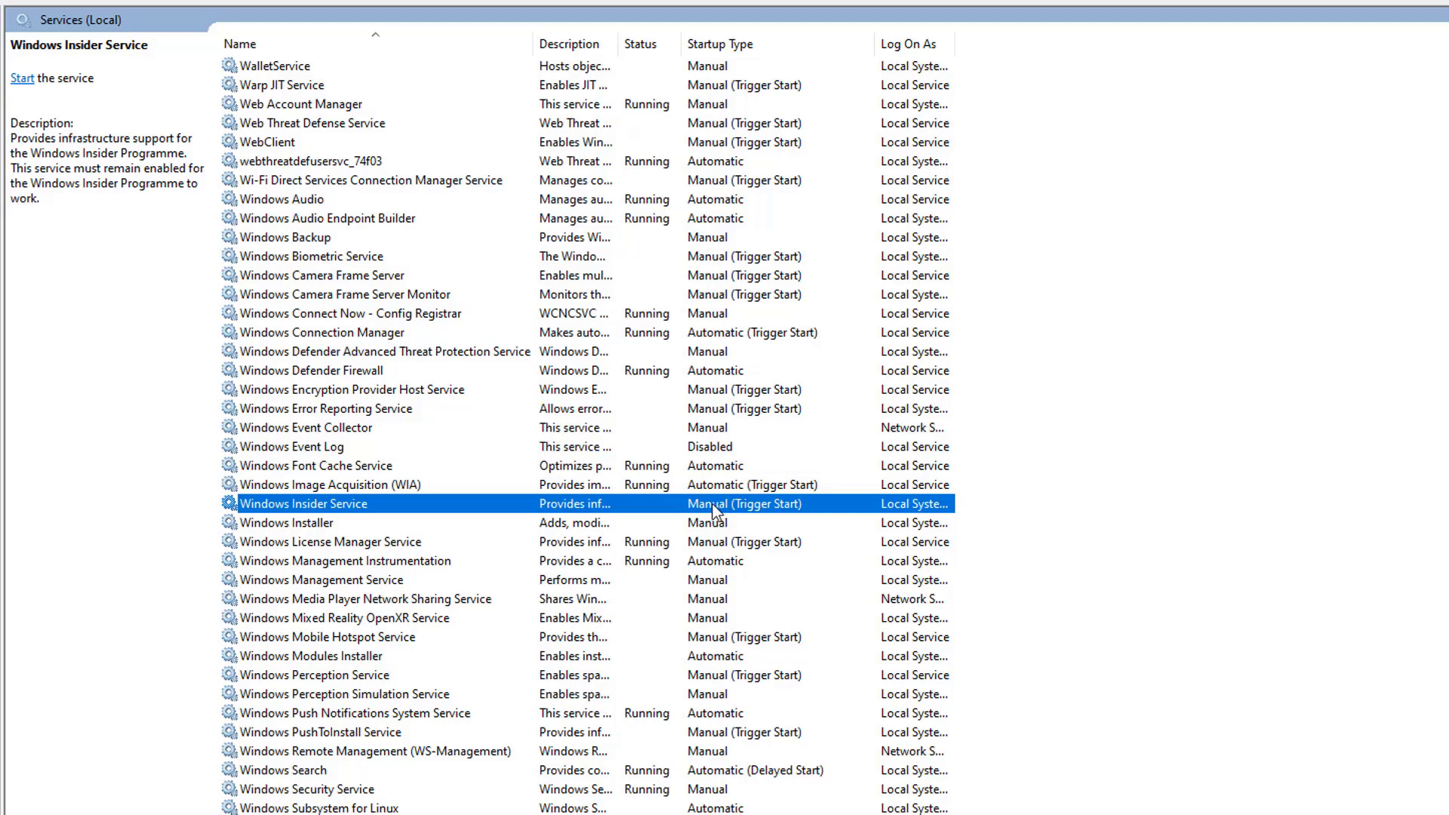
pyautogui.scroll(-4, 713, 529)
pyautogui.click(300, 523)
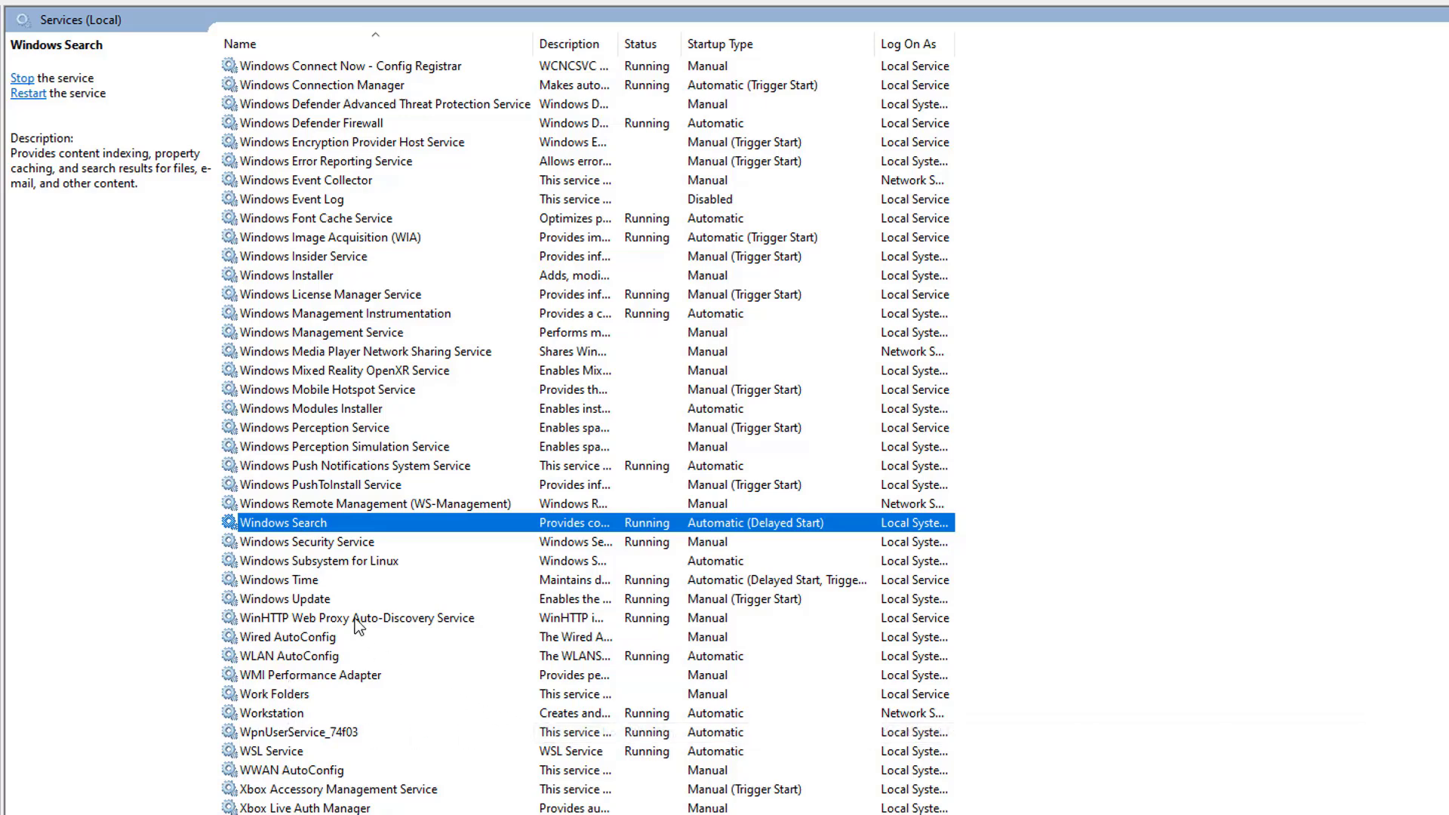
pyautogui.click(373, 548)
pyautogui.click(377, 566)
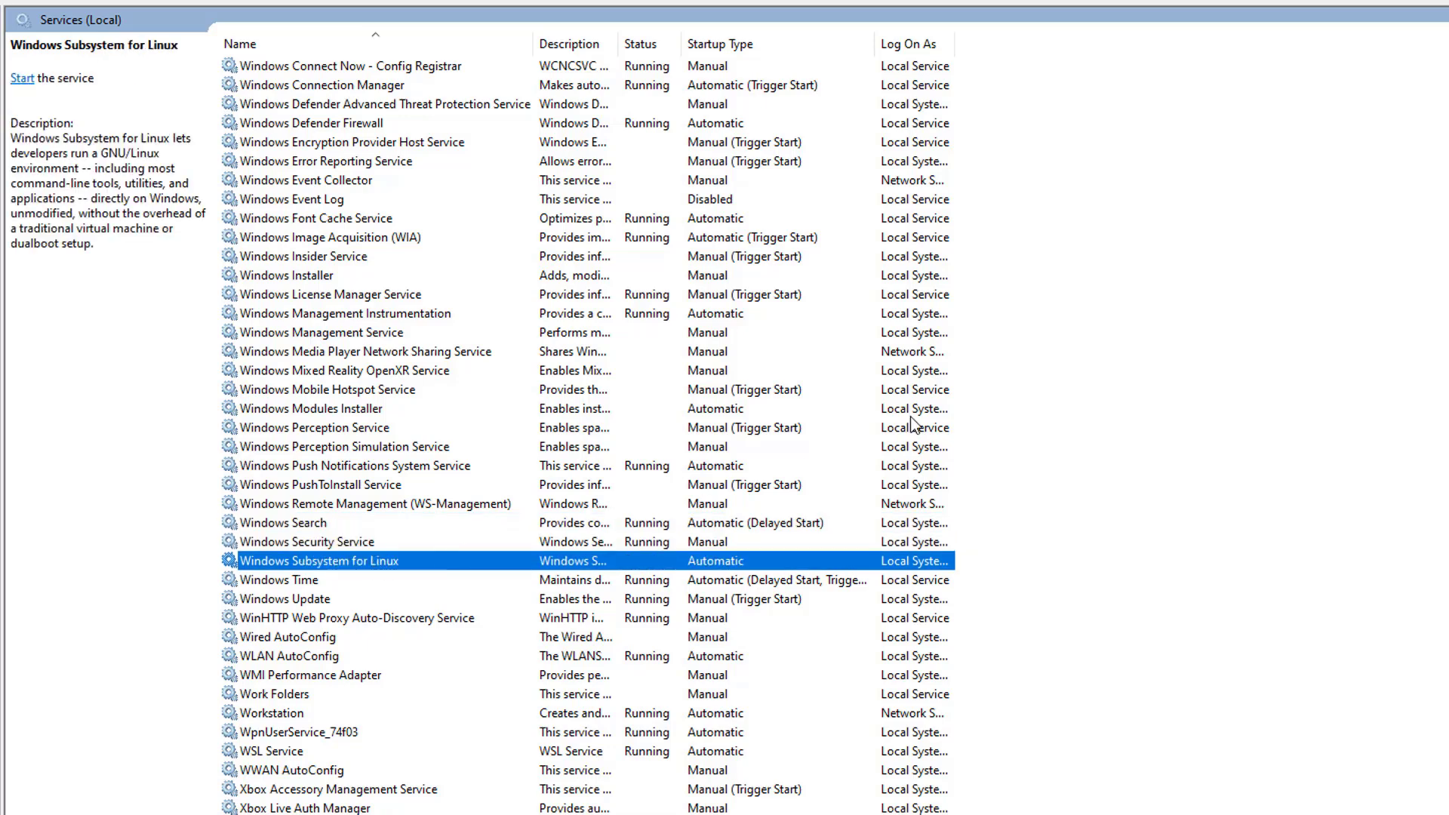
pyautogui.click(1427, 366)
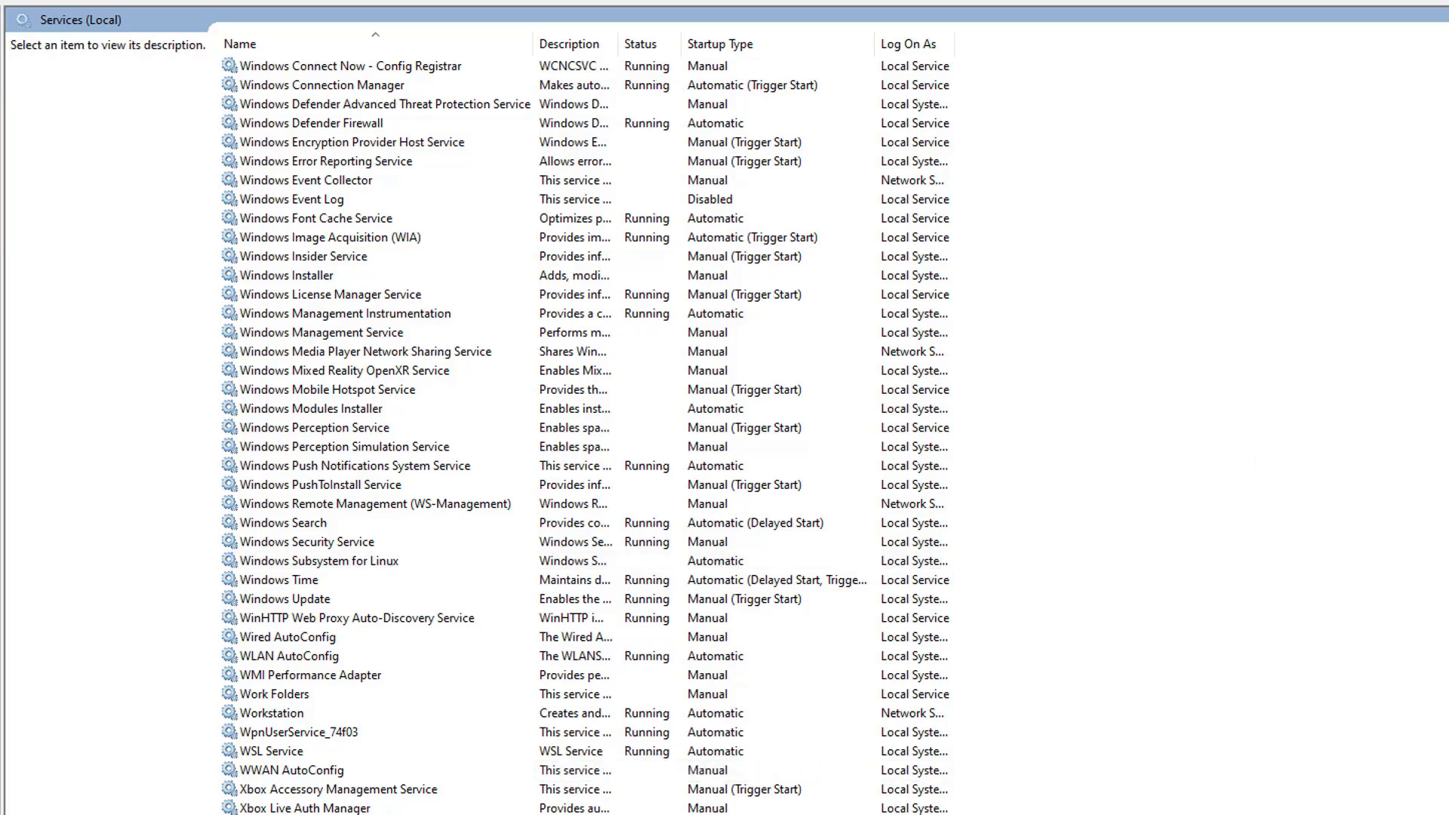
pyautogui.press('End')
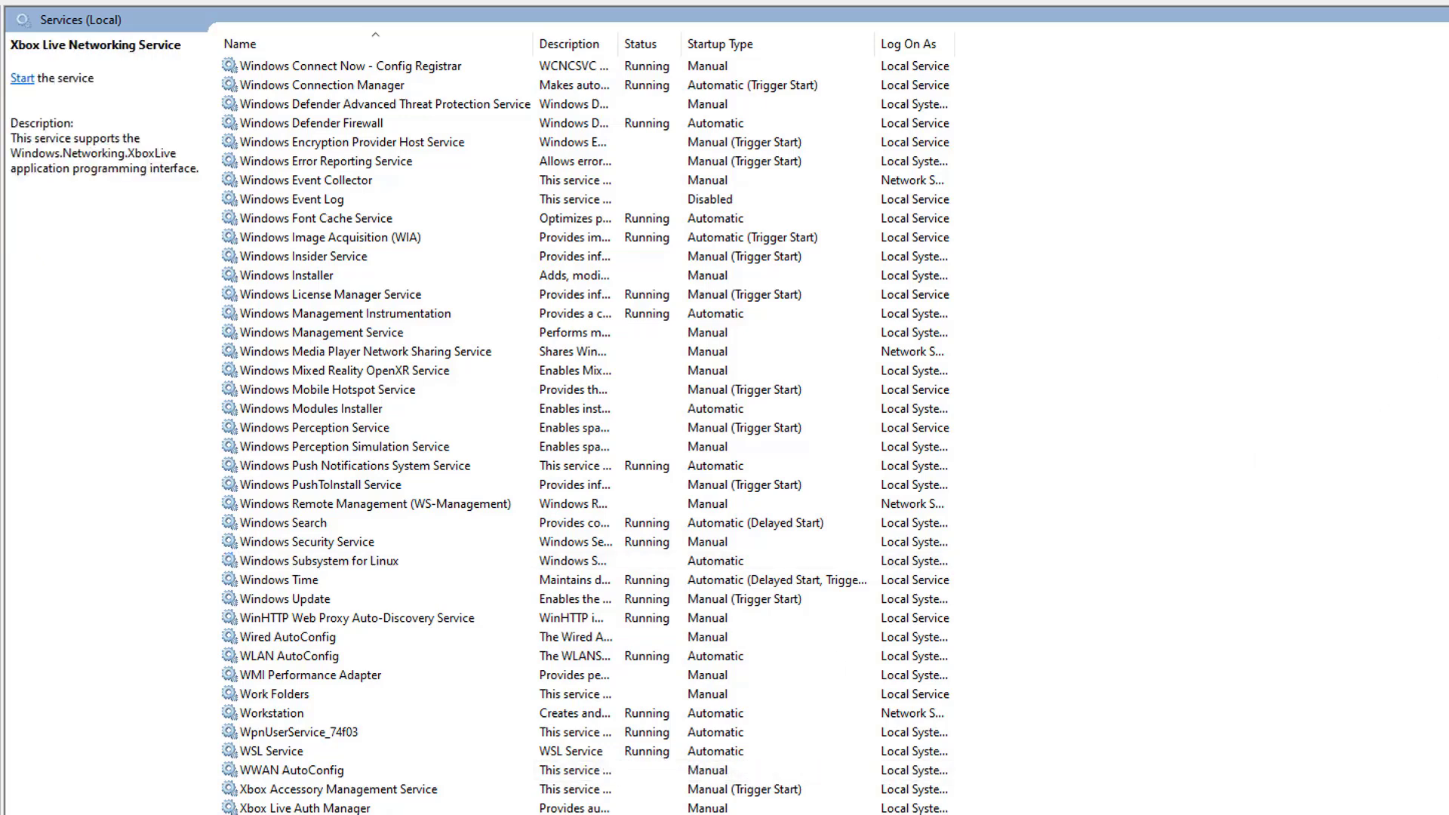
pyautogui.press('Up')
pyautogui.click(308, 806)
pyautogui.click(313, 791)
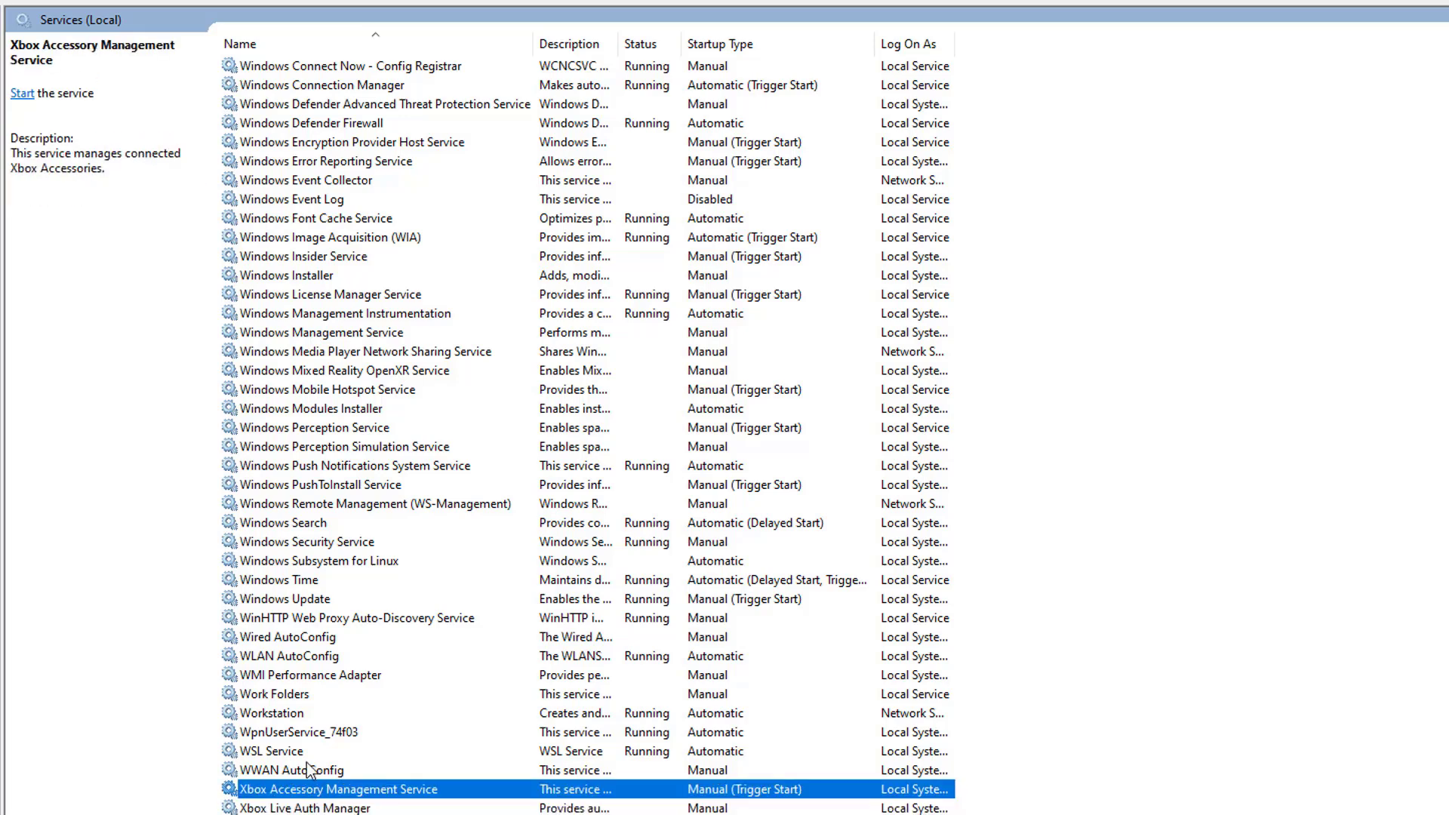
pyautogui.click(310, 770)
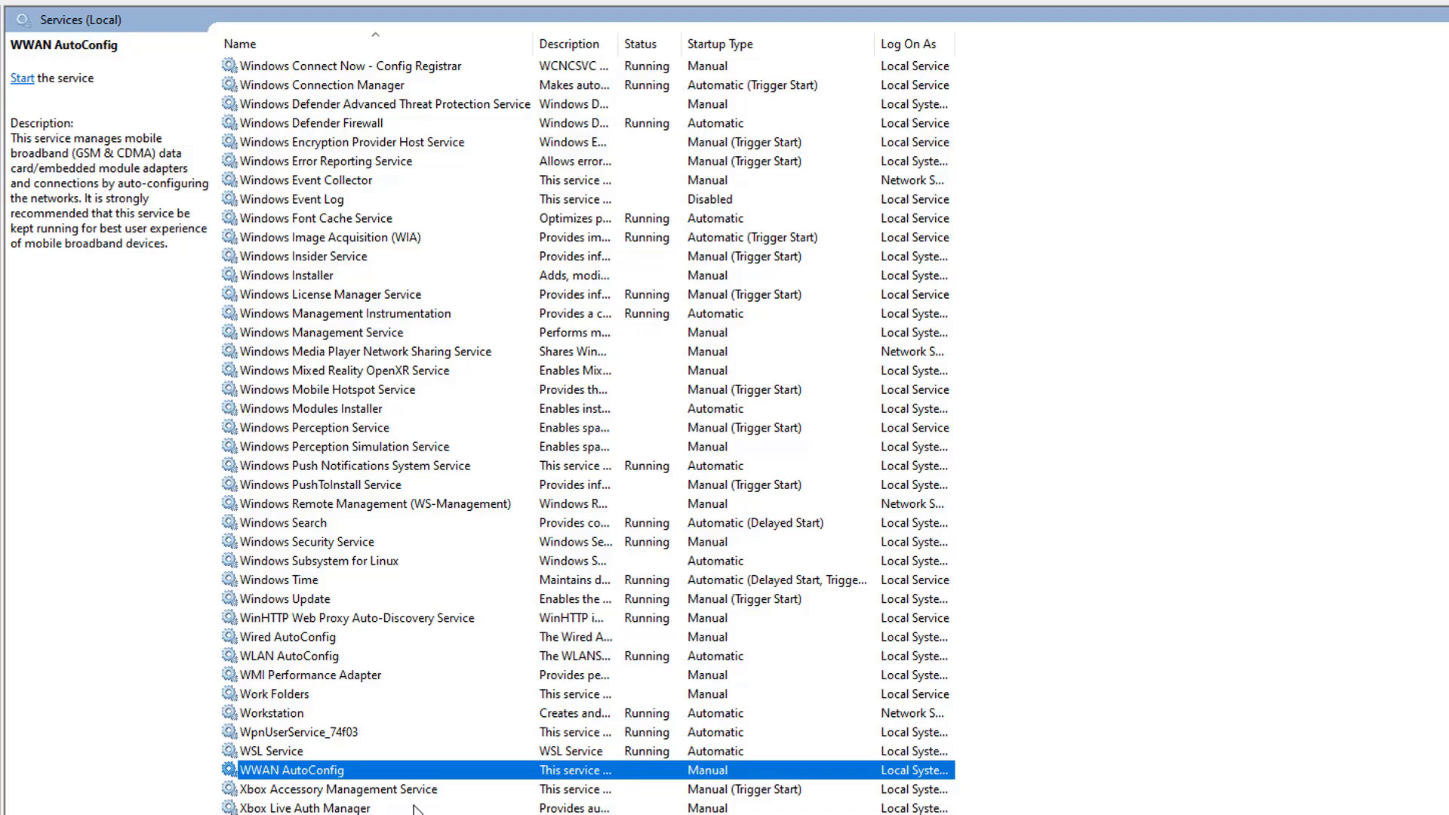
pyautogui.scroll(9, 415, 805)
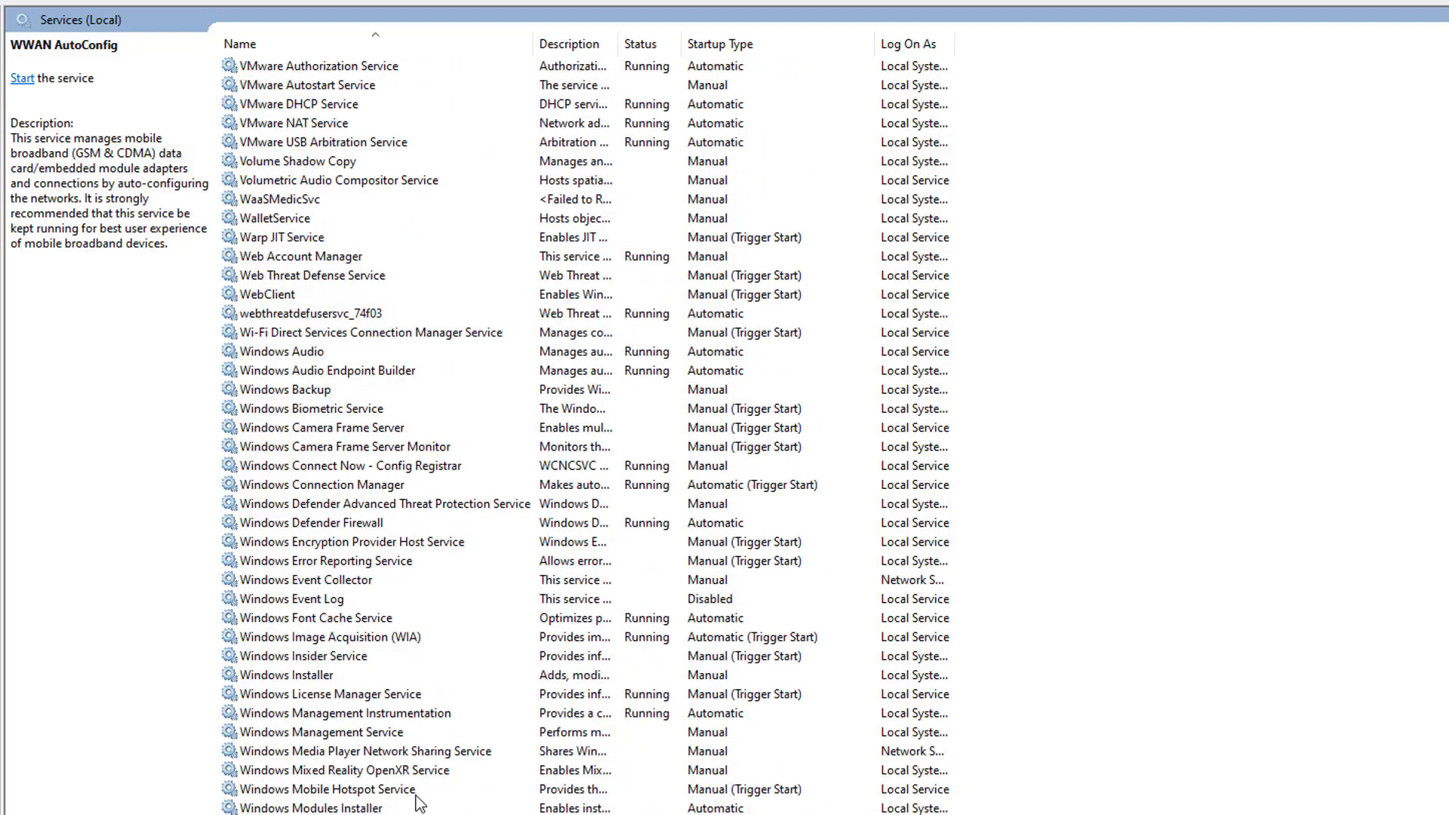
pyautogui.scroll(4, 416, 803)
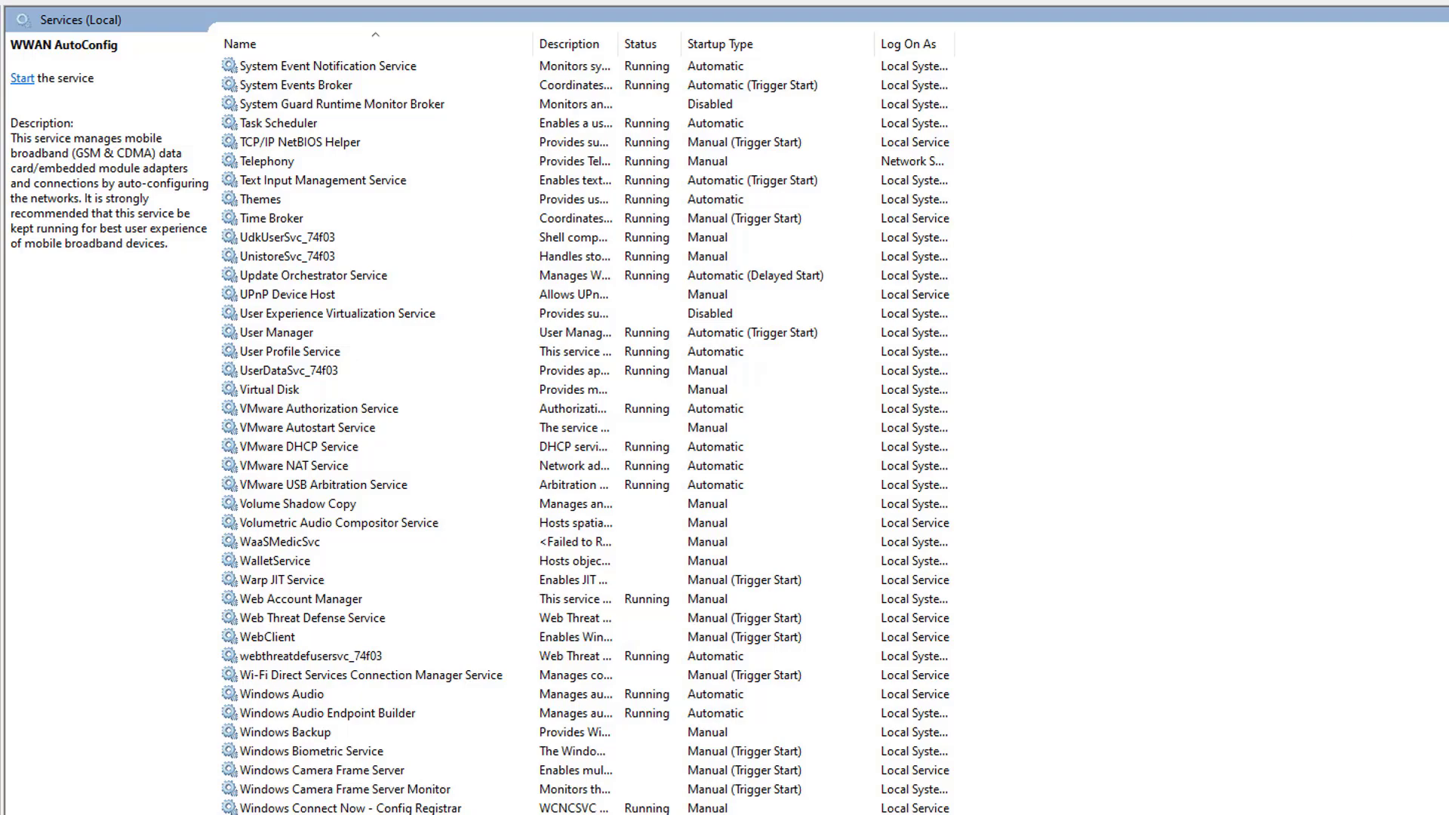
pyautogui.scroll(11, 868, 422)
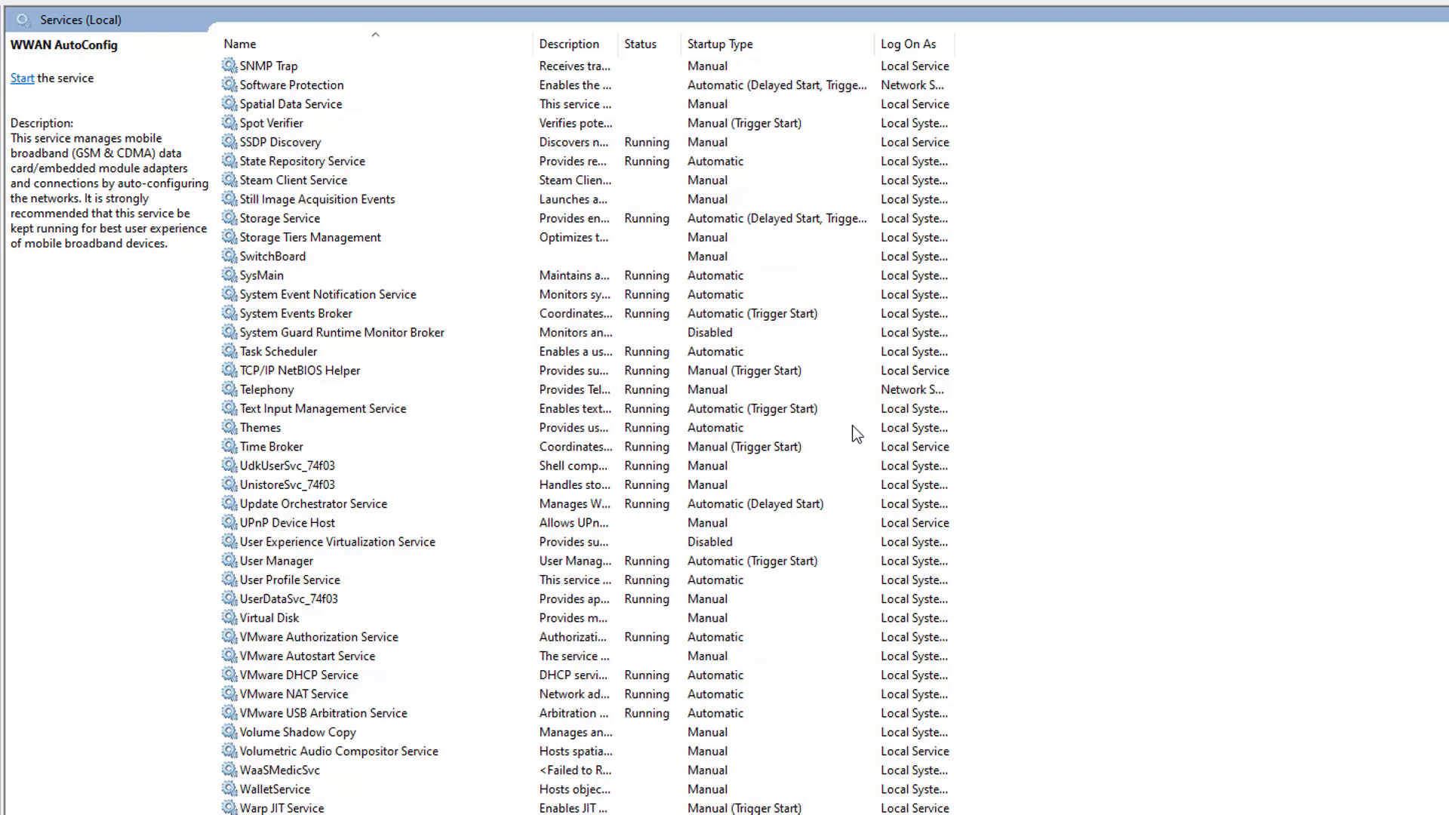
pyautogui.scroll(20, 593, 543)
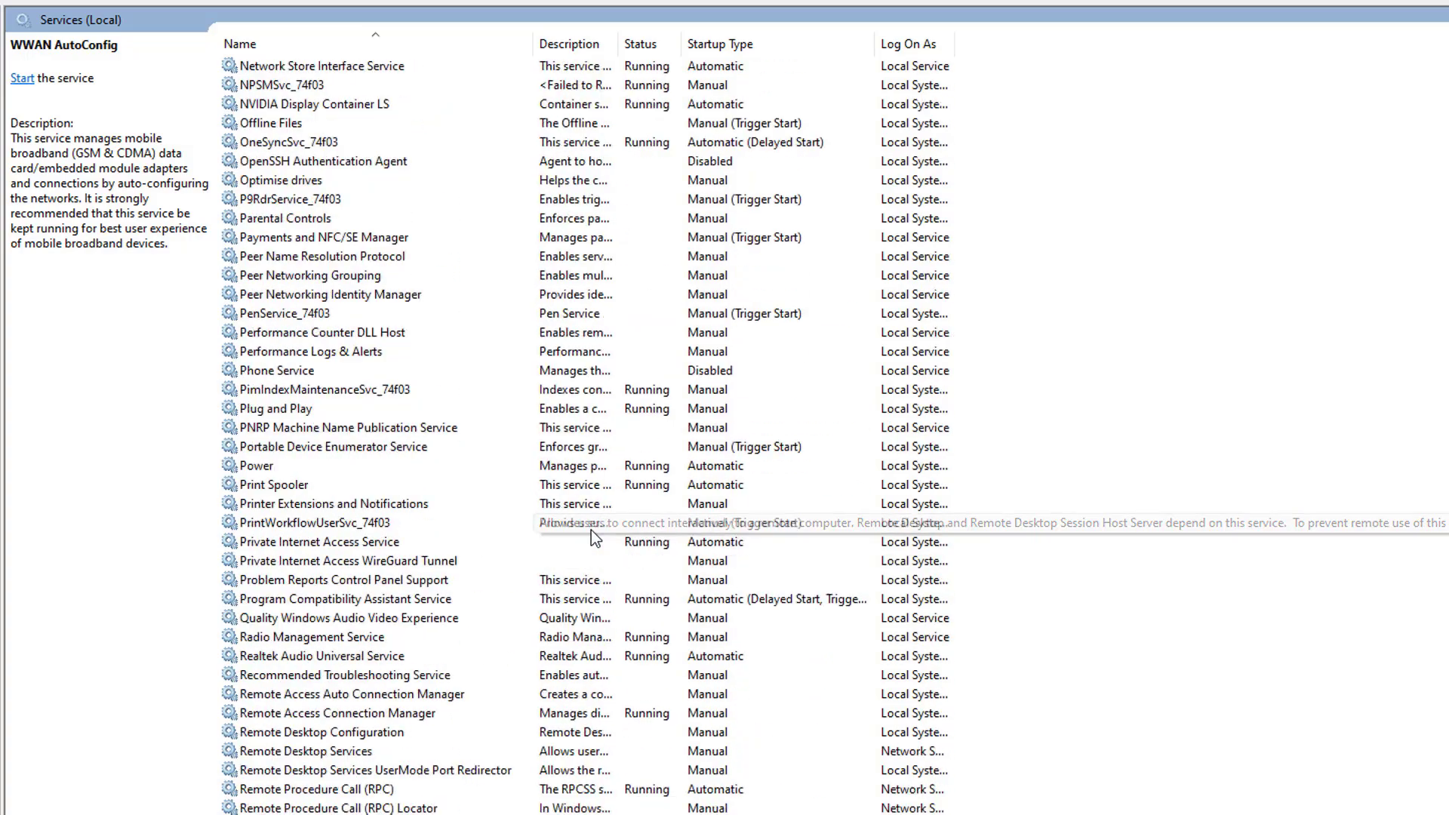
pyautogui.scroll(10, 600, 528)
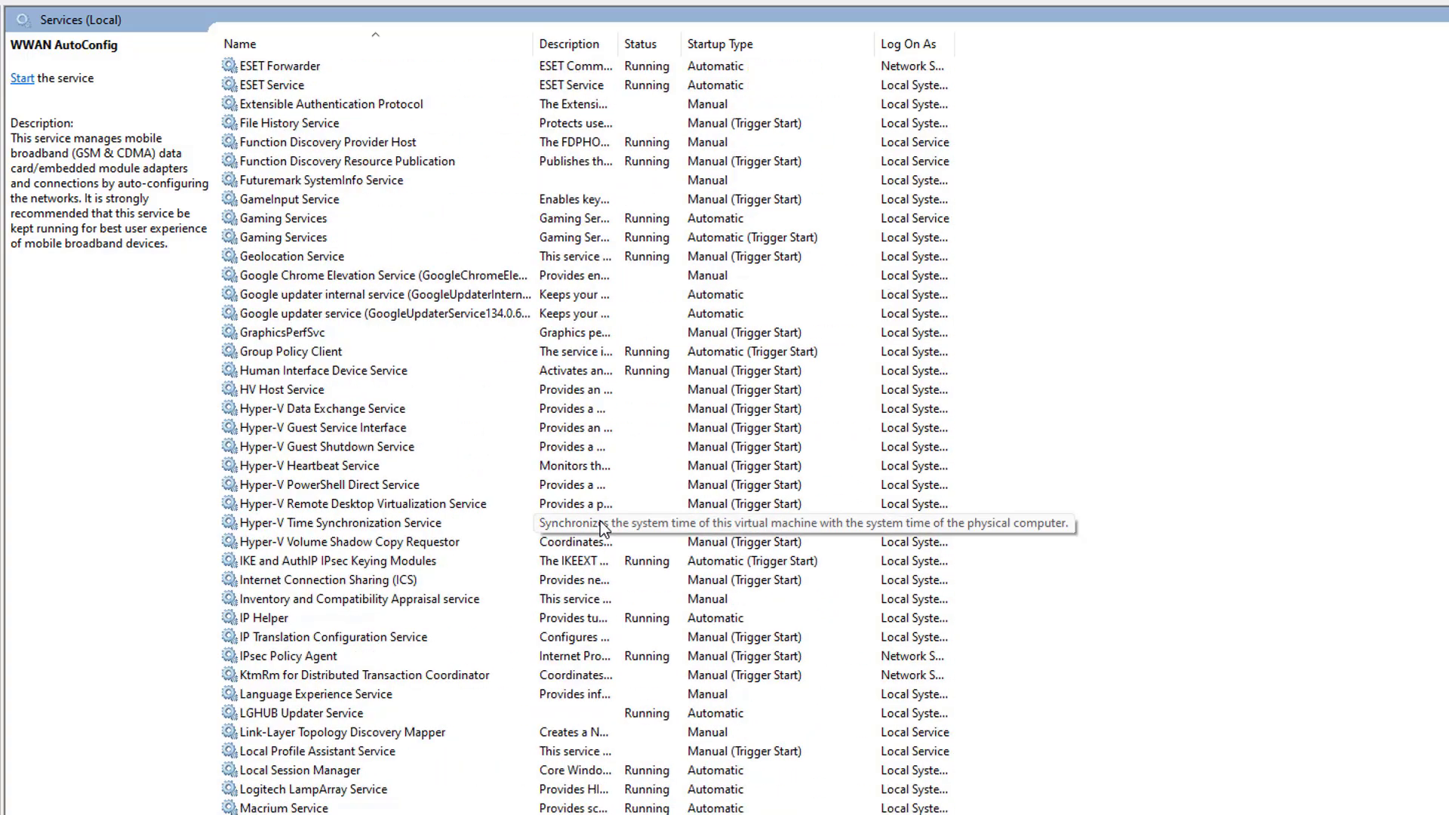
pyautogui.click(717, 394)
pyautogui.click(715, 427)
pyautogui.click(712, 446)
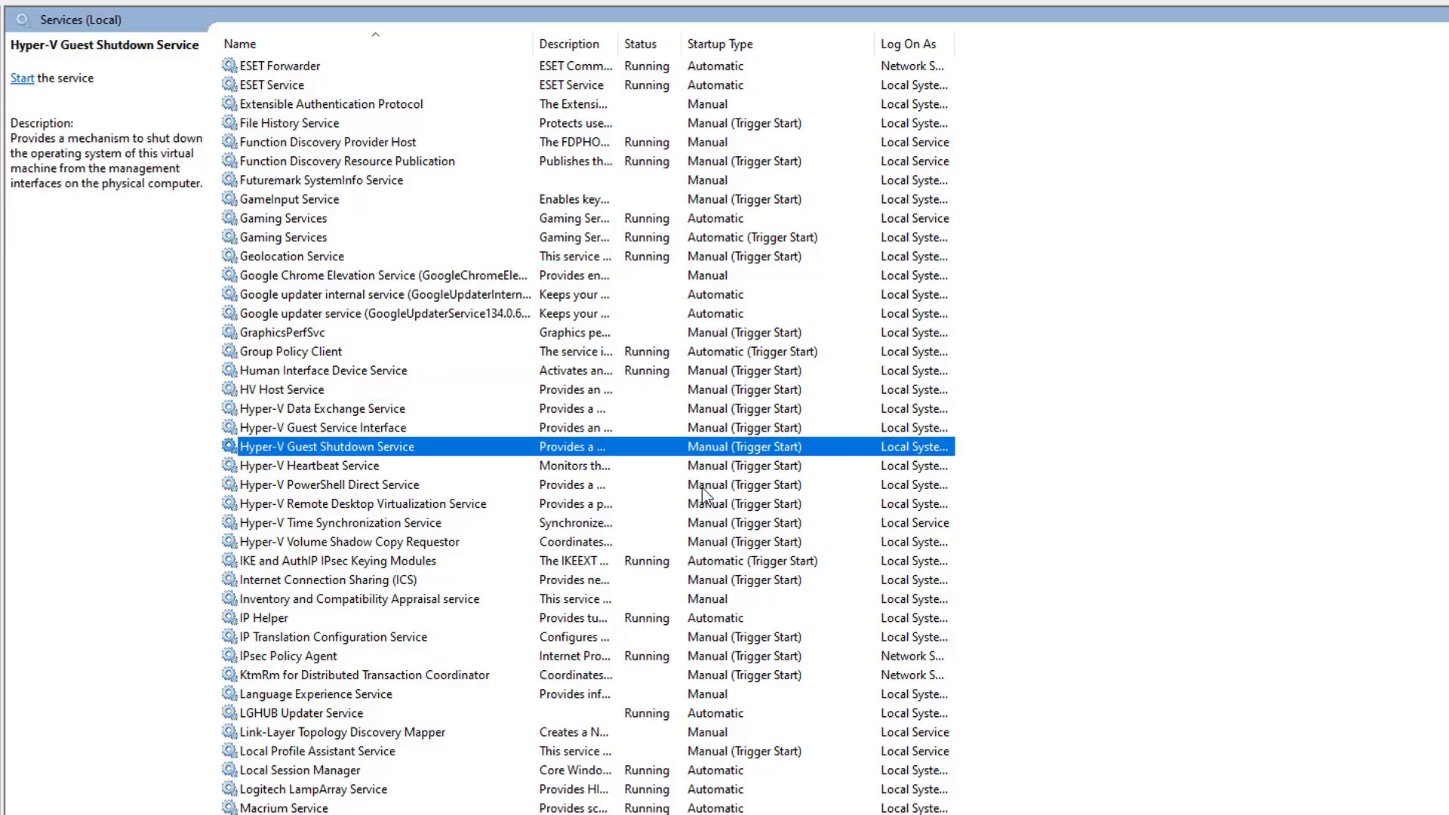
pyautogui.click(703, 486)
pyautogui.click(708, 523)
pyautogui.click(711, 541)
pyautogui.click(697, 484)
pyautogui.click(695, 427)
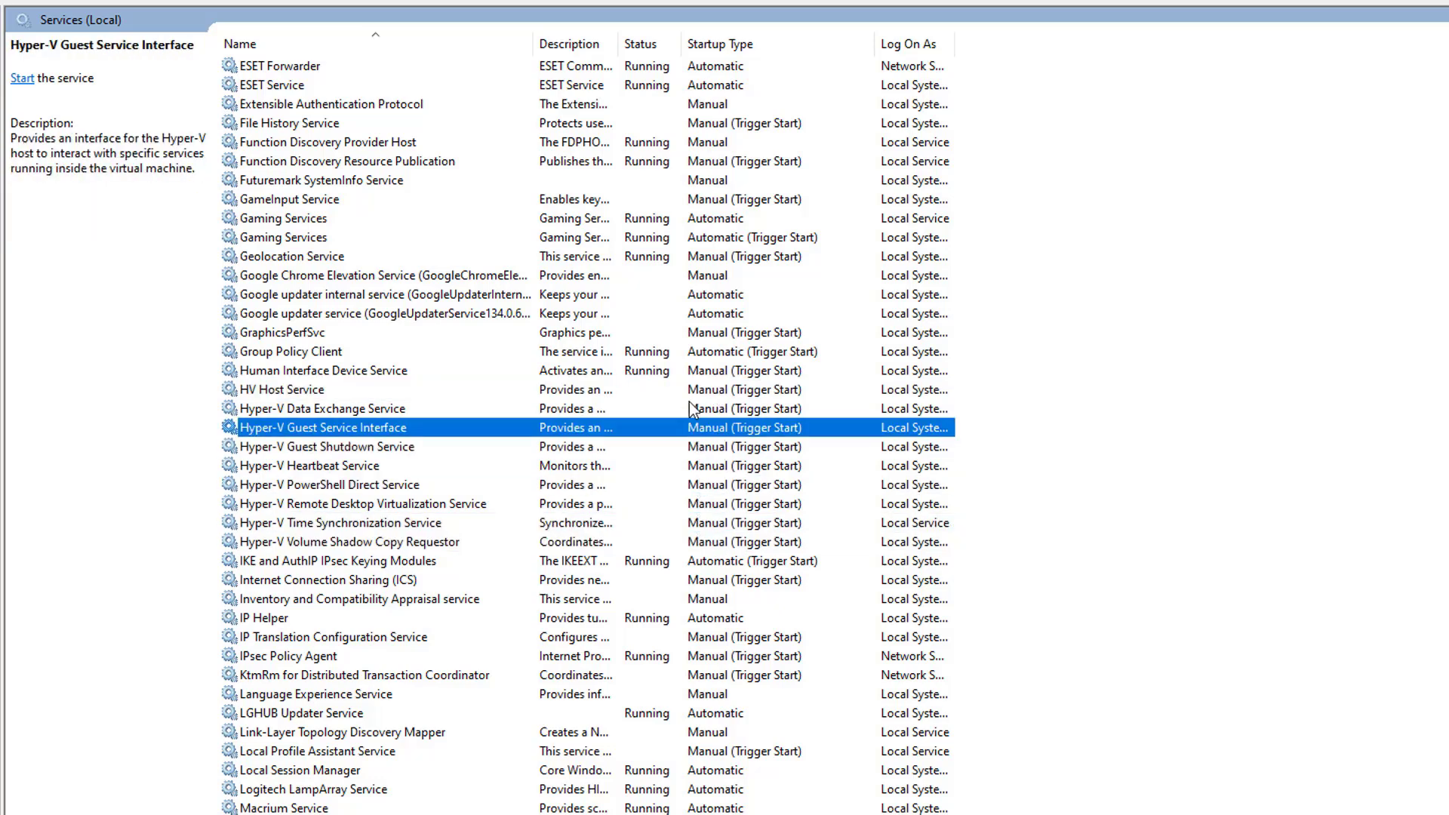
pyautogui.click(690, 391)
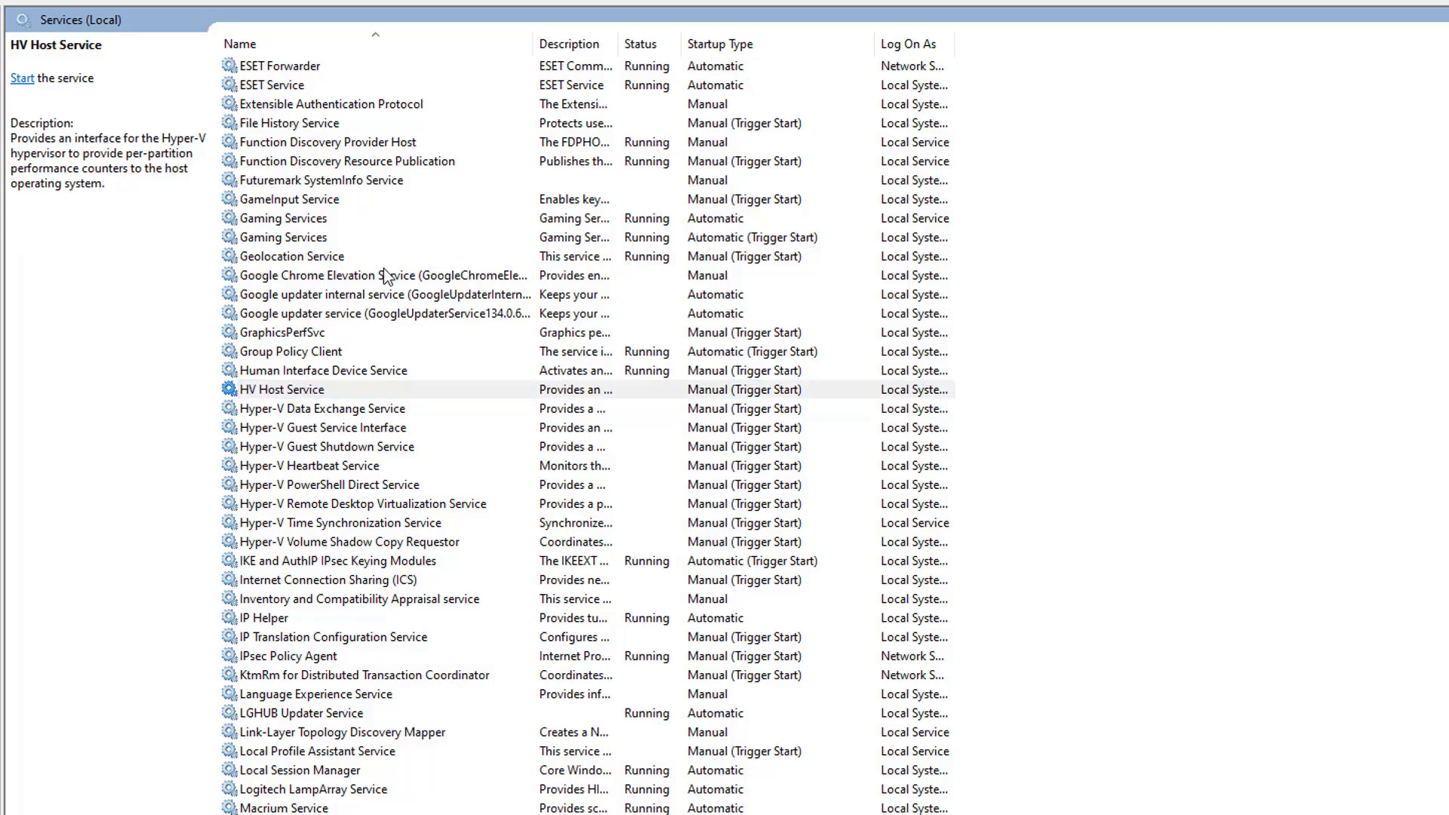
# - Stop Geolocation Service from its properties, leaving startup on Manual (Trigger Start)
pyautogui.click(327, 260)
pyautogui.doubleClick(327, 259)
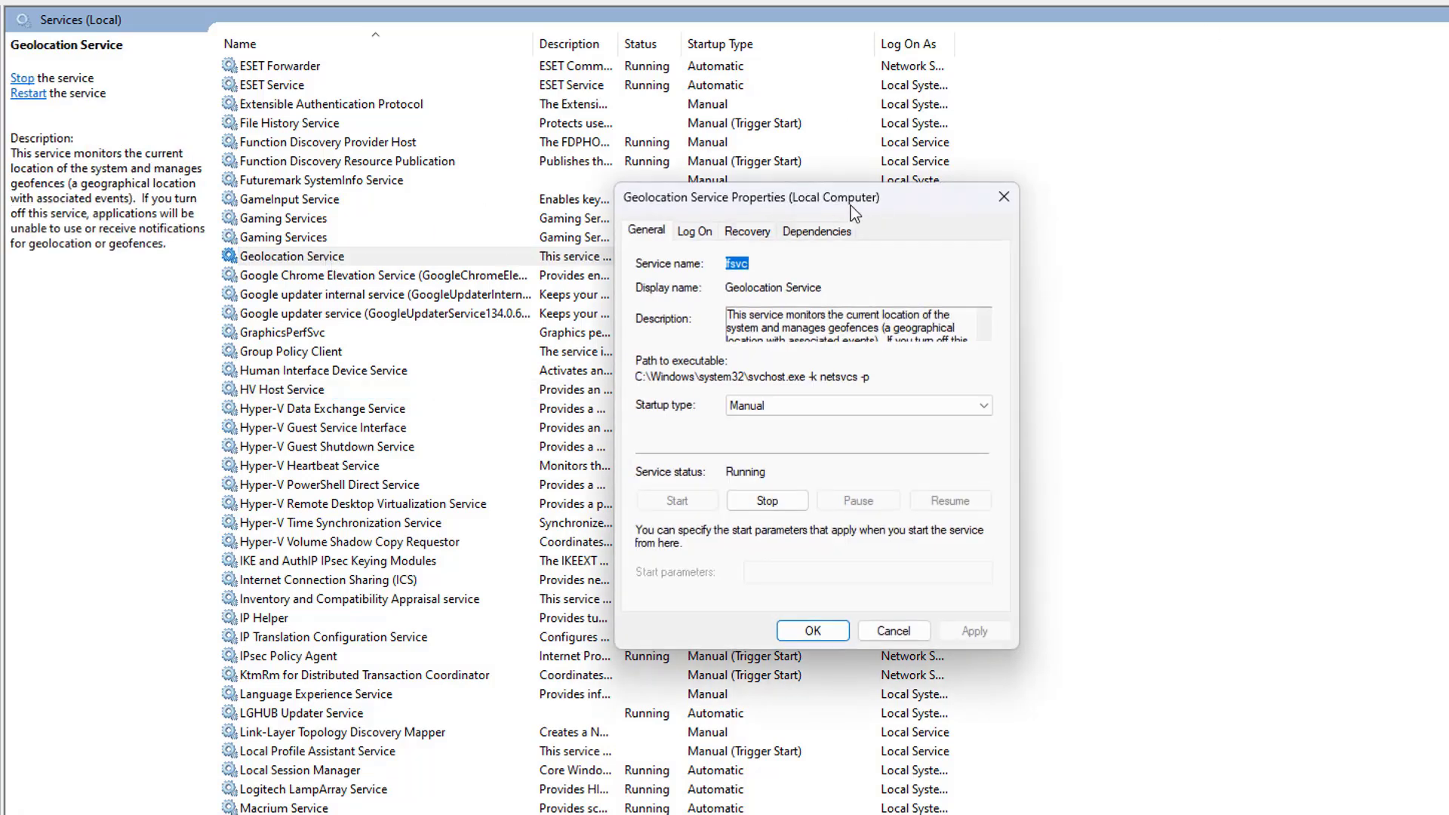
pyautogui.moveTo(828, 200); pyautogui.dragTo(669, 154)
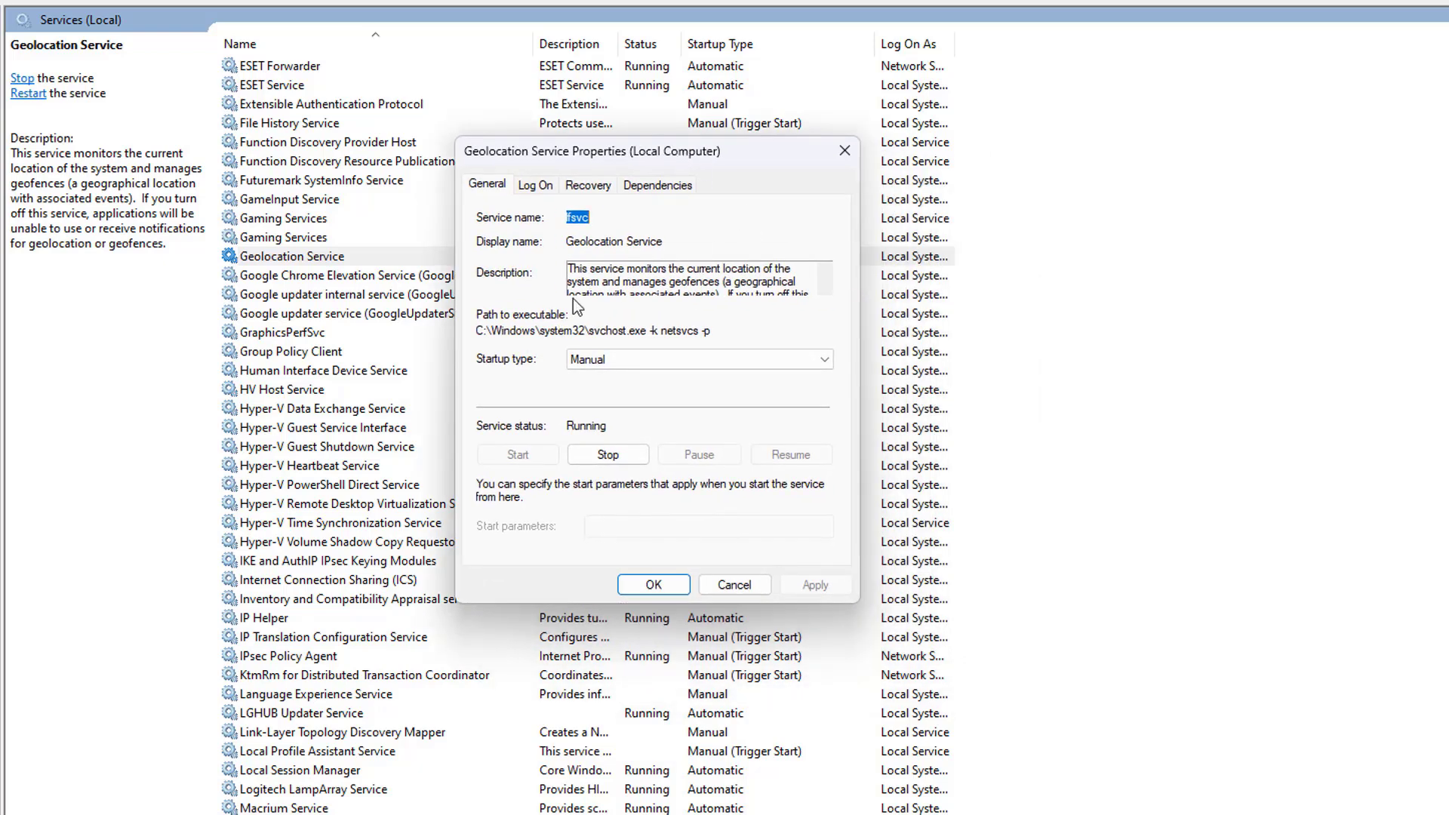
pyautogui.click(608, 454)
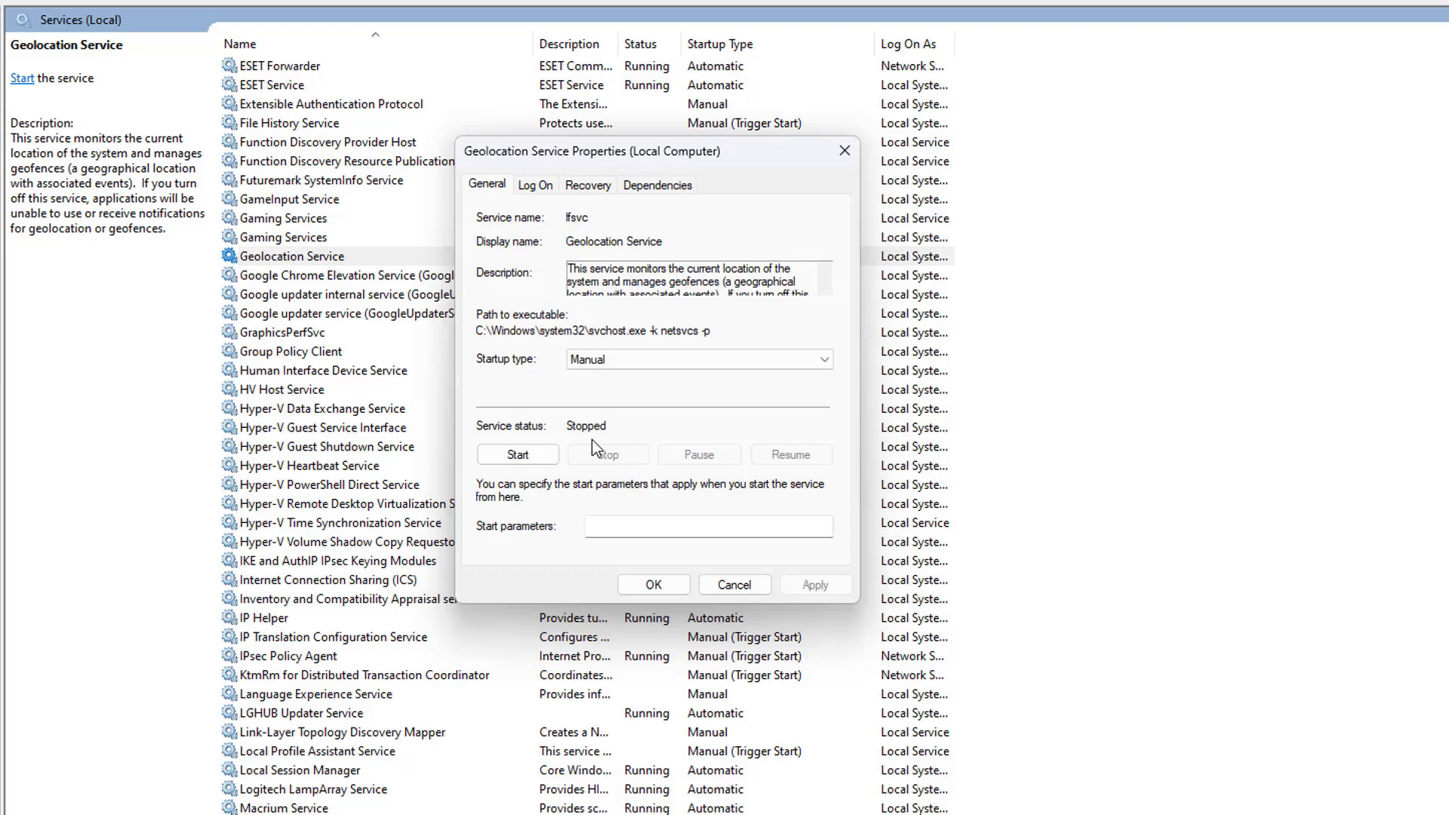
pyautogui.click(654, 585)
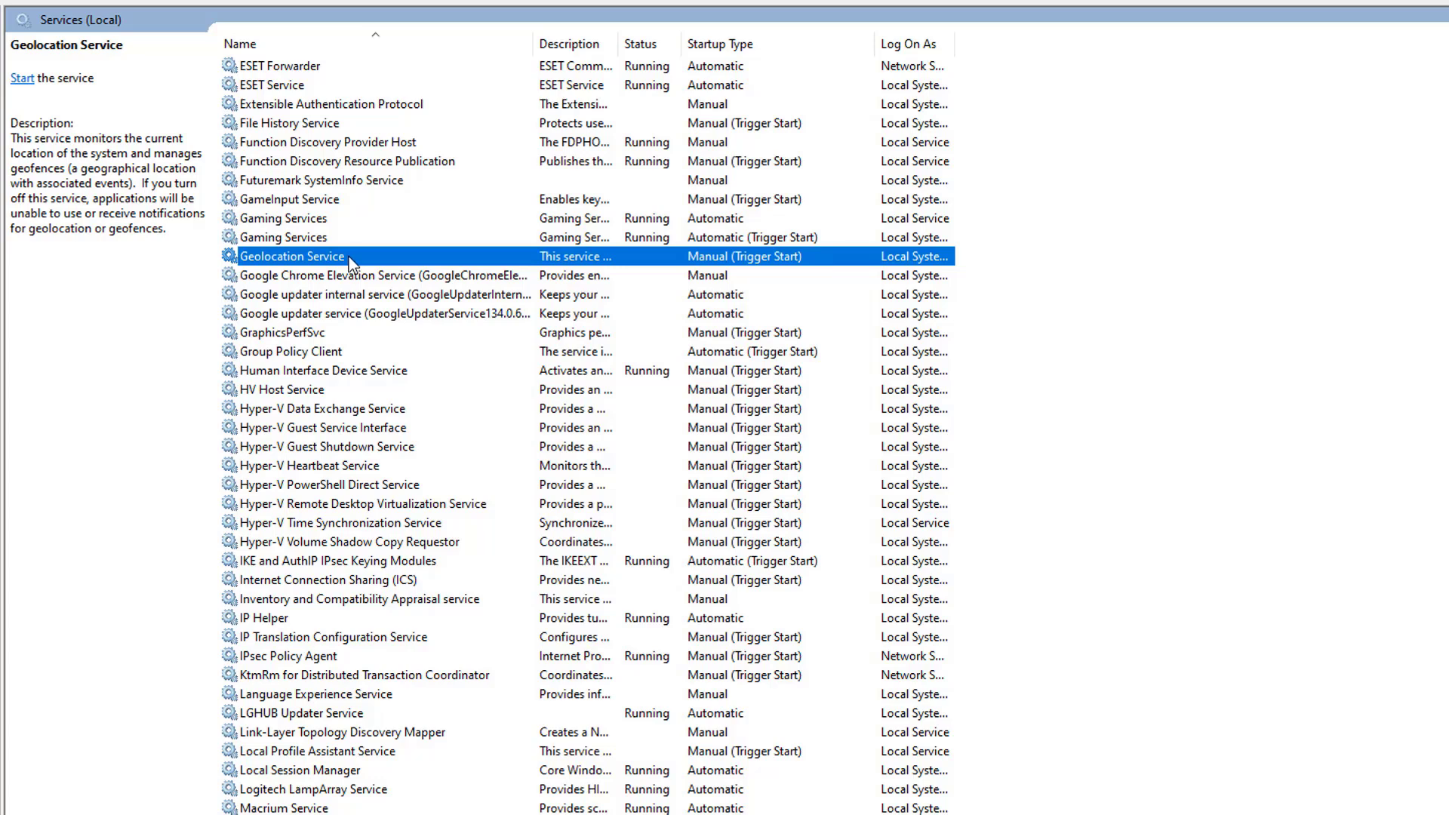
# - Stop the first Gaming Services entry from its properties
pyautogui.click(312, 219)
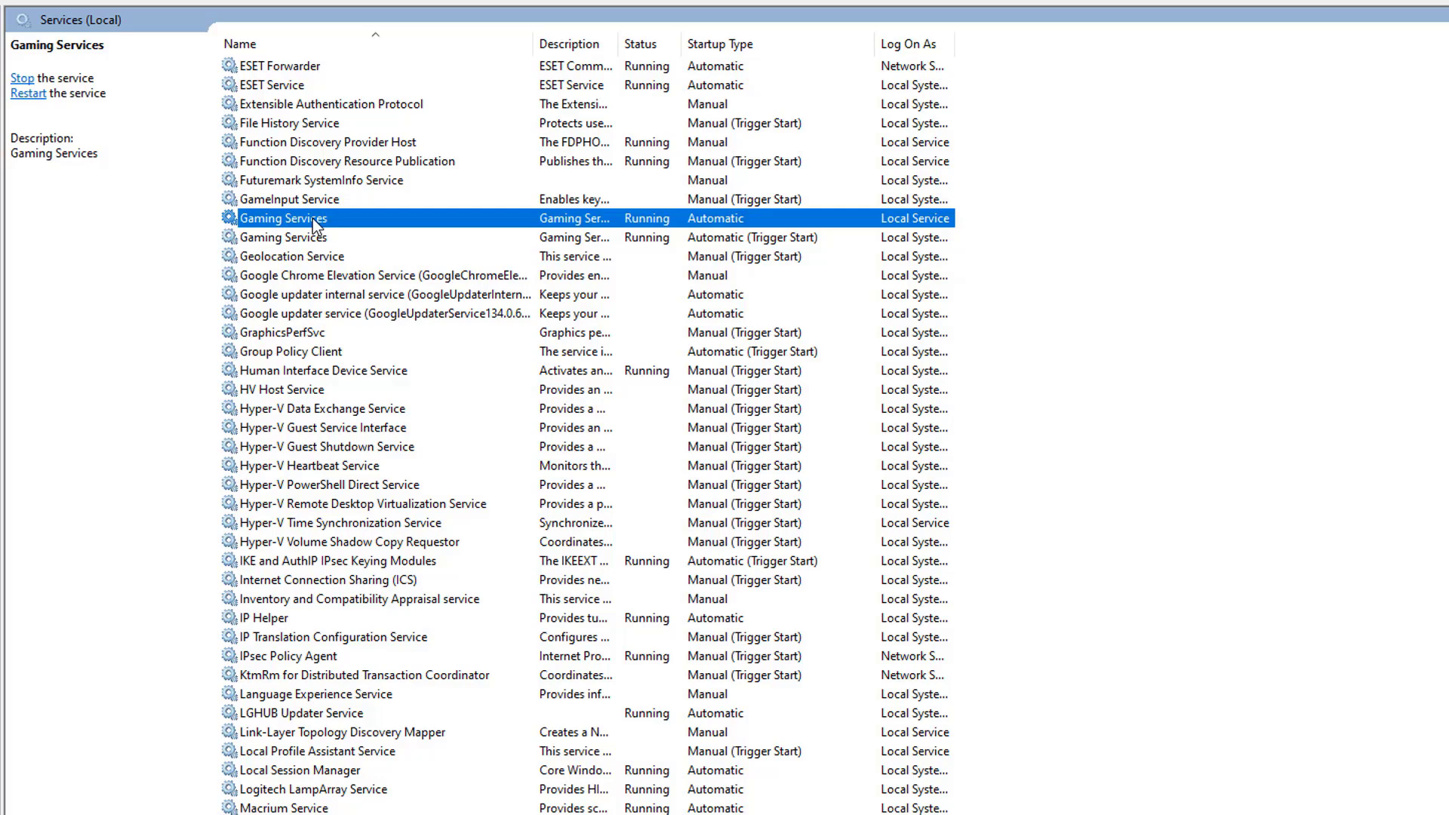
pyautogui.rightClick(314, 219)
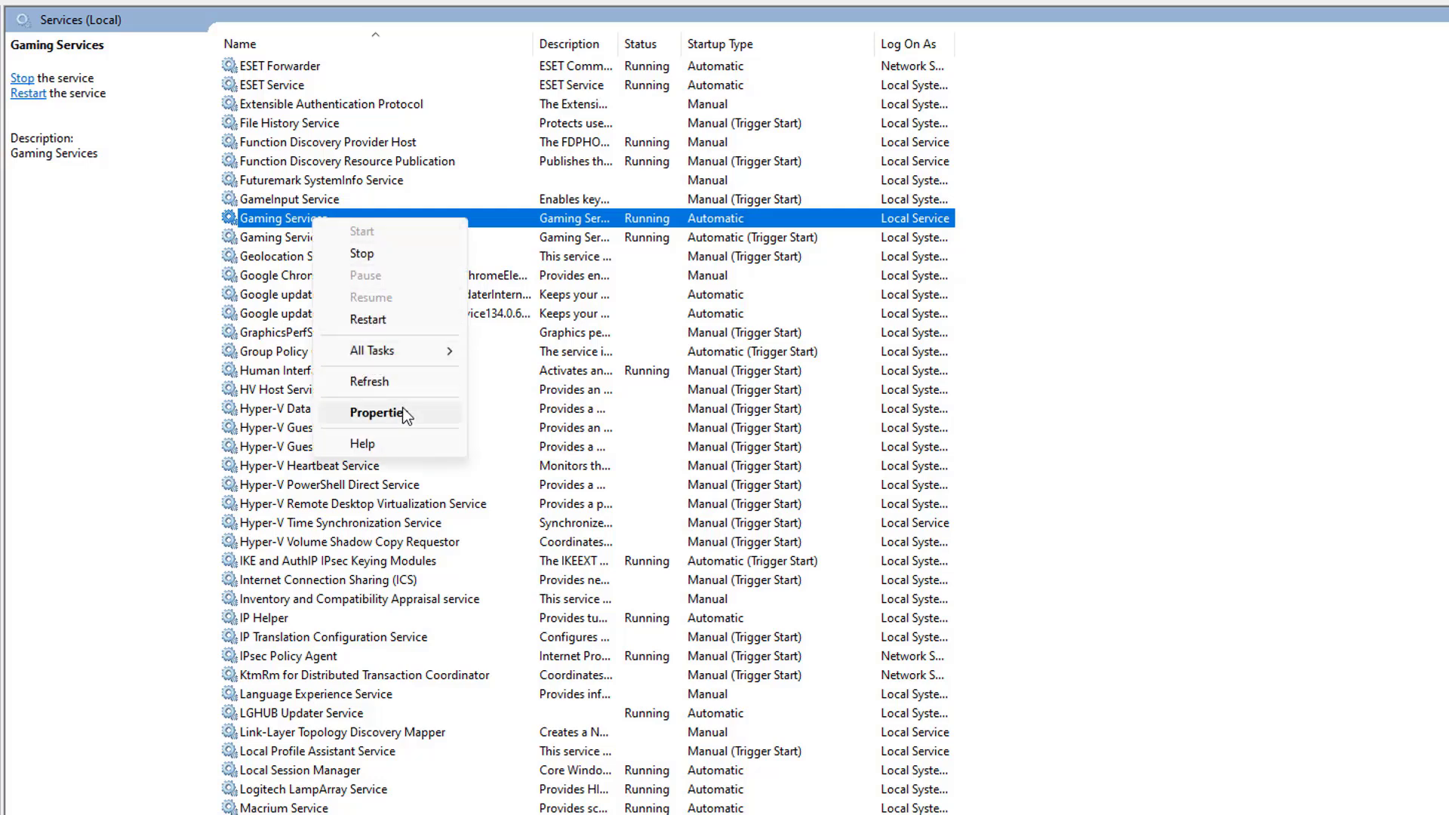
pyautogui.click(377, 413)
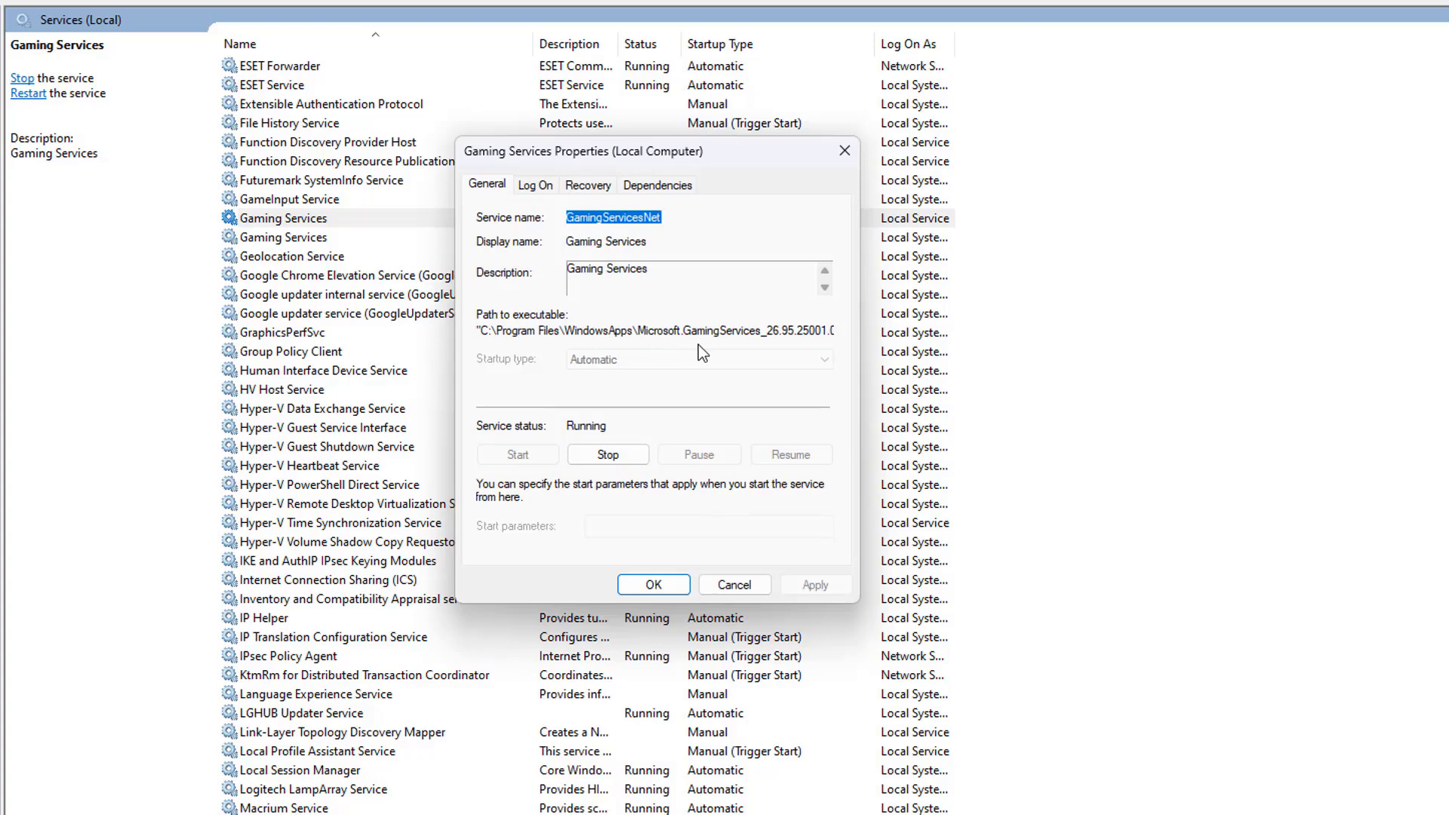
pyautogui.click(745, 588)
pyautogui.click(293, 220)
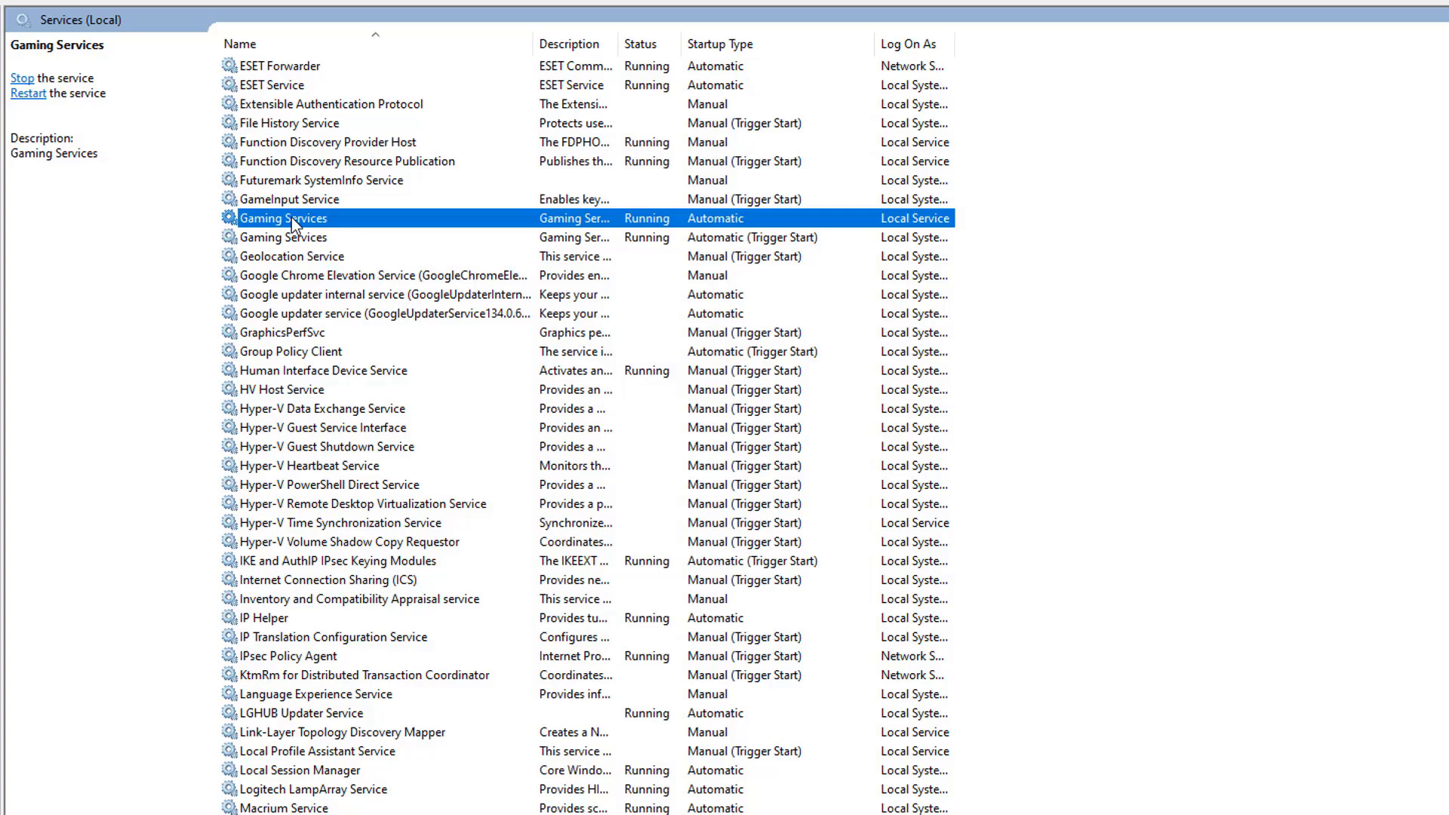
pyautogui.doubleClick(292, 221)
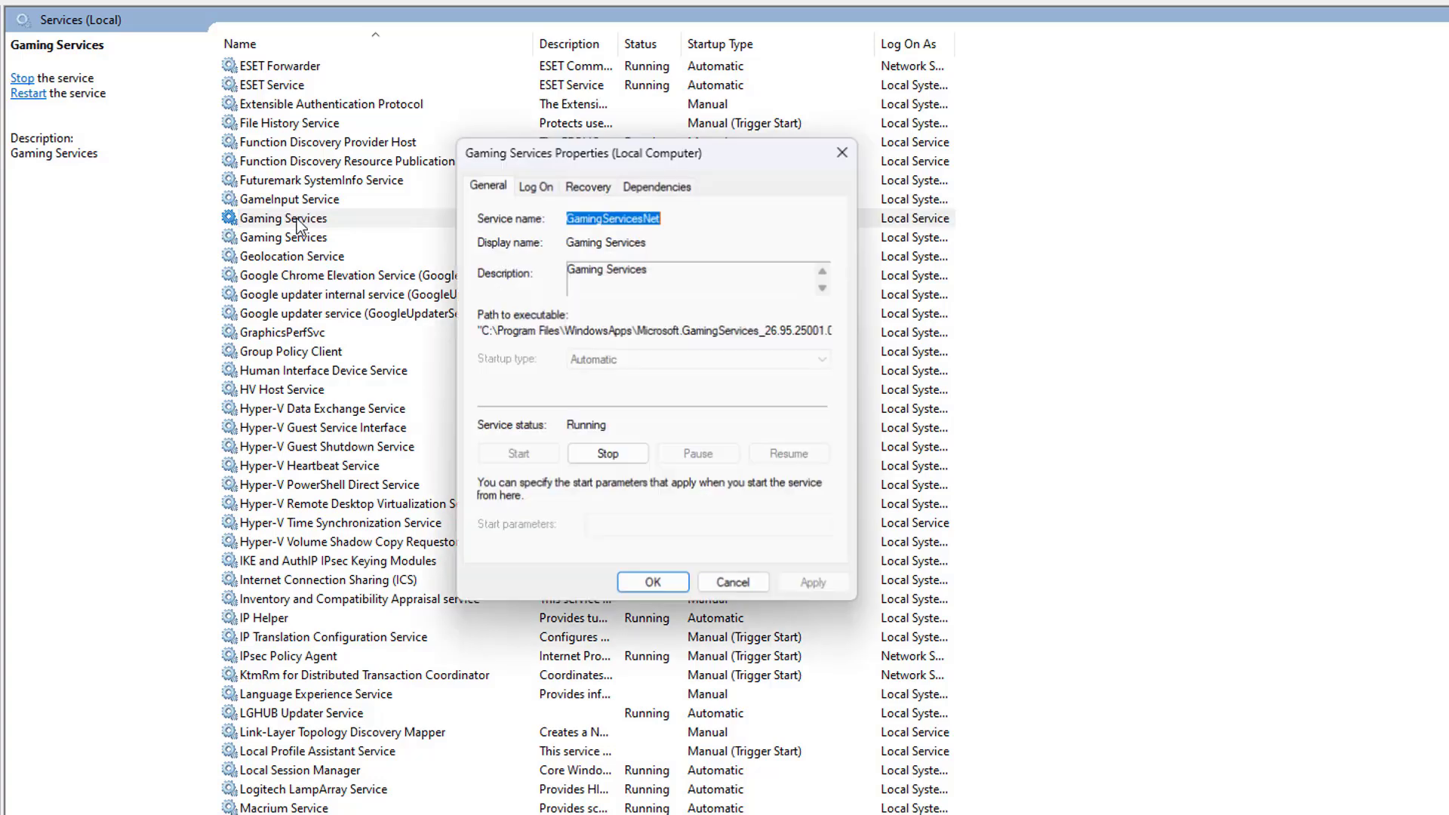
pyautogui.click(596, 457)
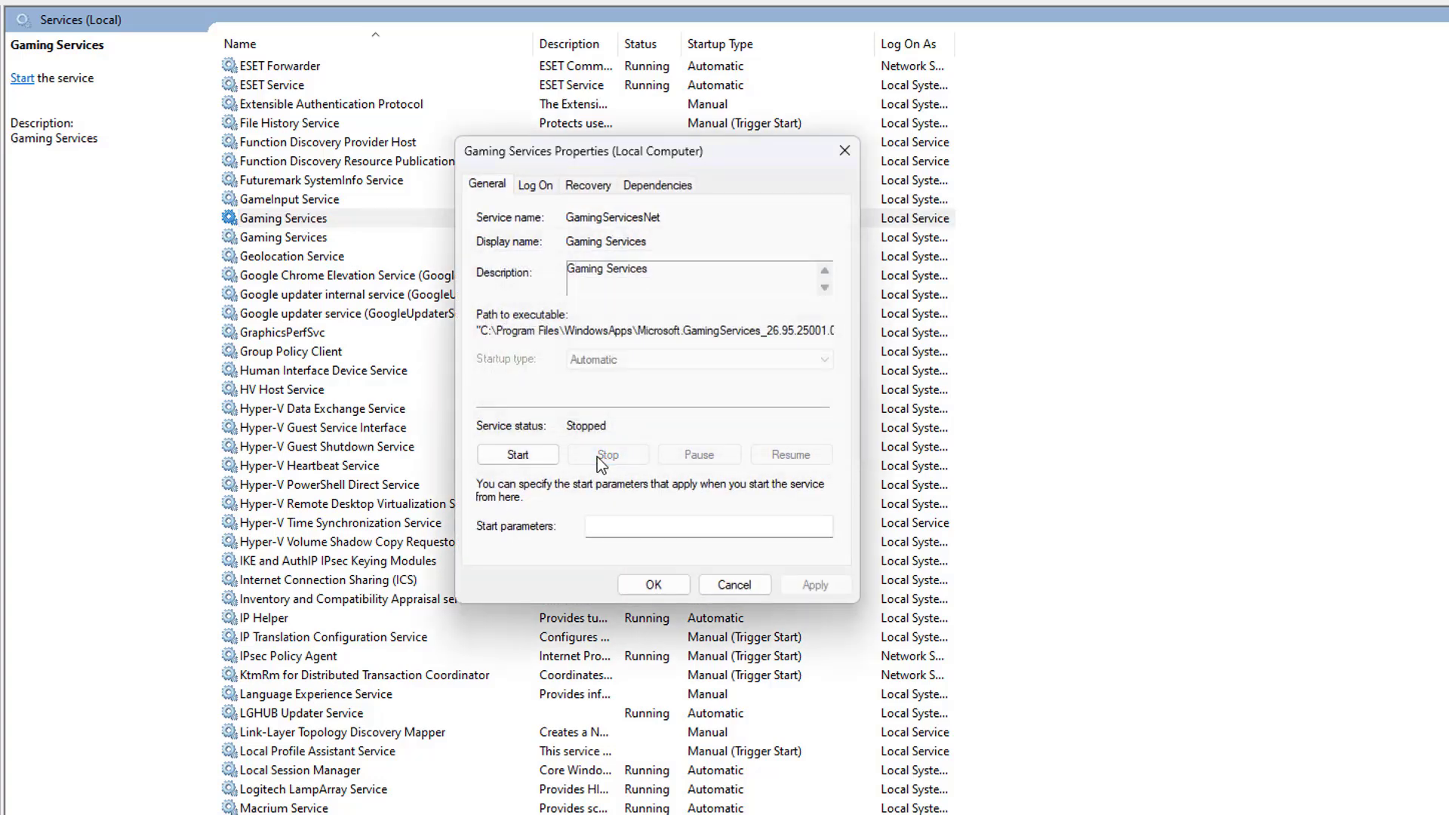
pyautogui.click(651, 584)
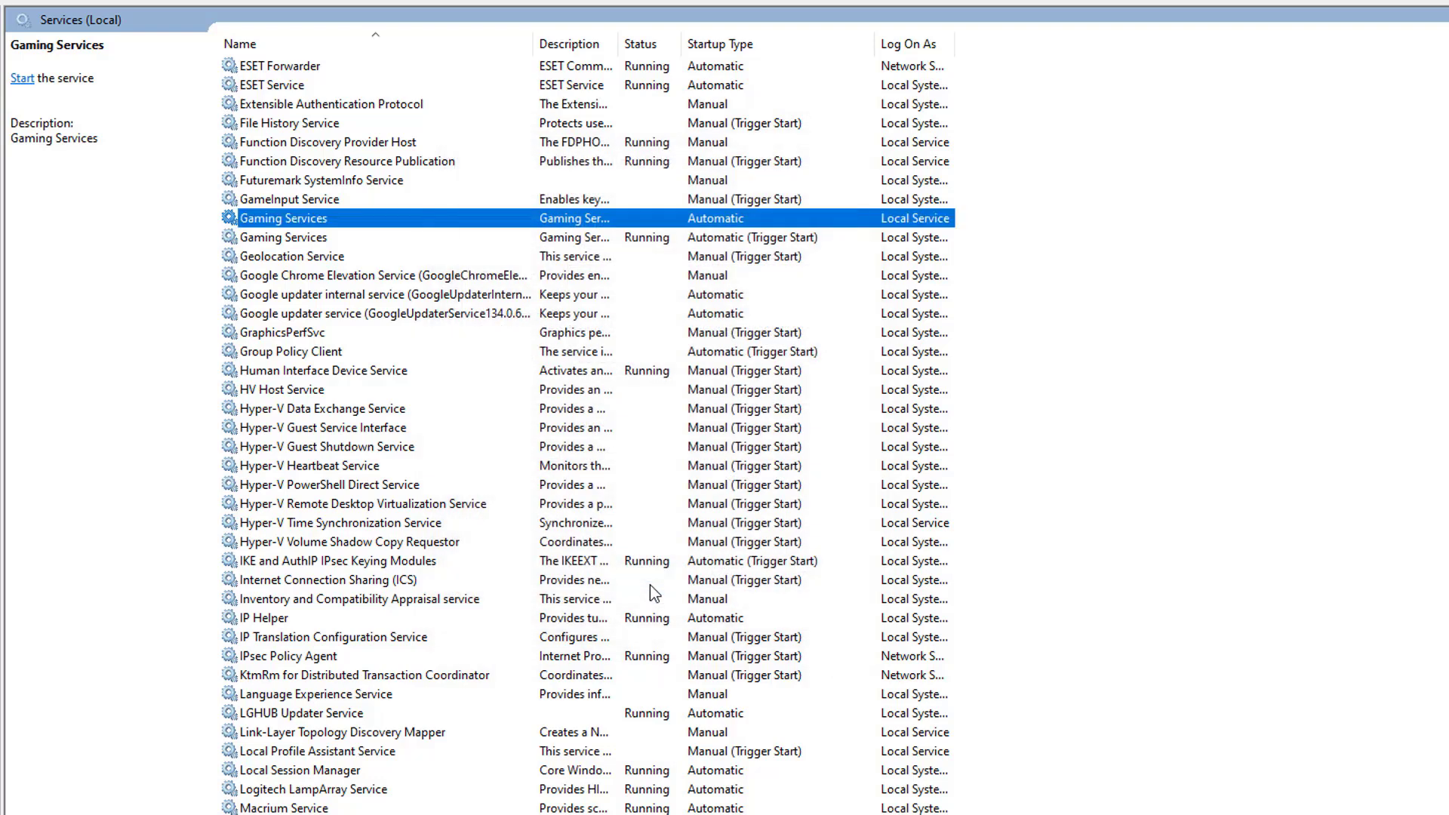
# - Stop the second, still running Gaming Services entry
pyautogui.click(328, 237)
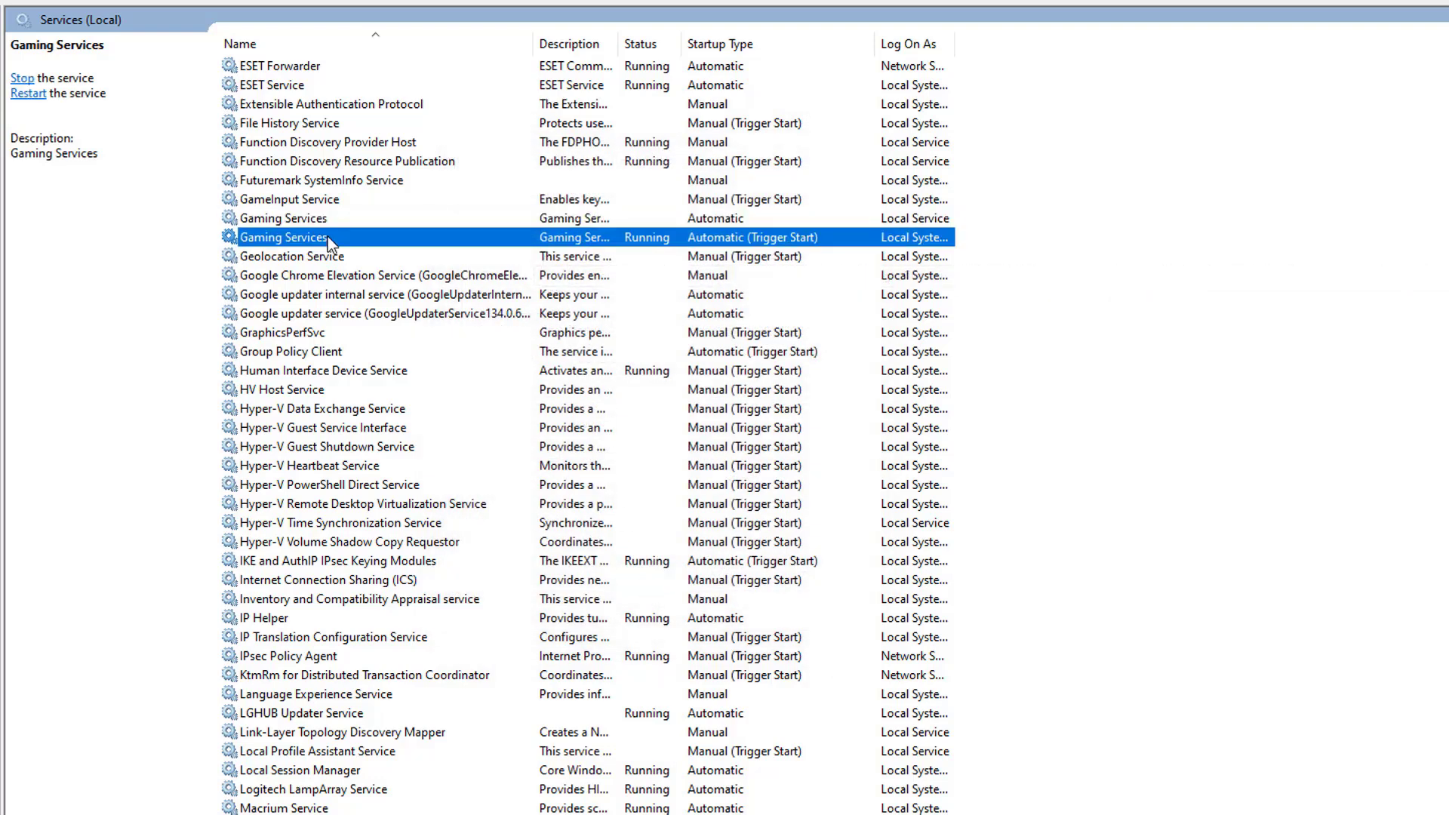
pyautogui.doubleClick(327, 237)
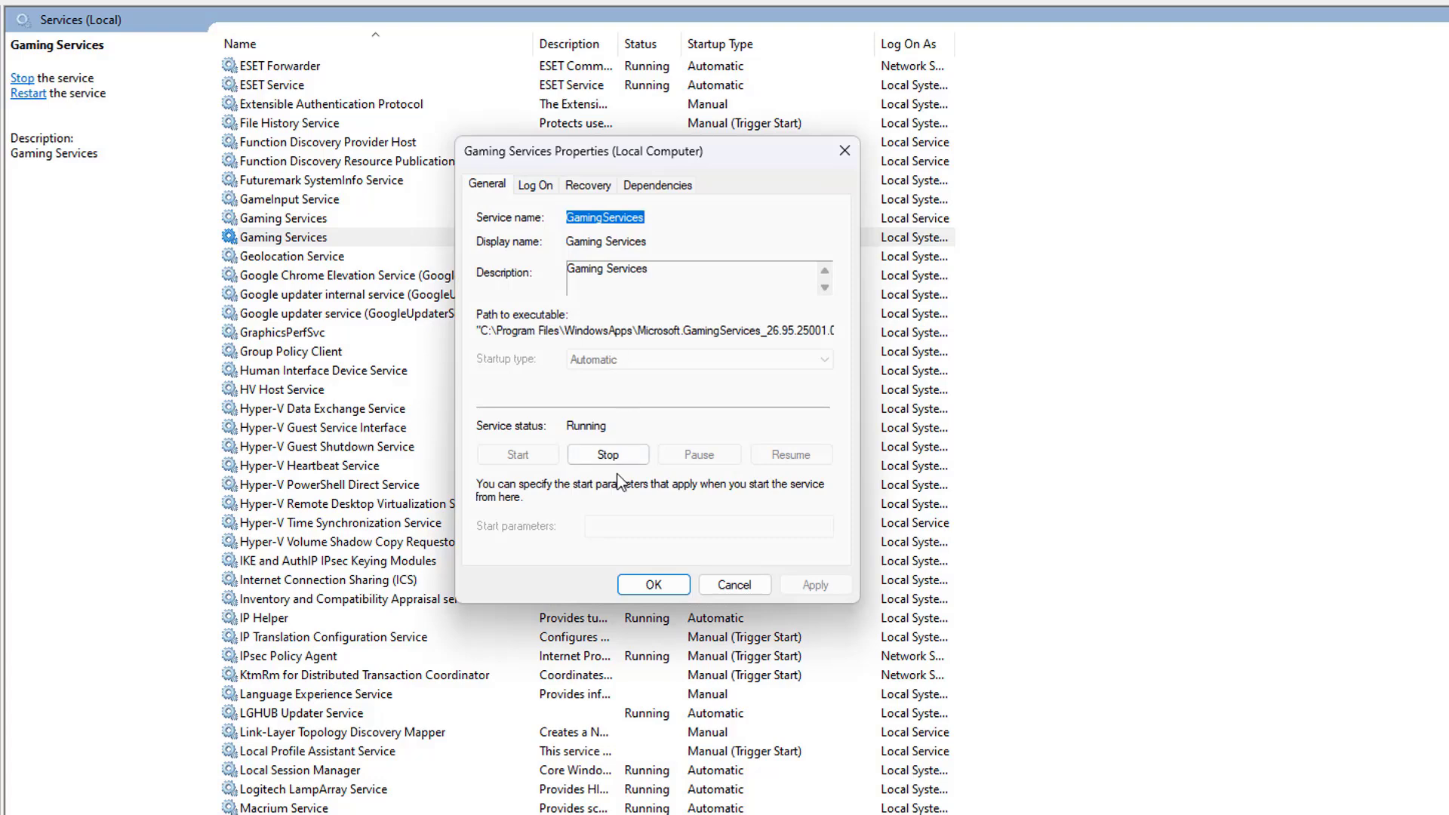
pyautogui.click(615, 455)
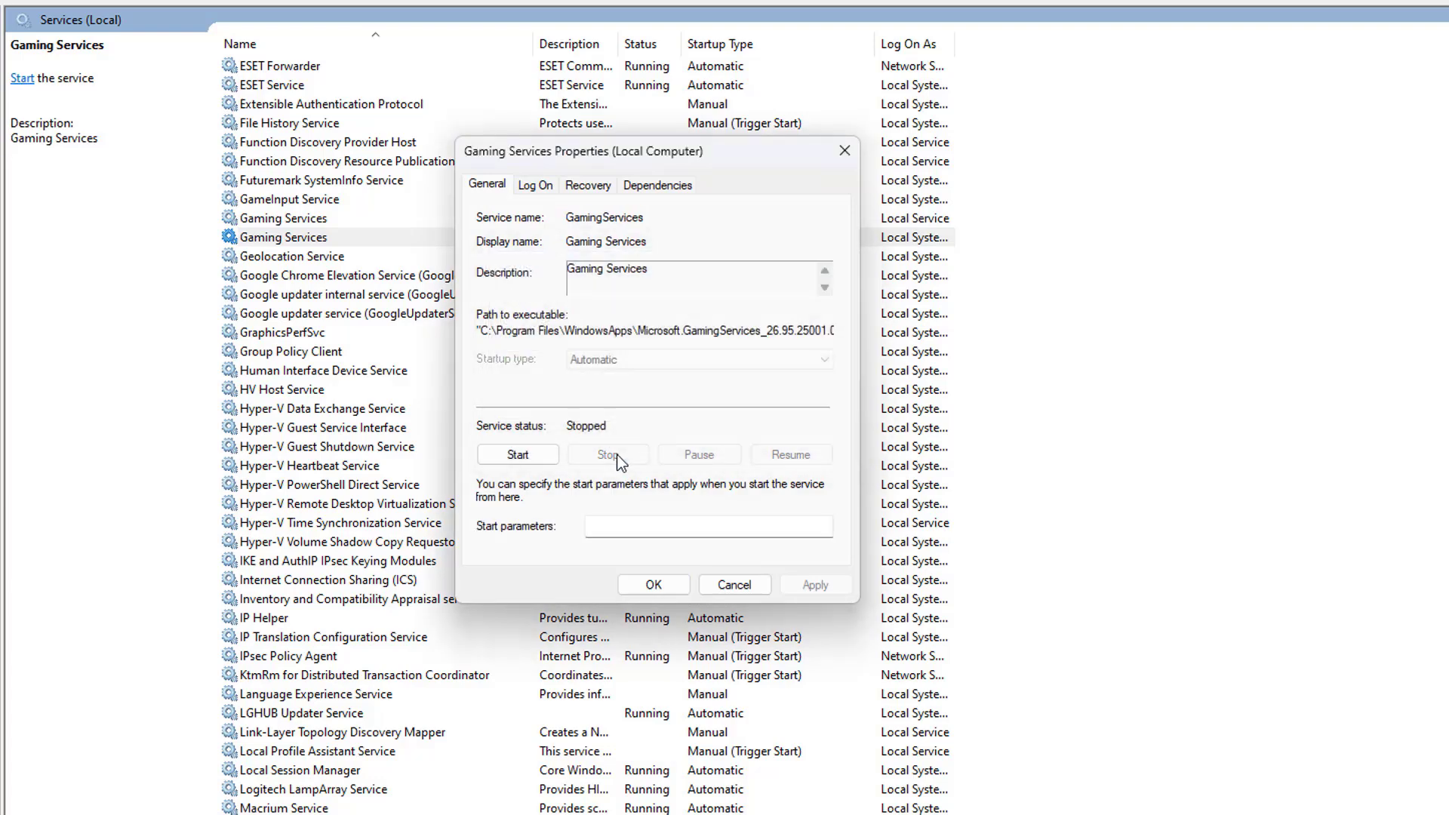
pyautogui.click(658, 587)
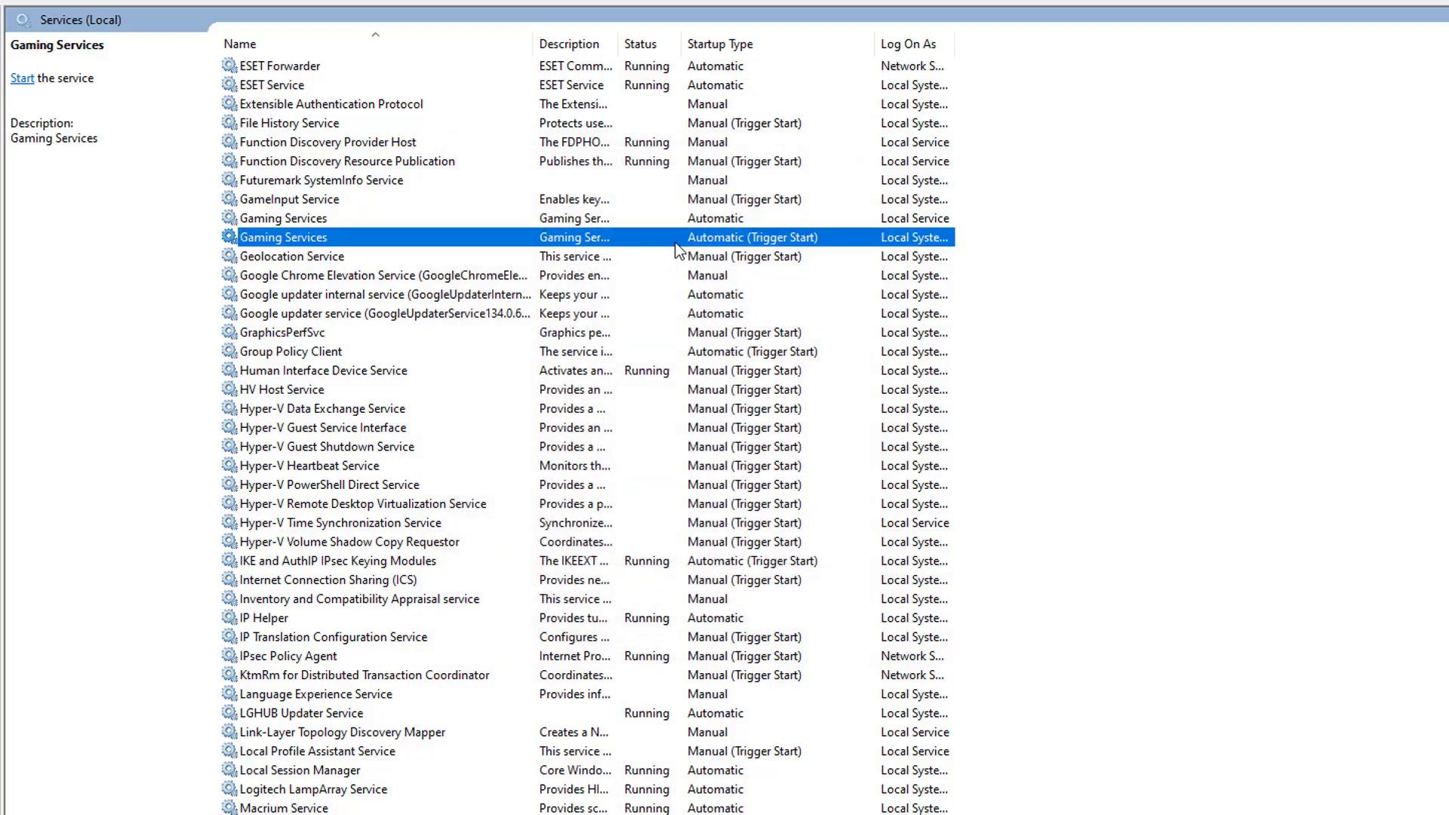
# - Reopen the first Gaming Services entry to verify it is stopped
pyautogui.doubleClick(675, 219)
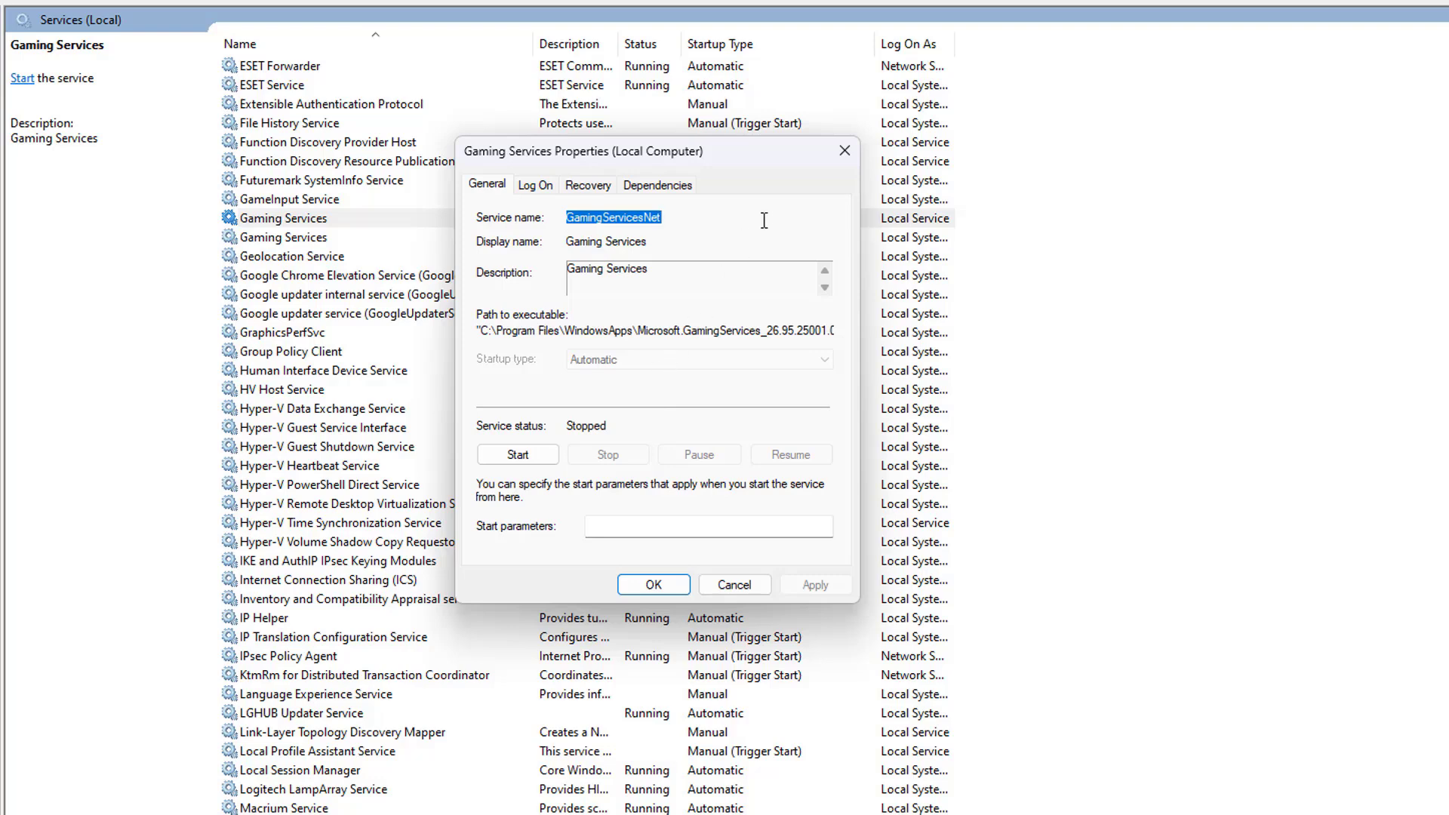
pyautogui.moveTo(709, 332); pyautogui.dragTo(855, 338)
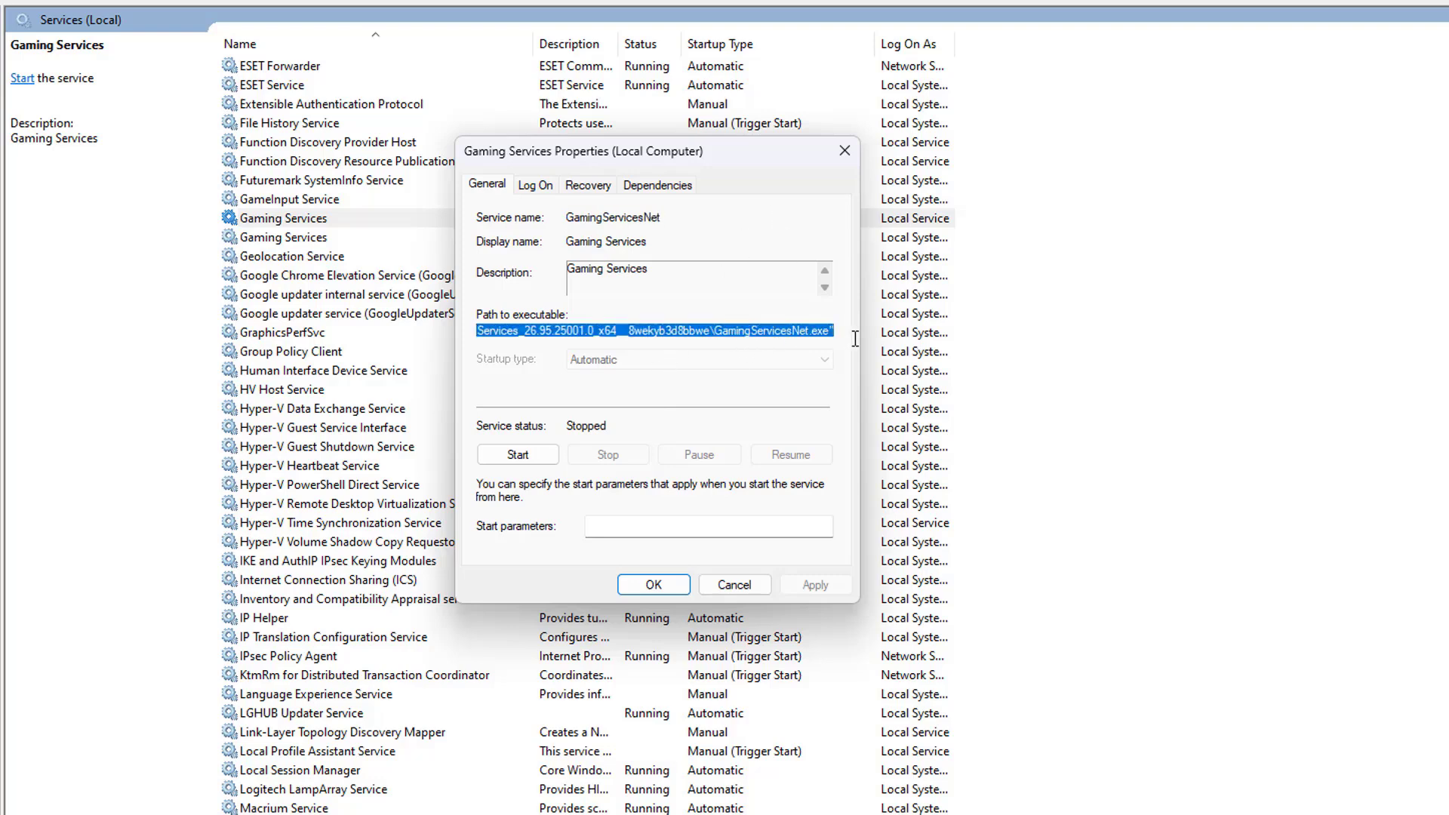
pyautogui.click(847, 152)
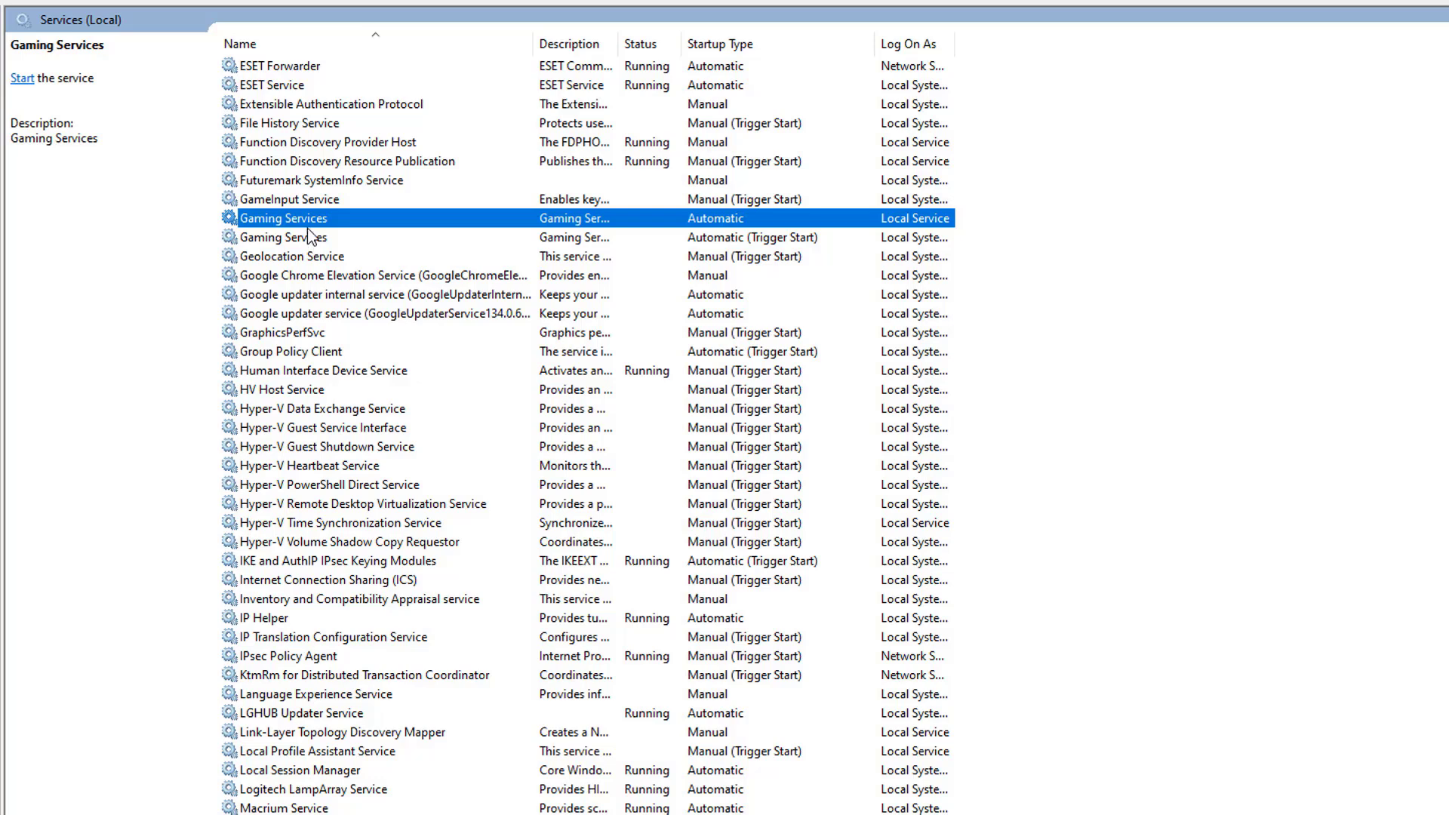
# - Scroll up to Macrium Service and stop it
pyautogui.scroll(3, 317, 240)
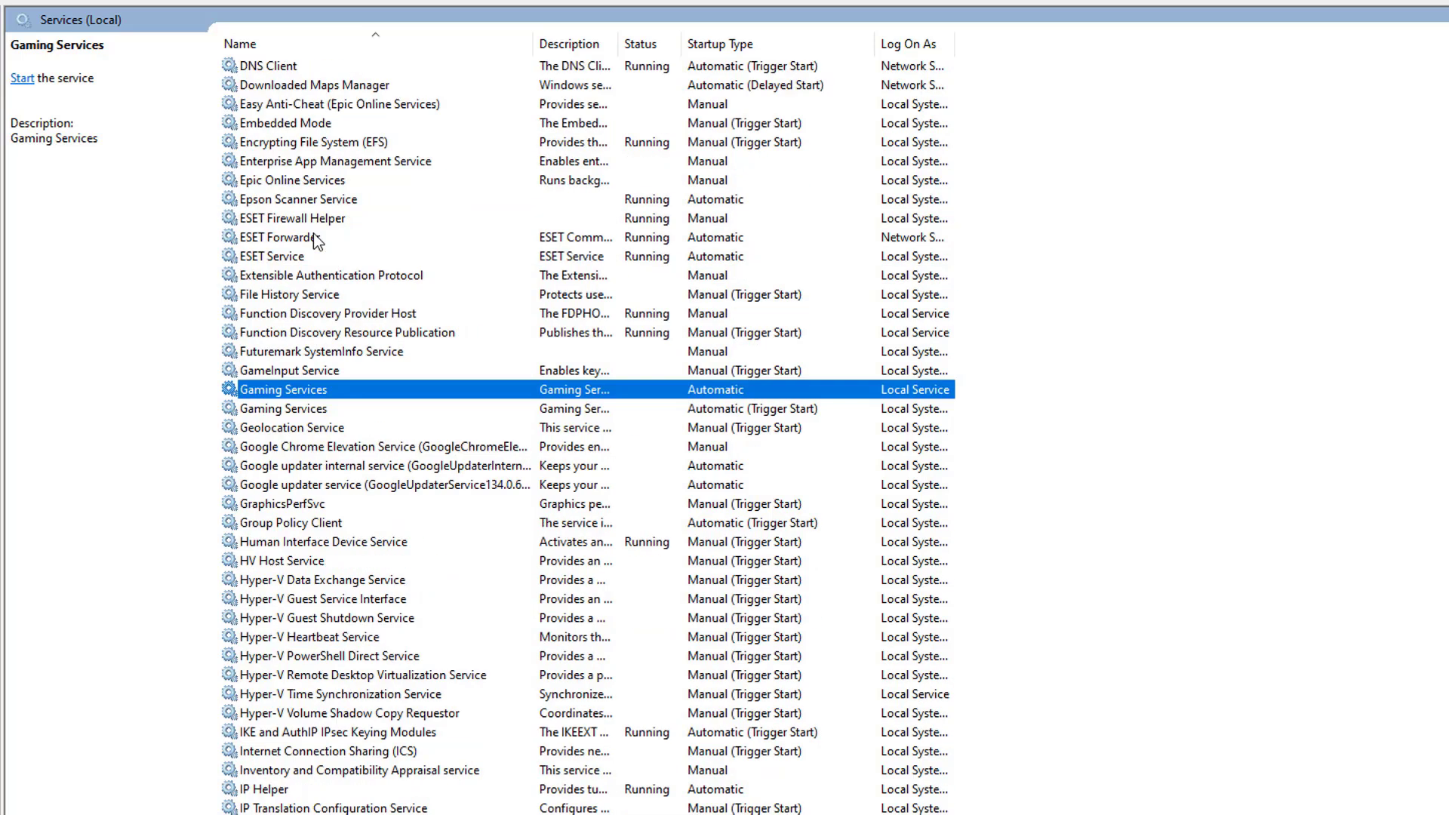
pyautogui.click(324, 295)
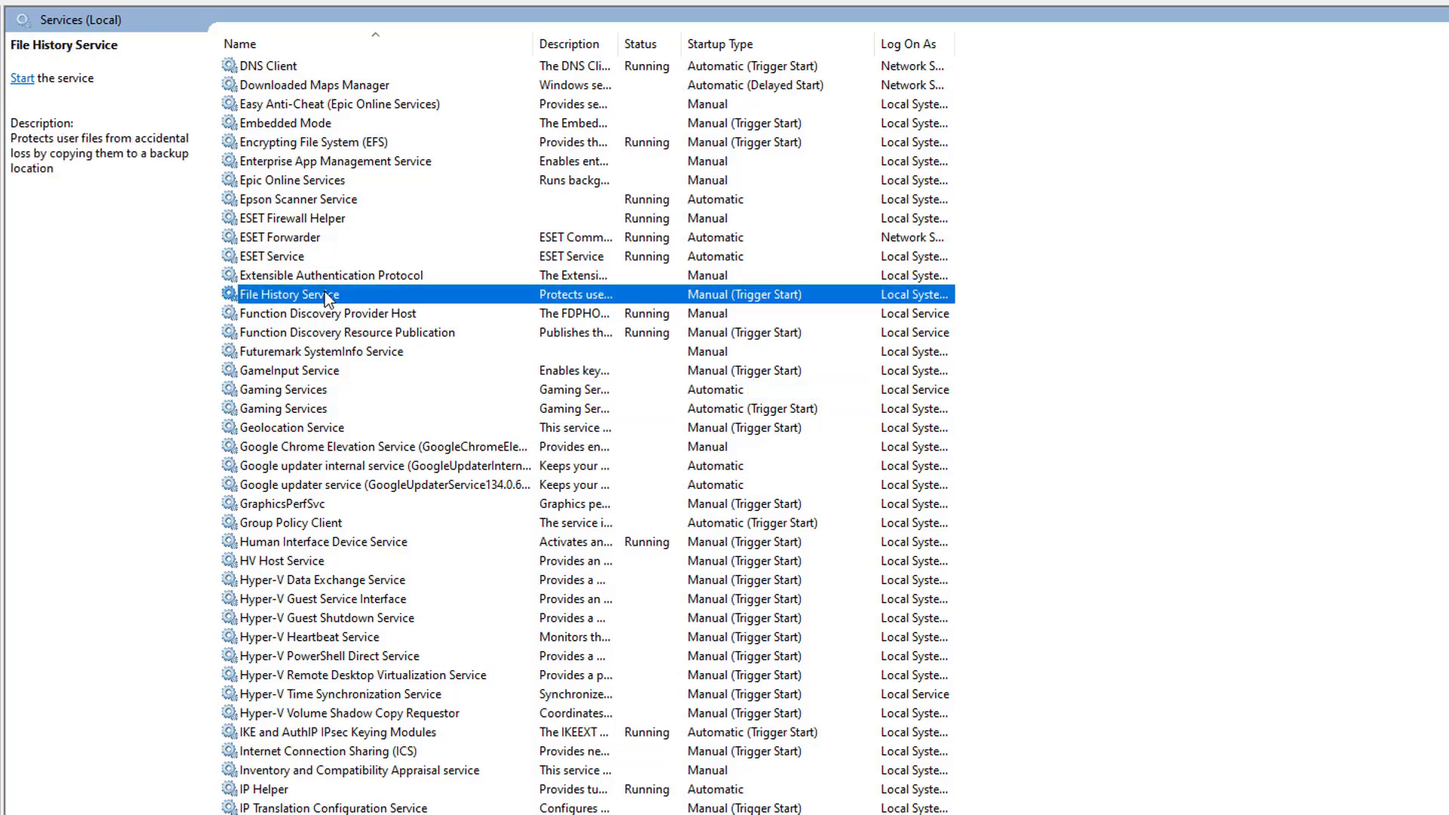
pyautogui.click(323, 201)
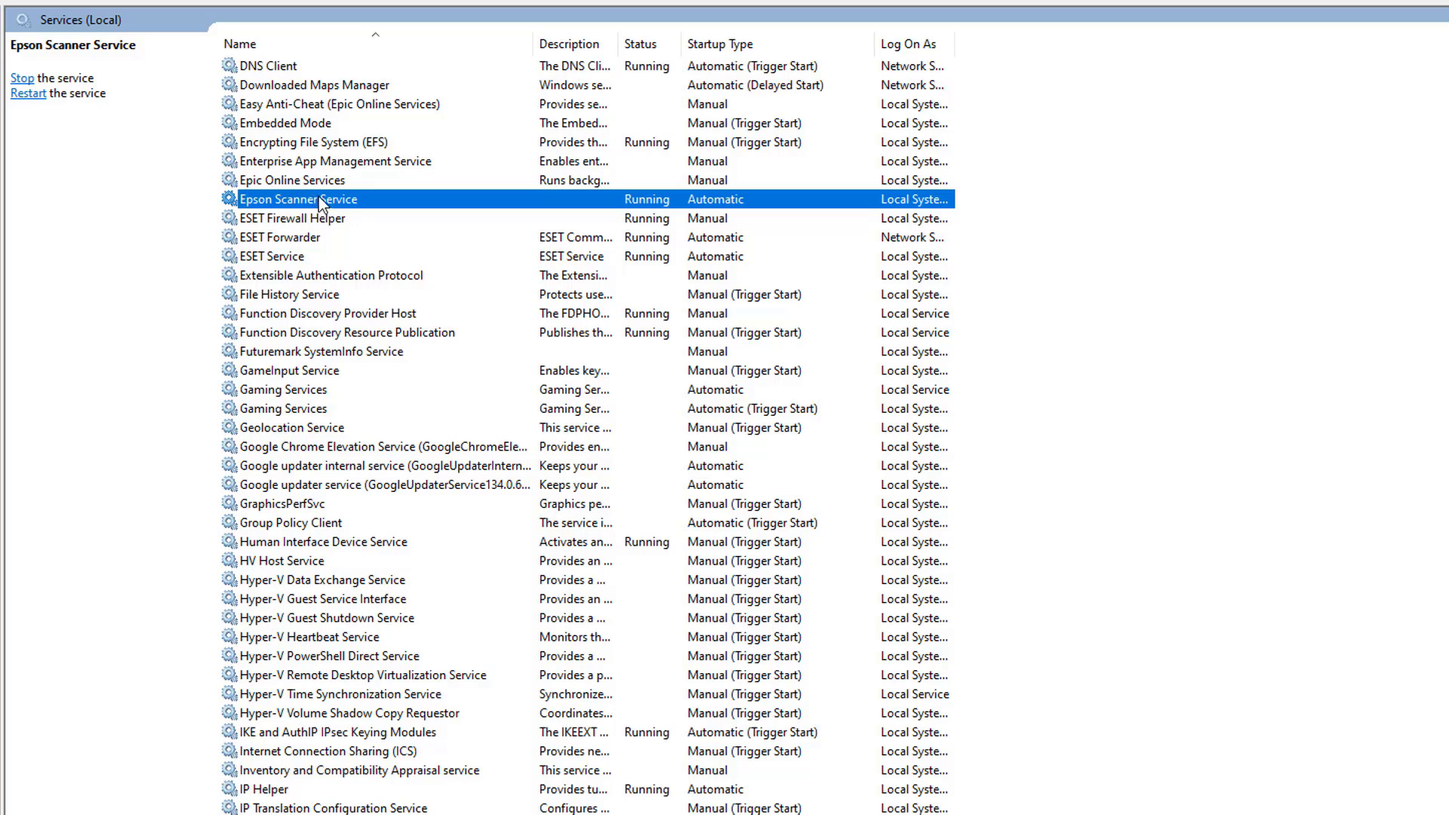
pyautogui.scroll(1, 319, 197)
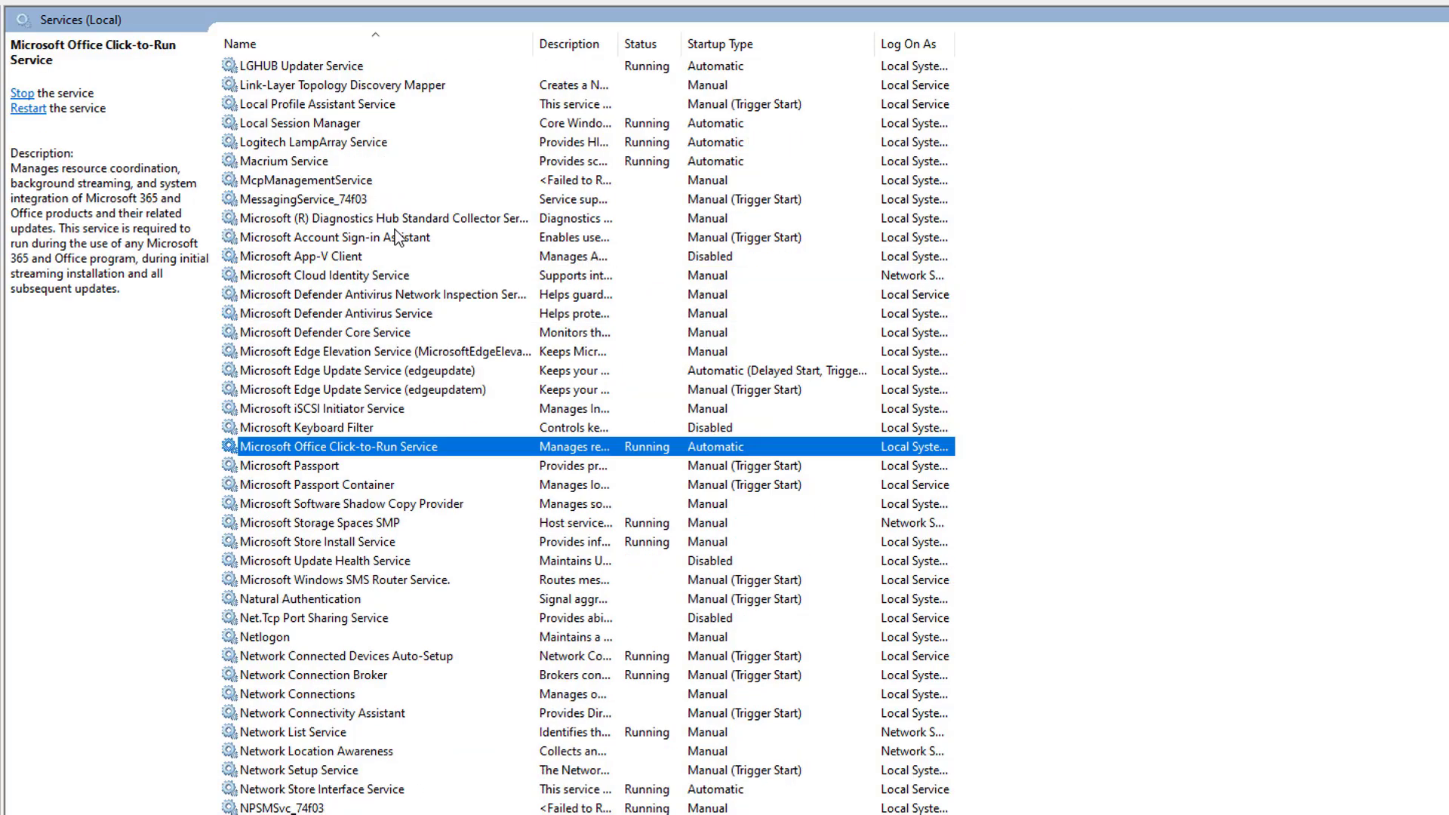
pyautogui.click(302, 163)
pyautogui.rightClick(308, 163)
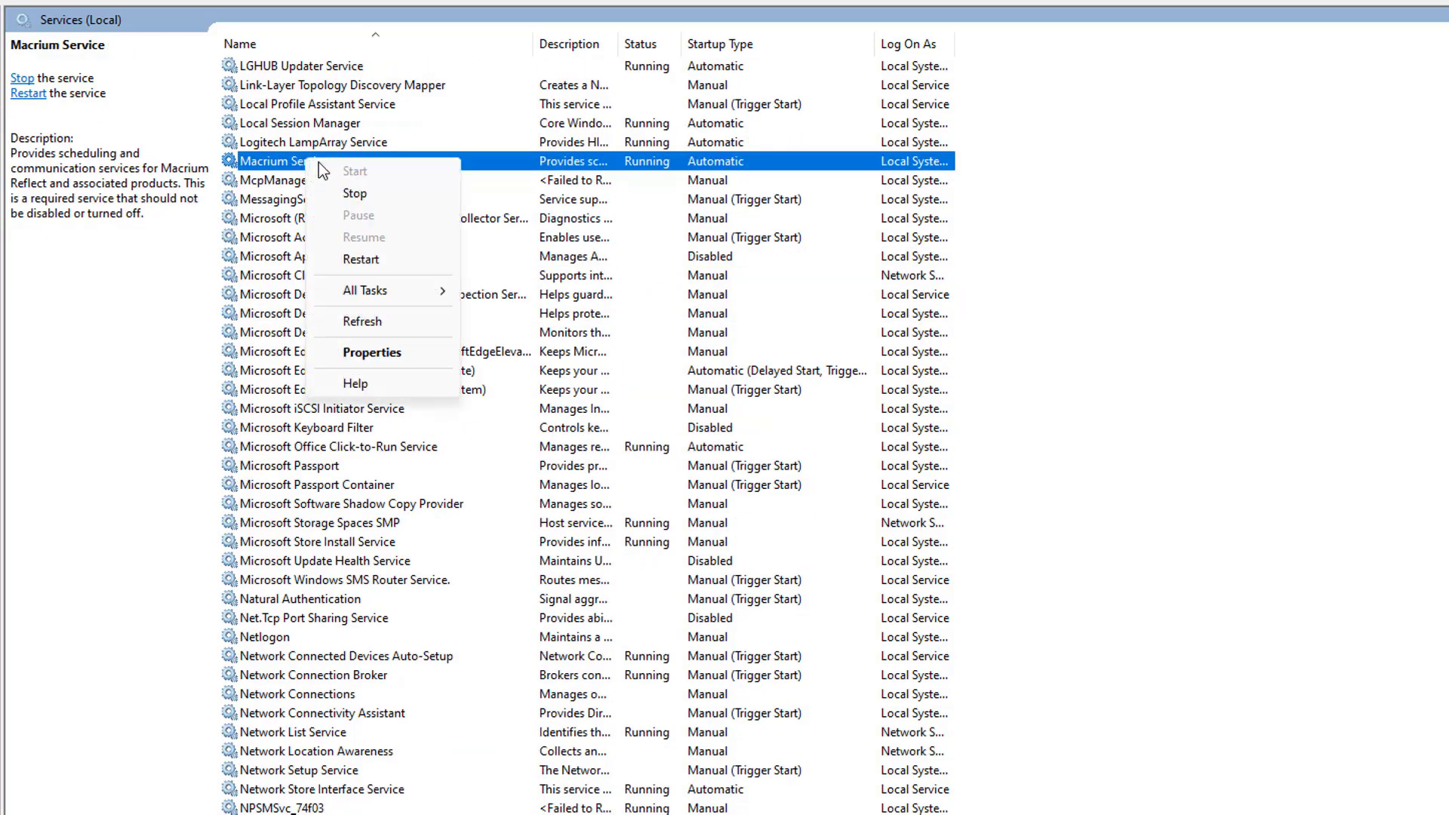
pyautogui.click(343, 188)
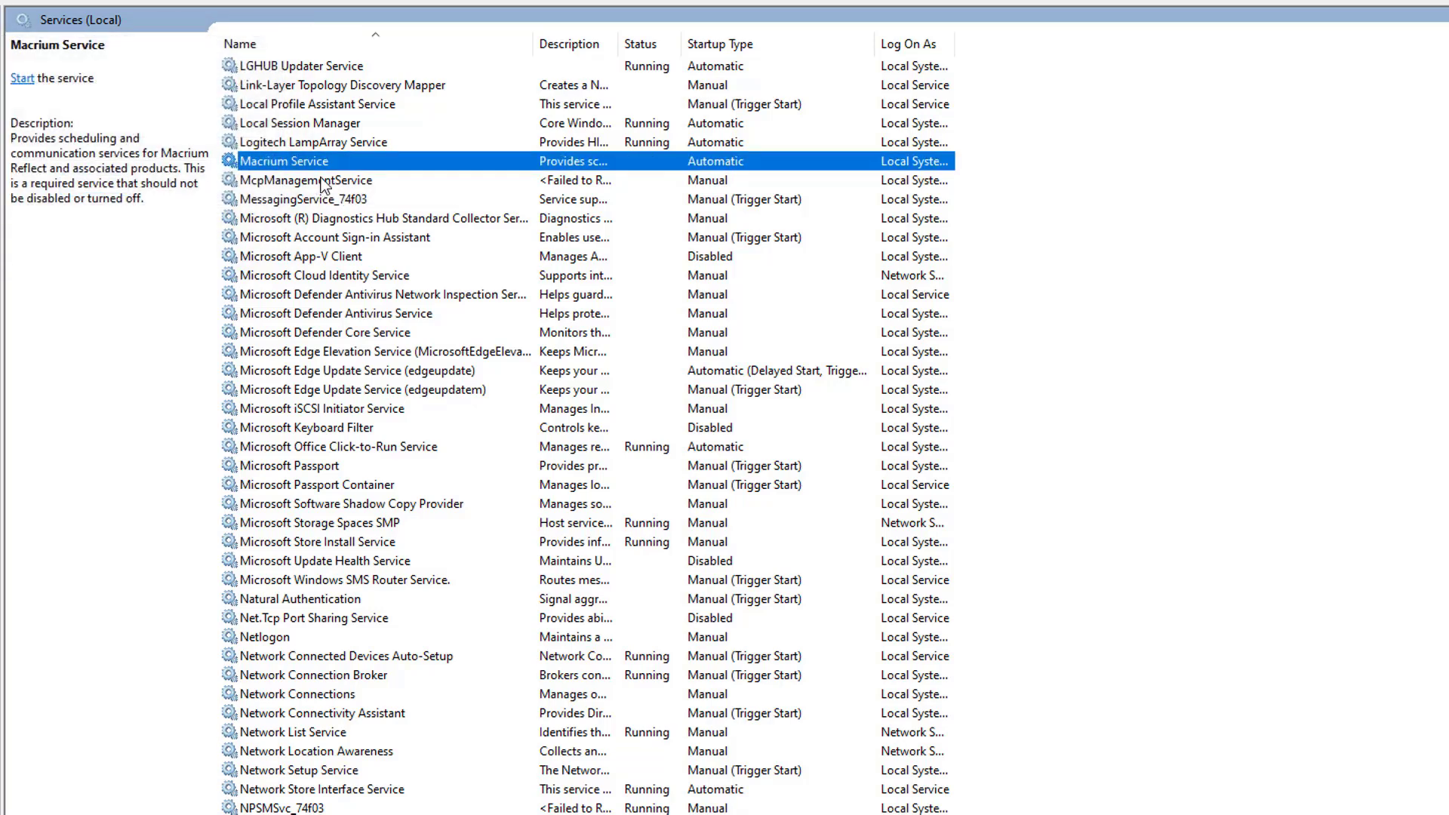
# - Change Macrium Service's startup type to Manual
pyautogui.rightClick(348, 164)
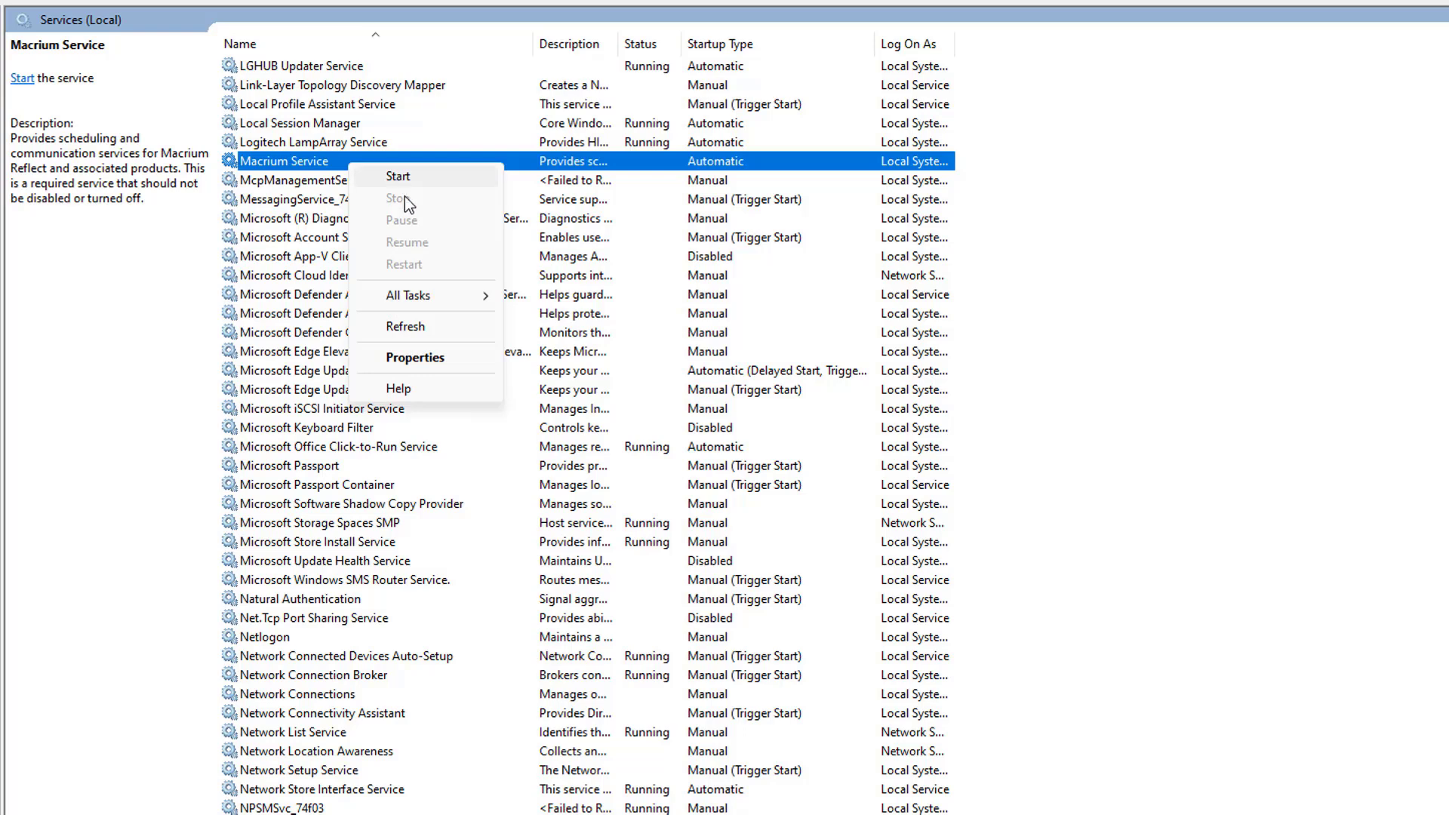
pyautogui.click(430, 360)
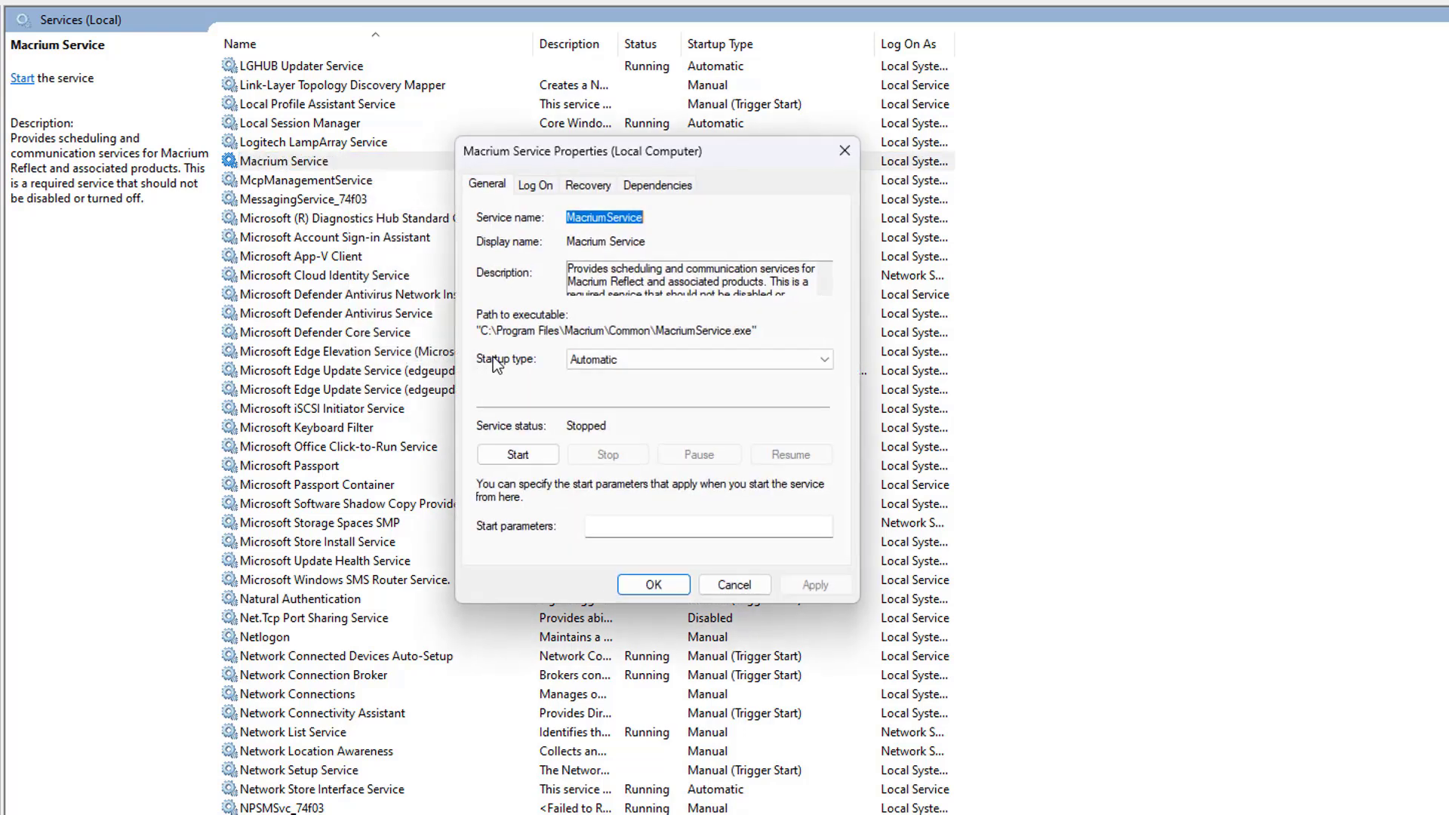
pyautogui.click(644, 361)
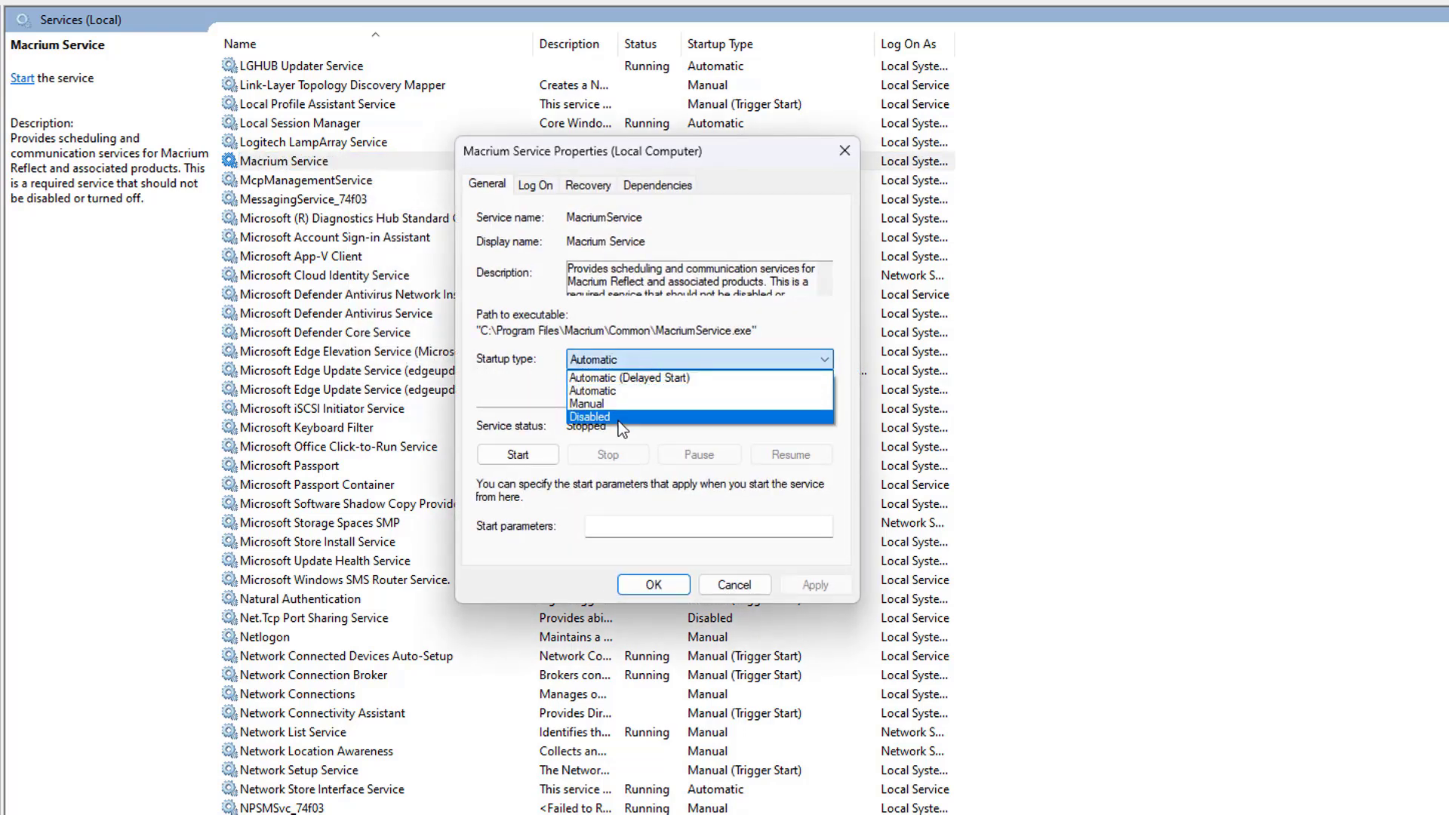
pyautogui.click(615, 404)
pyautogui.click(653, 586)
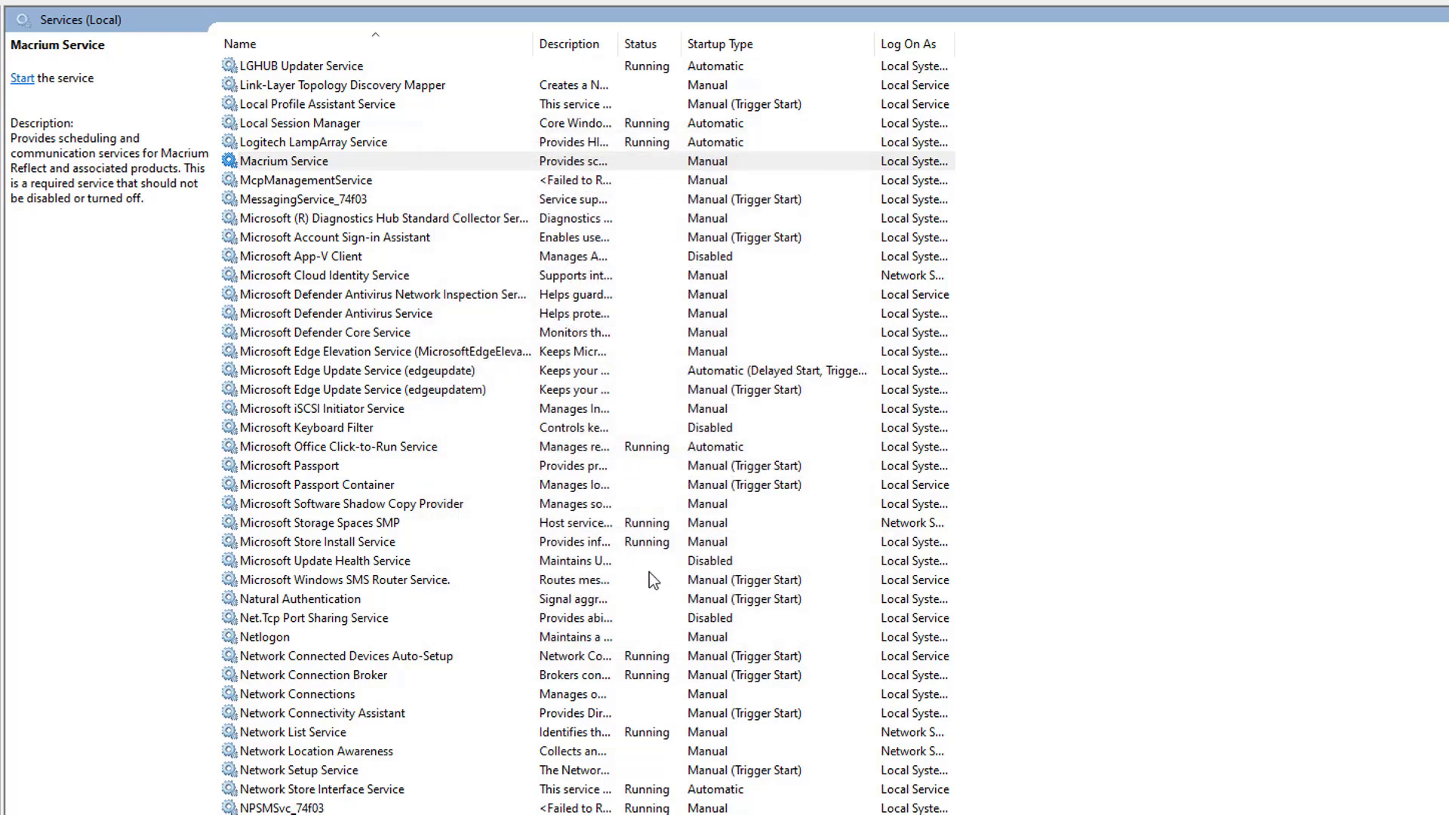
pyautogui.click(350, 161)
pyautogui.click(328, 141)
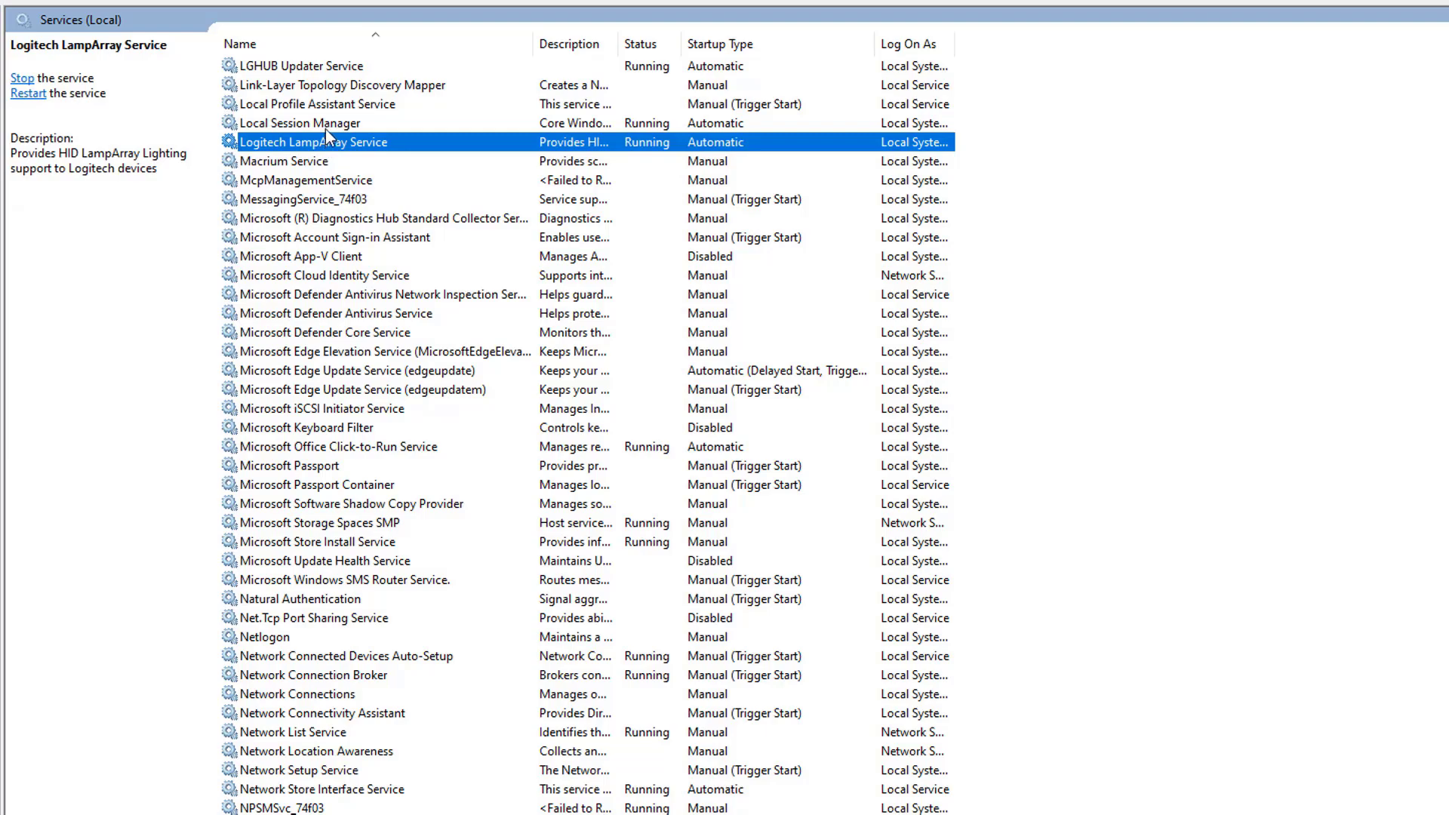
pyautogui.click(325, 124)
pyautogui.scroll(6, 299, 219)
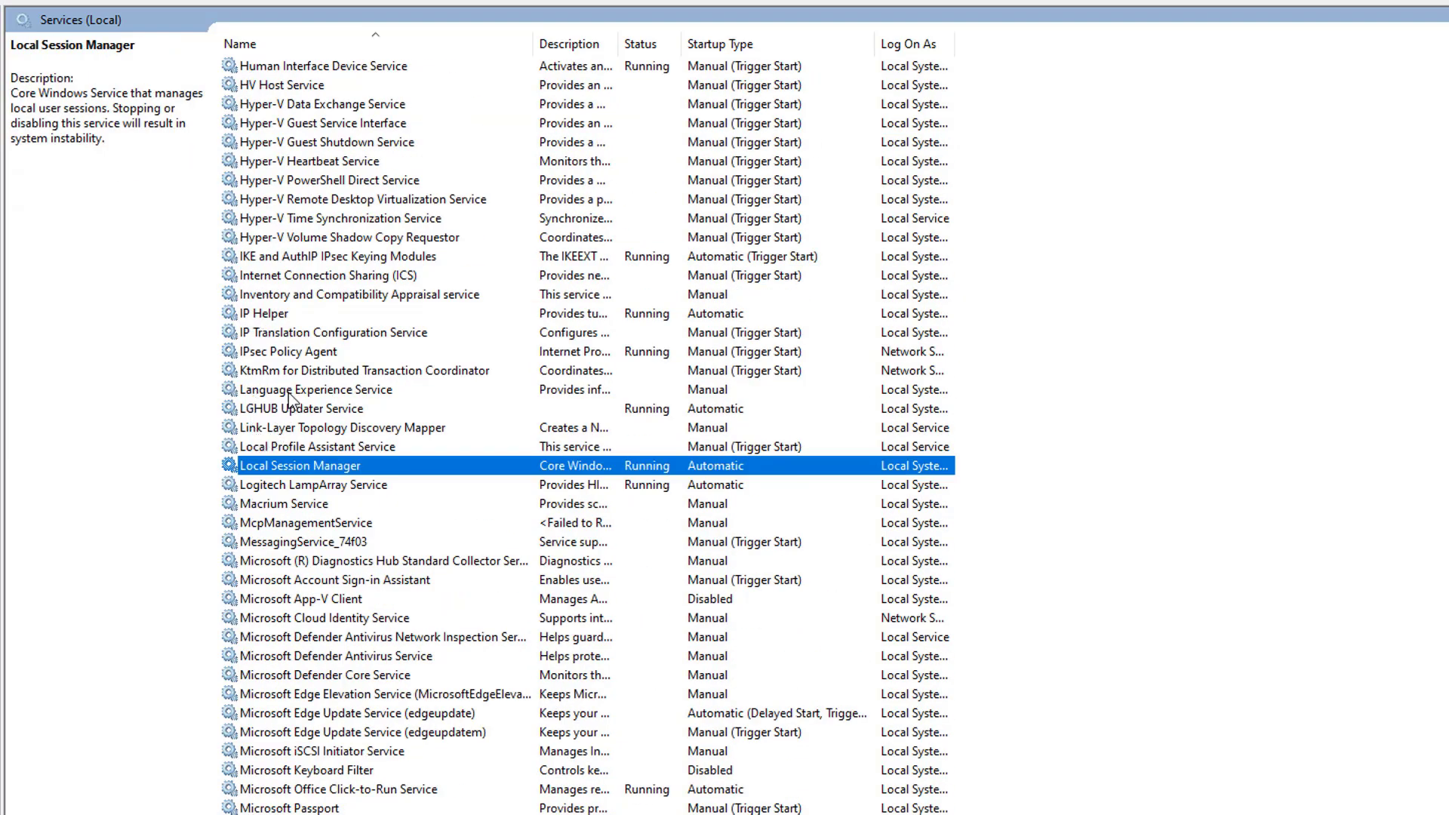
# - Stop the Diagnostic Service Host service
pyautogui.scroll(13, 291, 375)
pyautogui.click(301, 215)
pyautogui.click(297, 200)
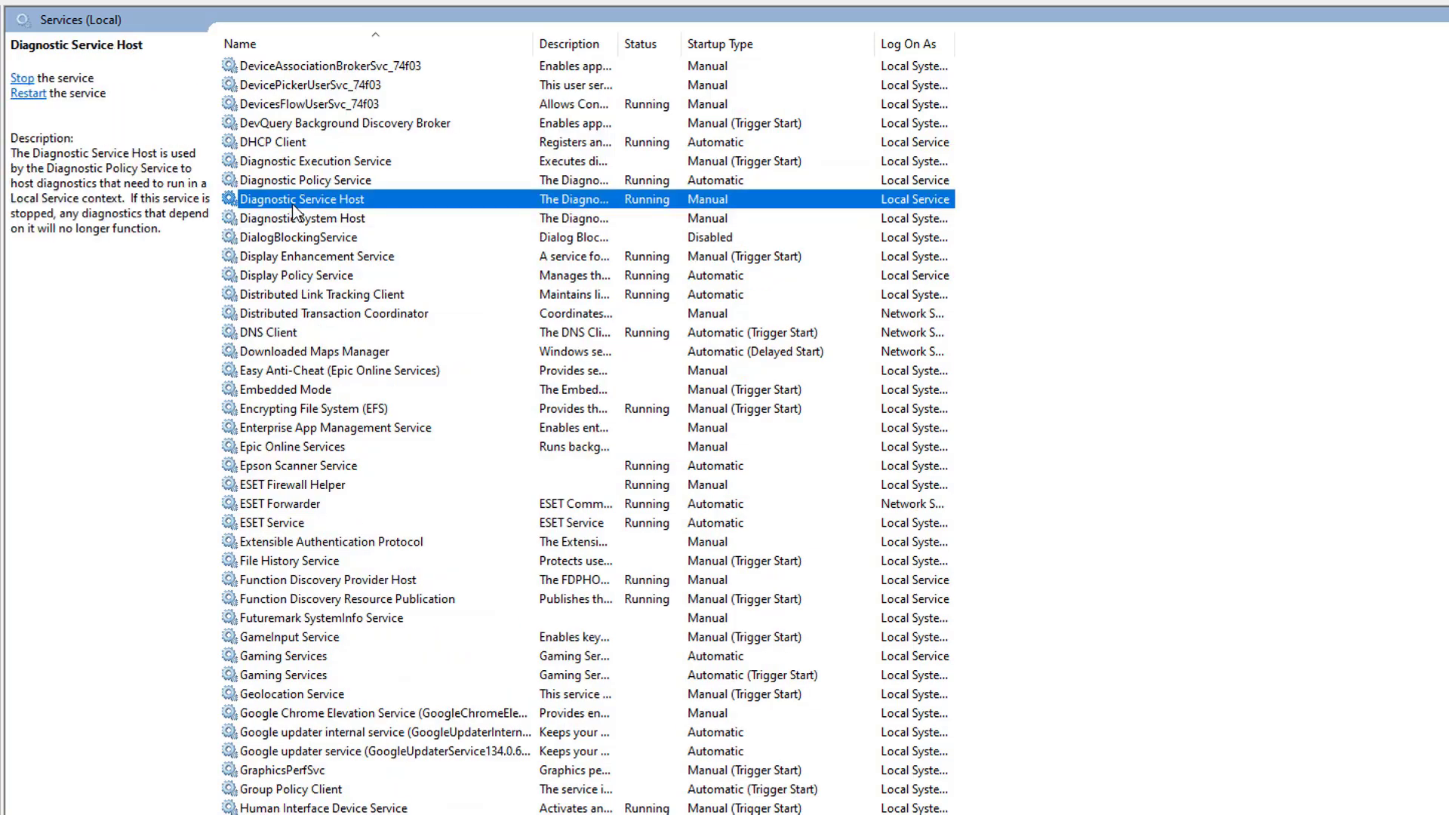
pyautogui.rightClick(296, 203)
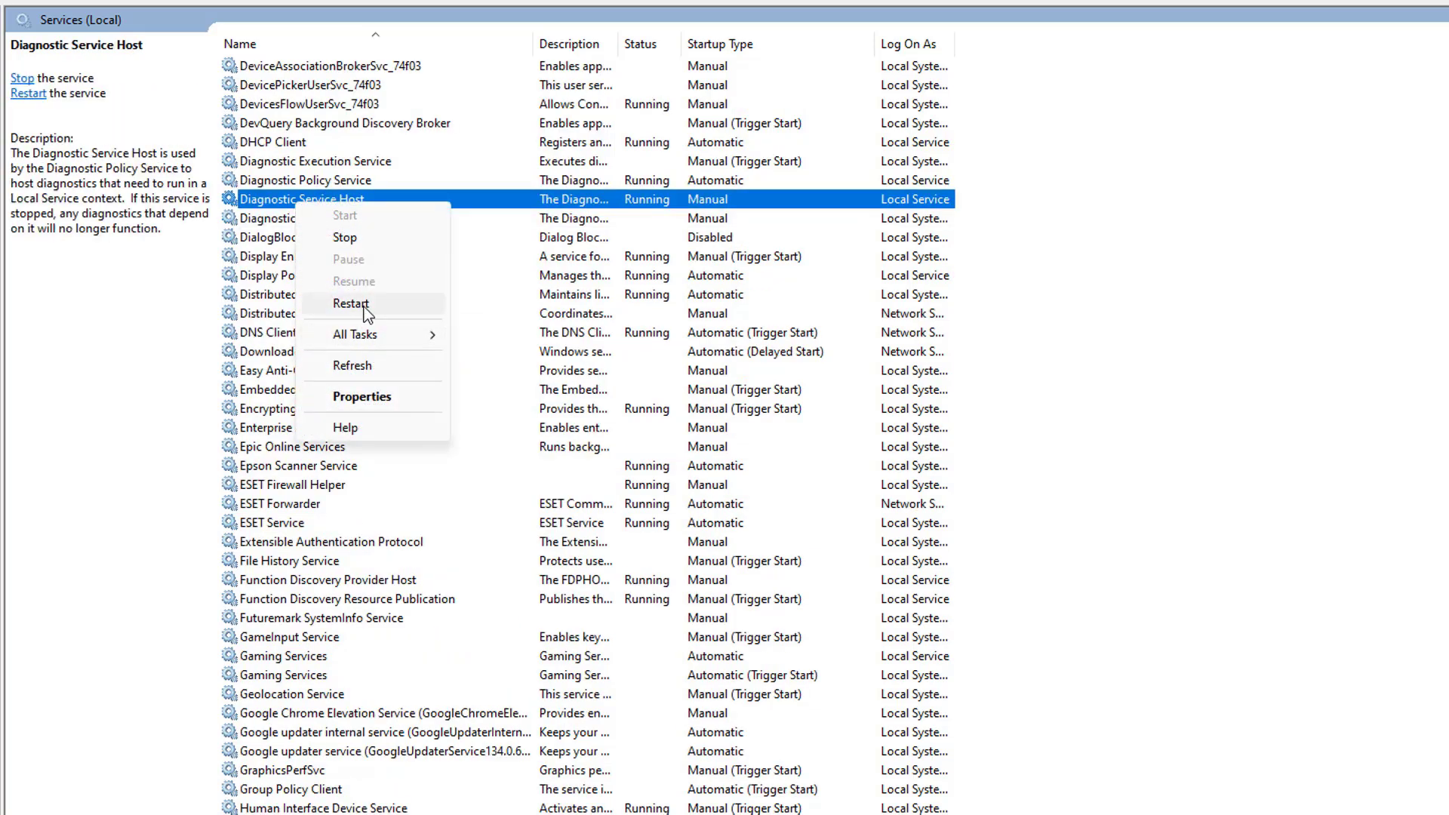
pyautogui.click(361, 237)
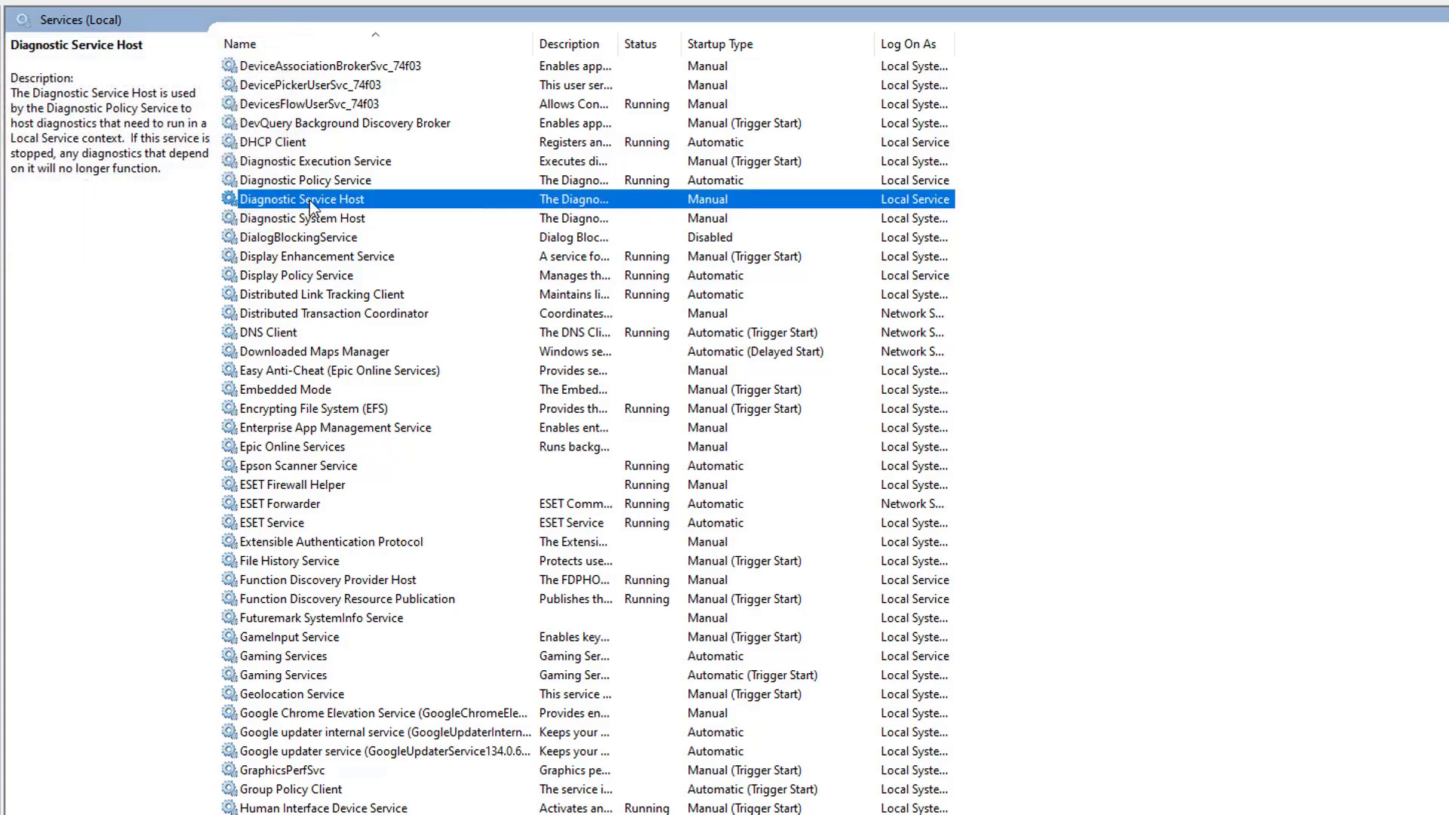
# - Set Diagnostic Policy Service to Manual startup and stop it
pyautogui.click(315, 181)
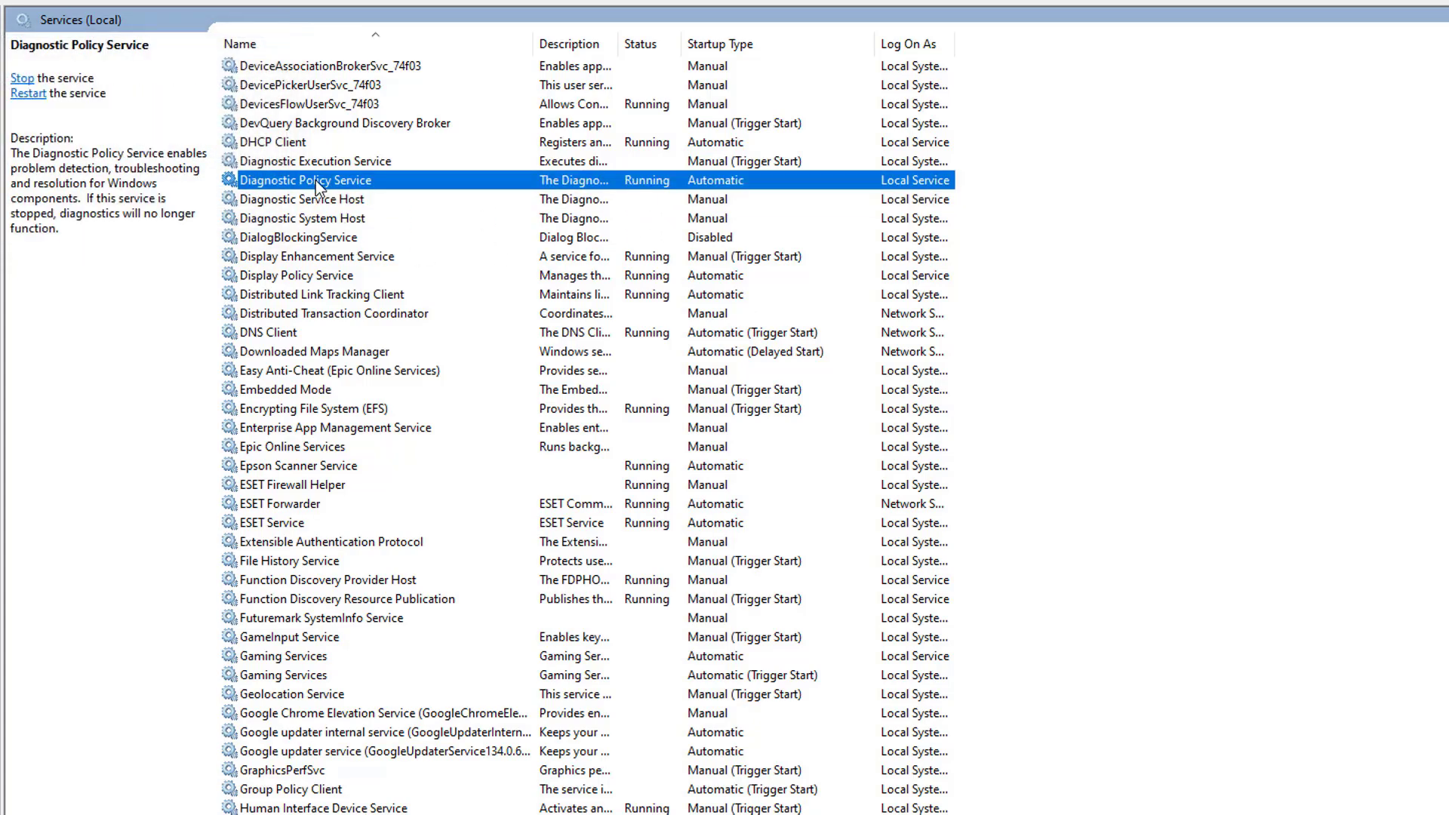
pyautogui.doubleClick(319, 184)
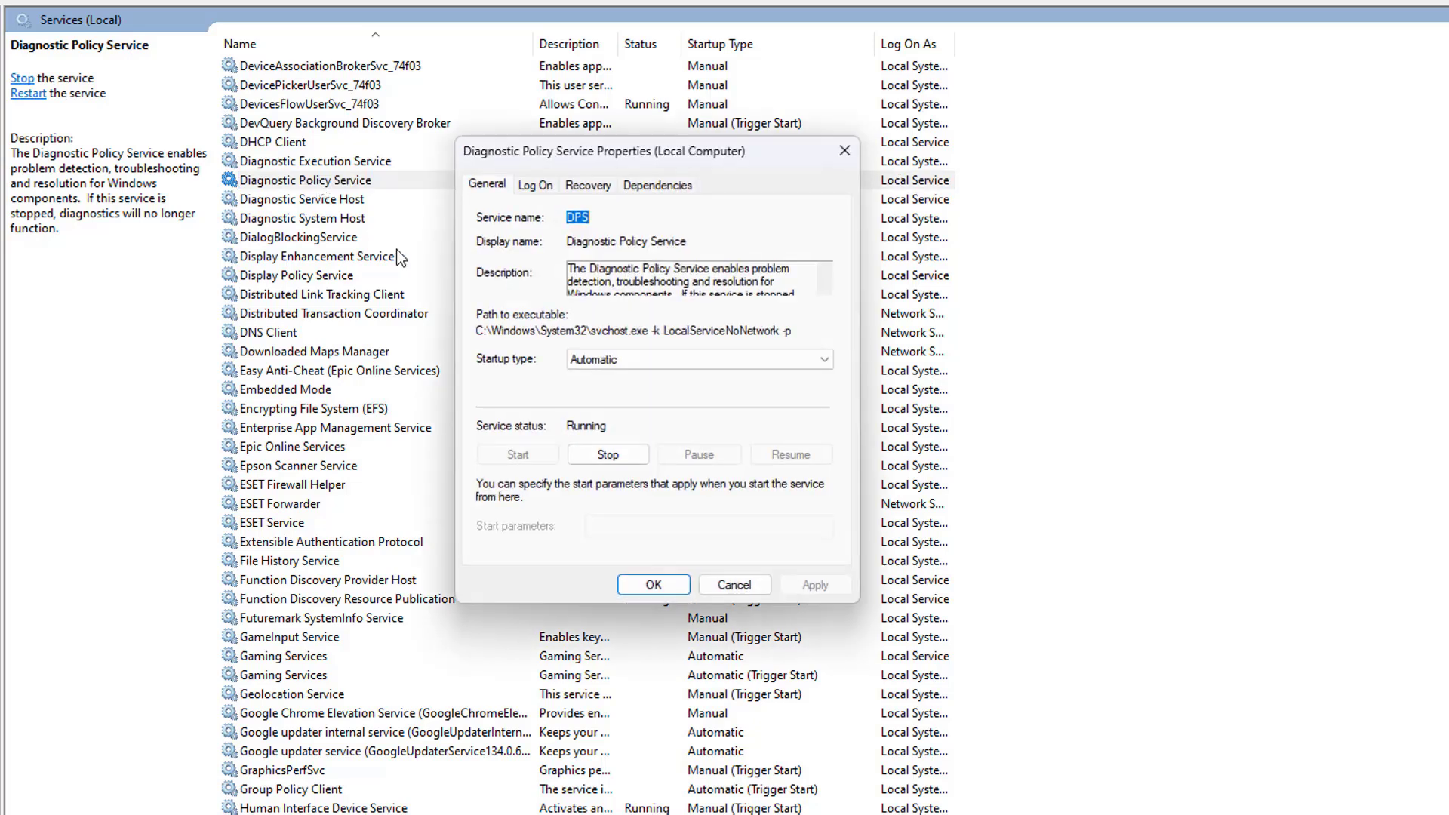
pyautogui.click(627, 359)
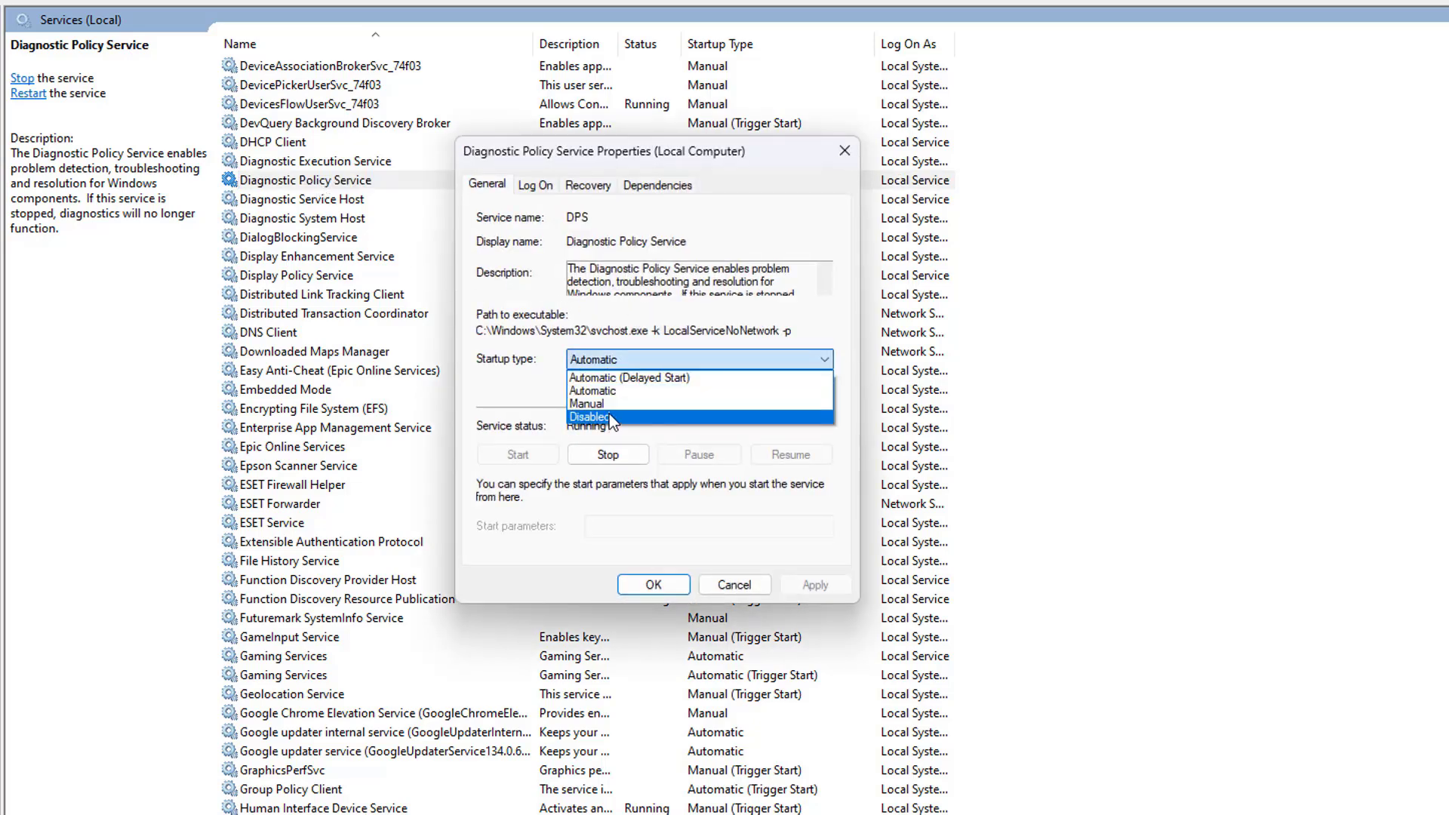
pyautogui.click(609, 406)
pyautogui.click(608, 454)
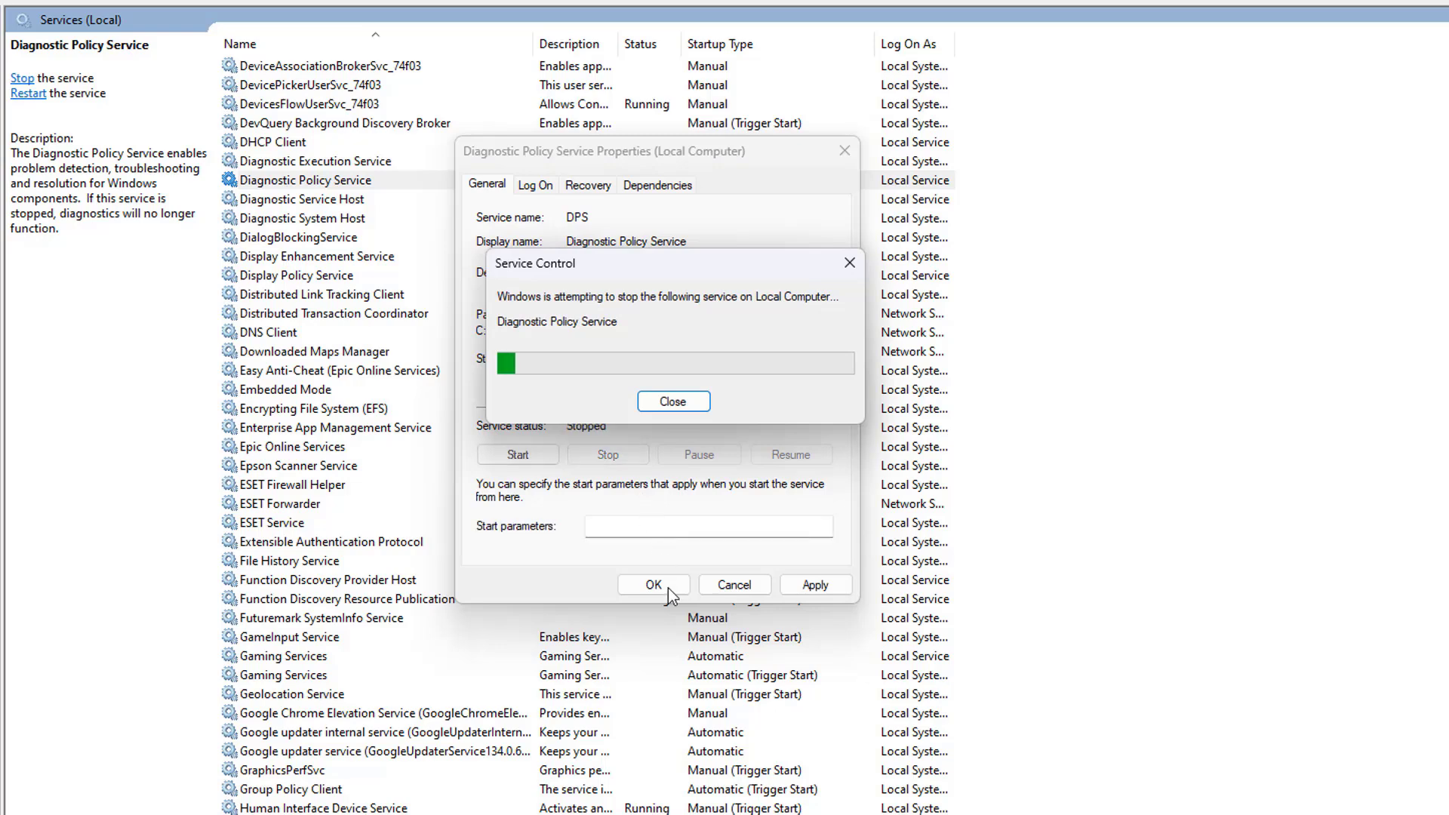
pyautogui.click(655, 586)
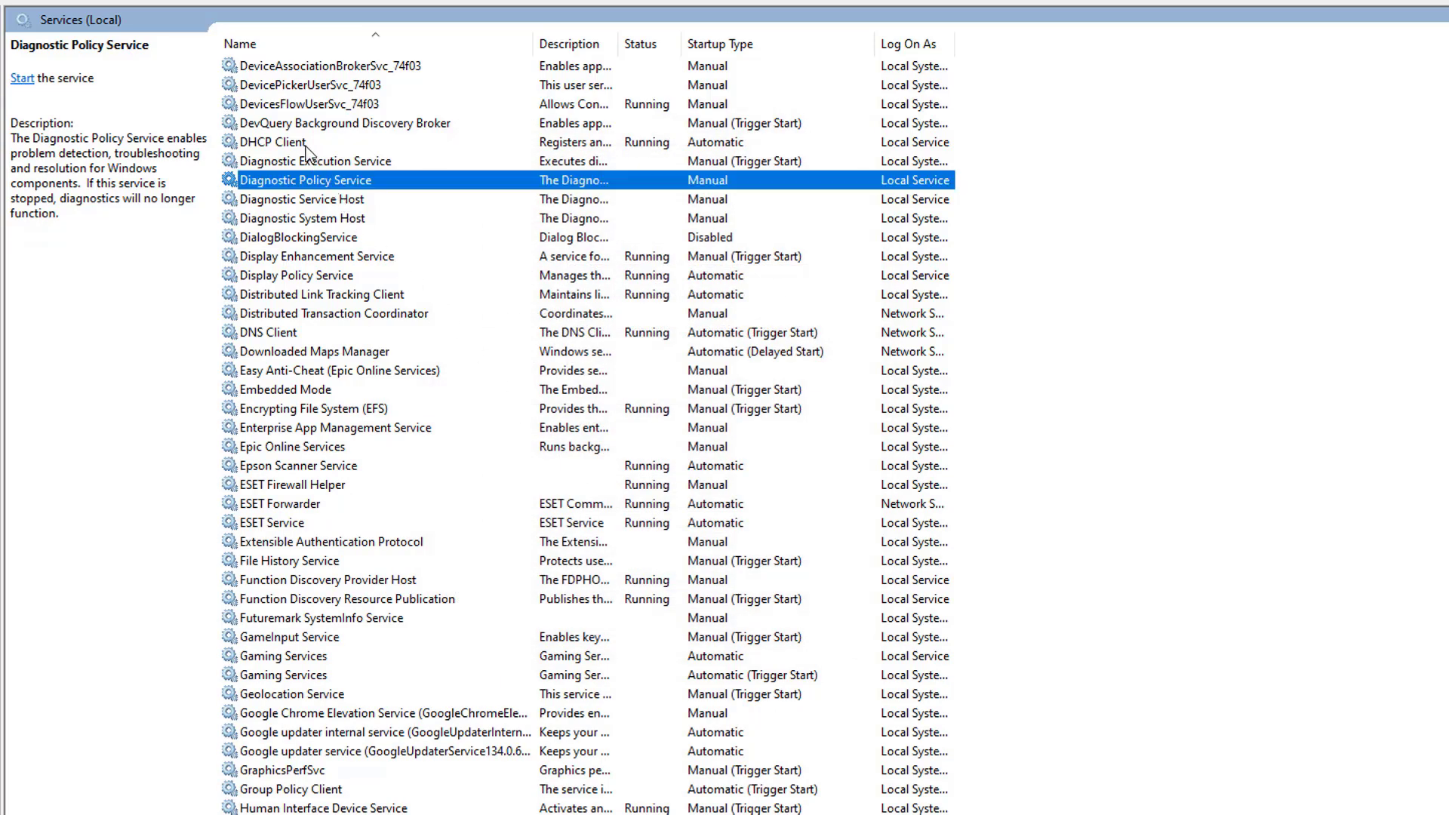
# - Stop Dell TechHub and set its startup type to Manual
pyautogui.scroll(6, 392, 378)
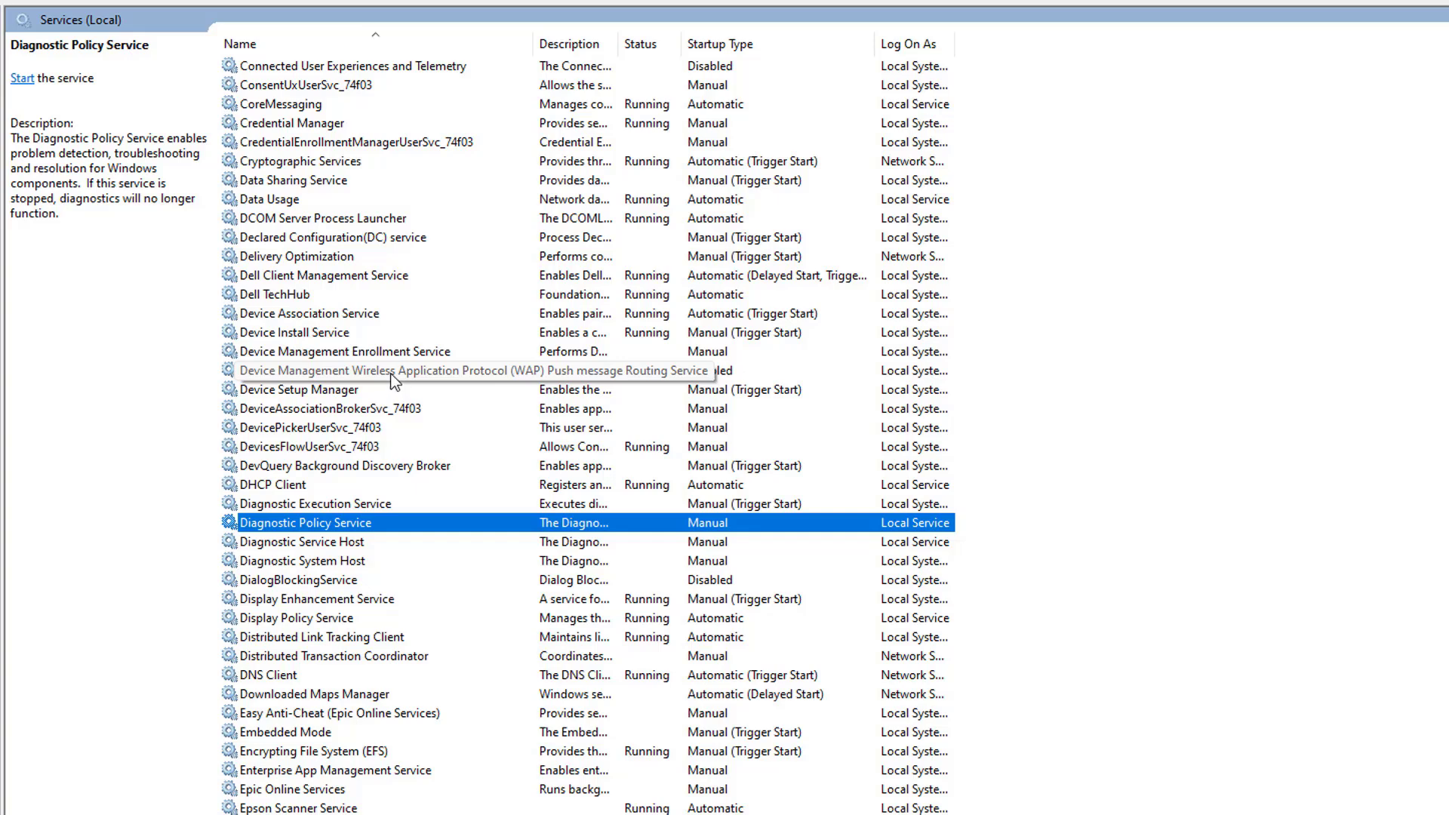
pyautogui.click(279, 295)
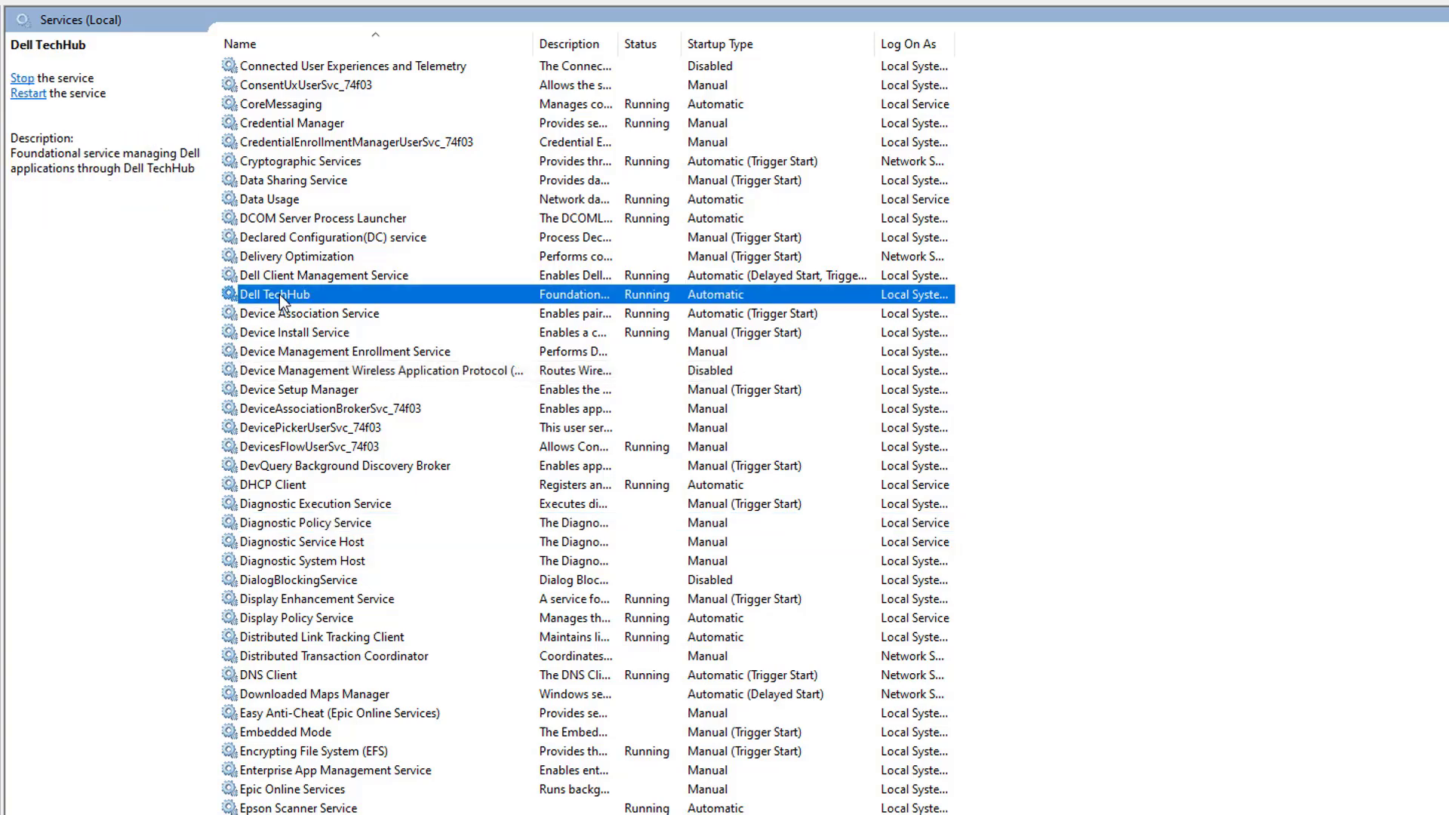
pyautogui.doubleClick(280, 295)
pyautogui.click(608, 455)
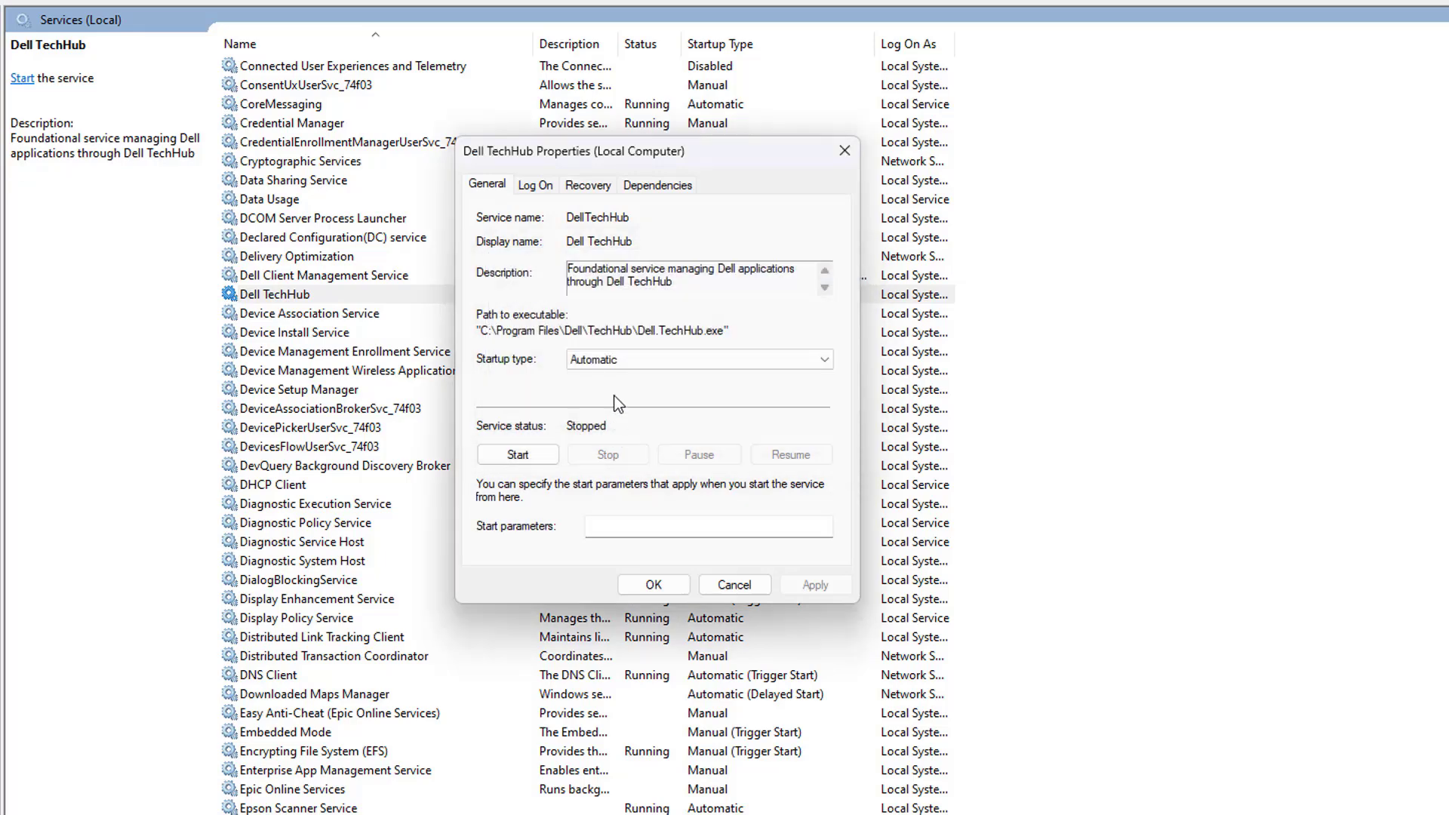
pyautogui.click(616, 359)
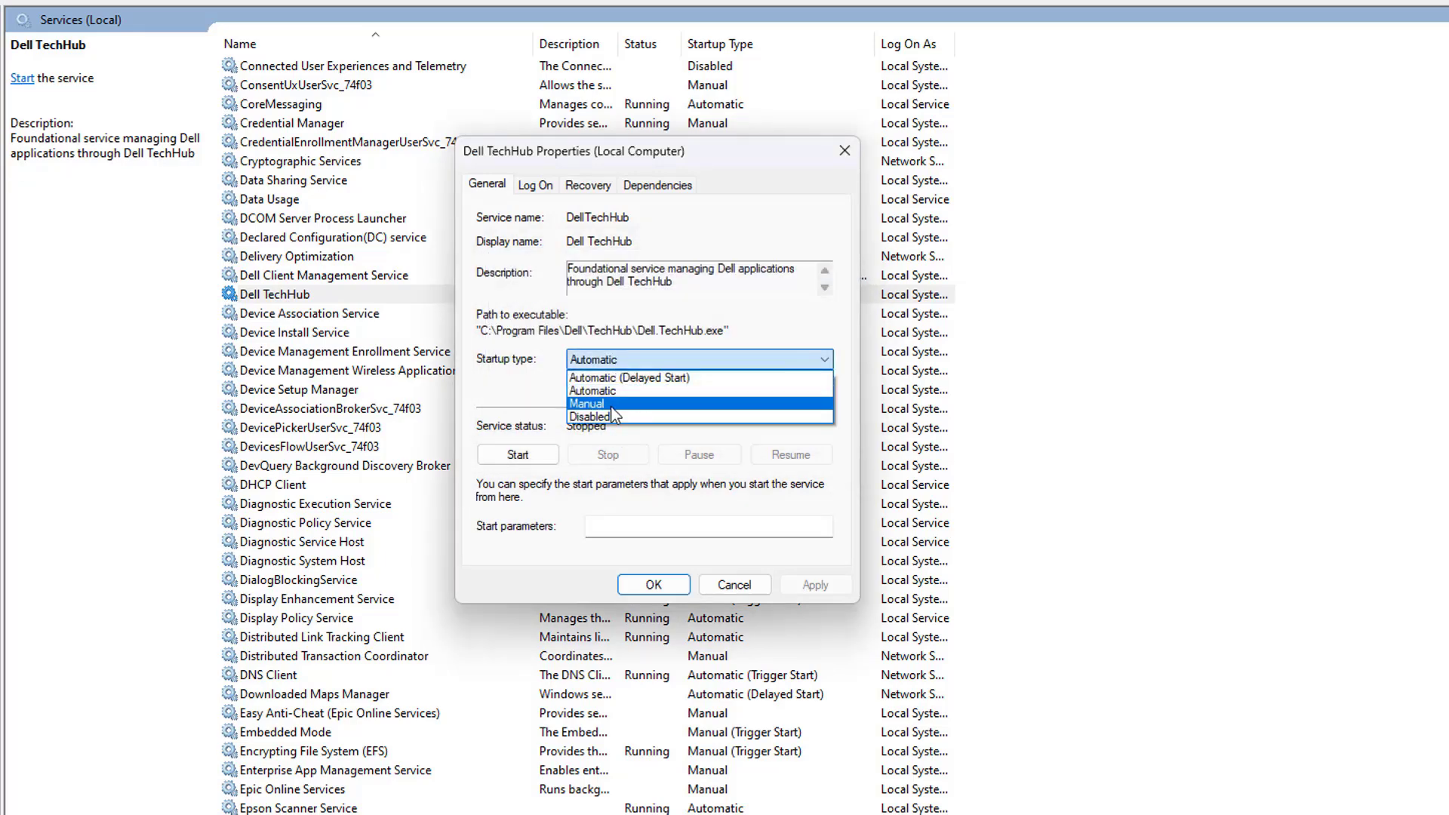
pyautogui.click(612, 407)
pyautogui.click(654, 585)
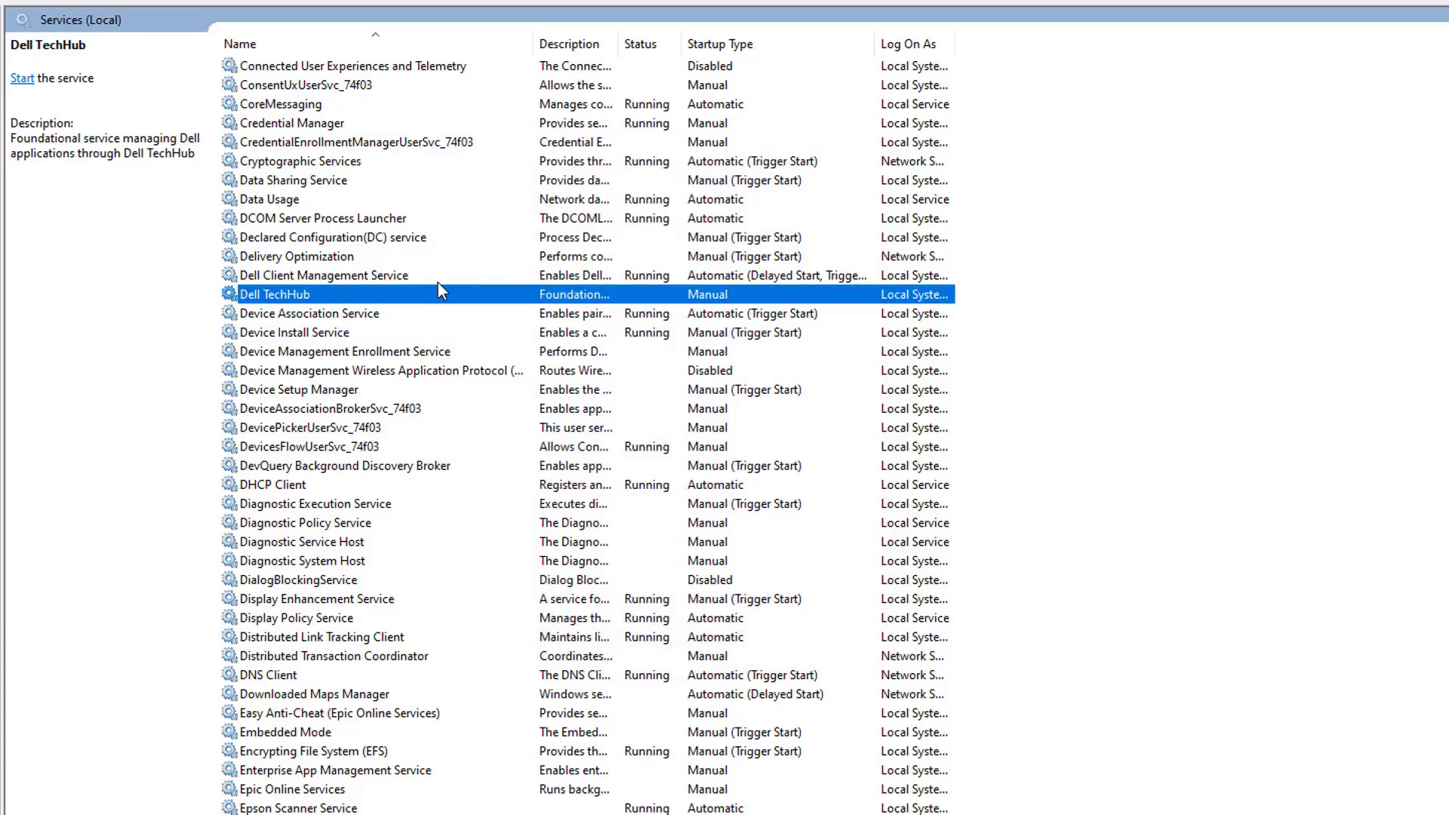
# - Stop Dell Client Management Service and set its startup type to Manual
pyautogui.doubleClick(373, 278)
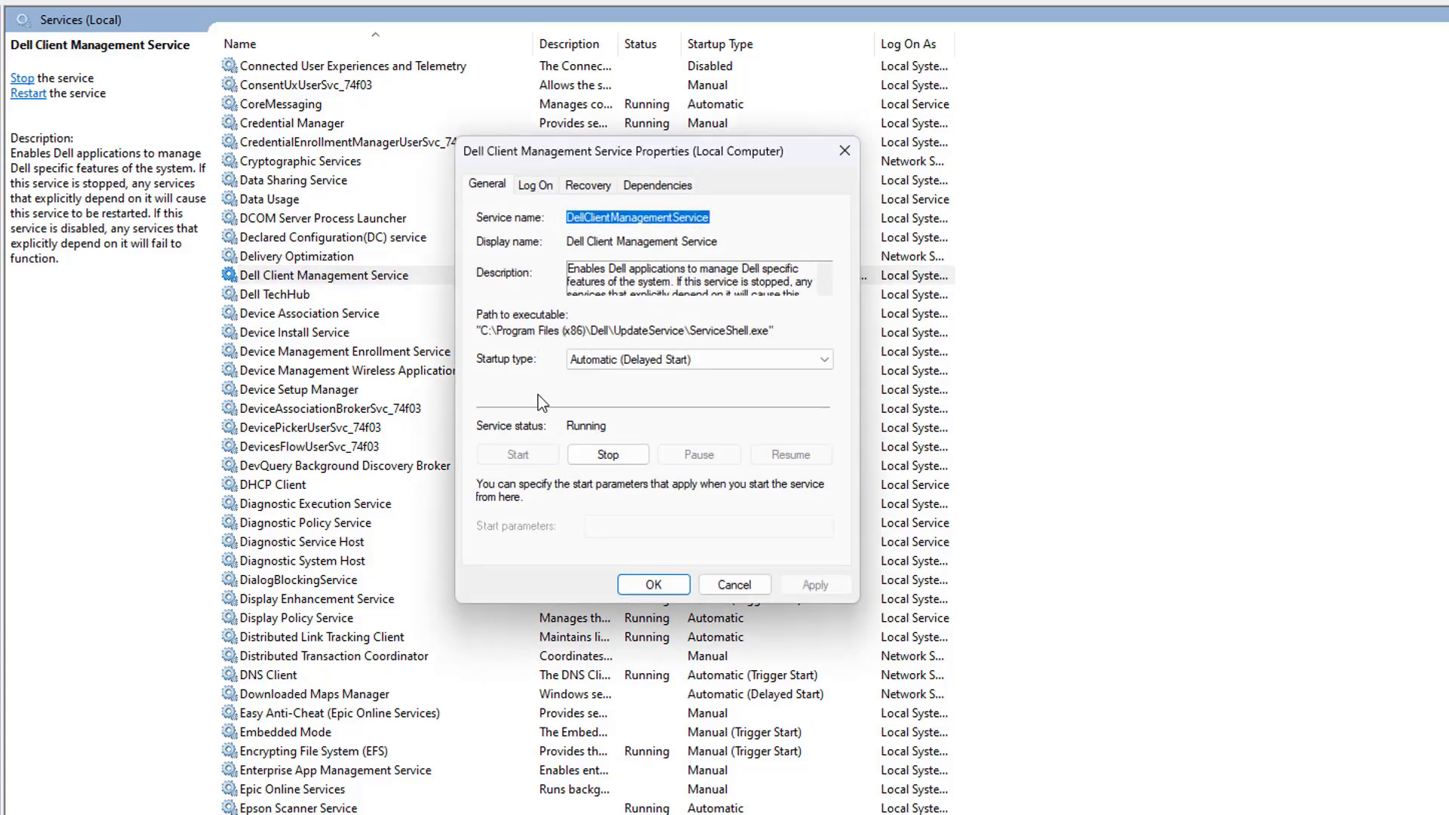
pyautogui.click(608, 454)
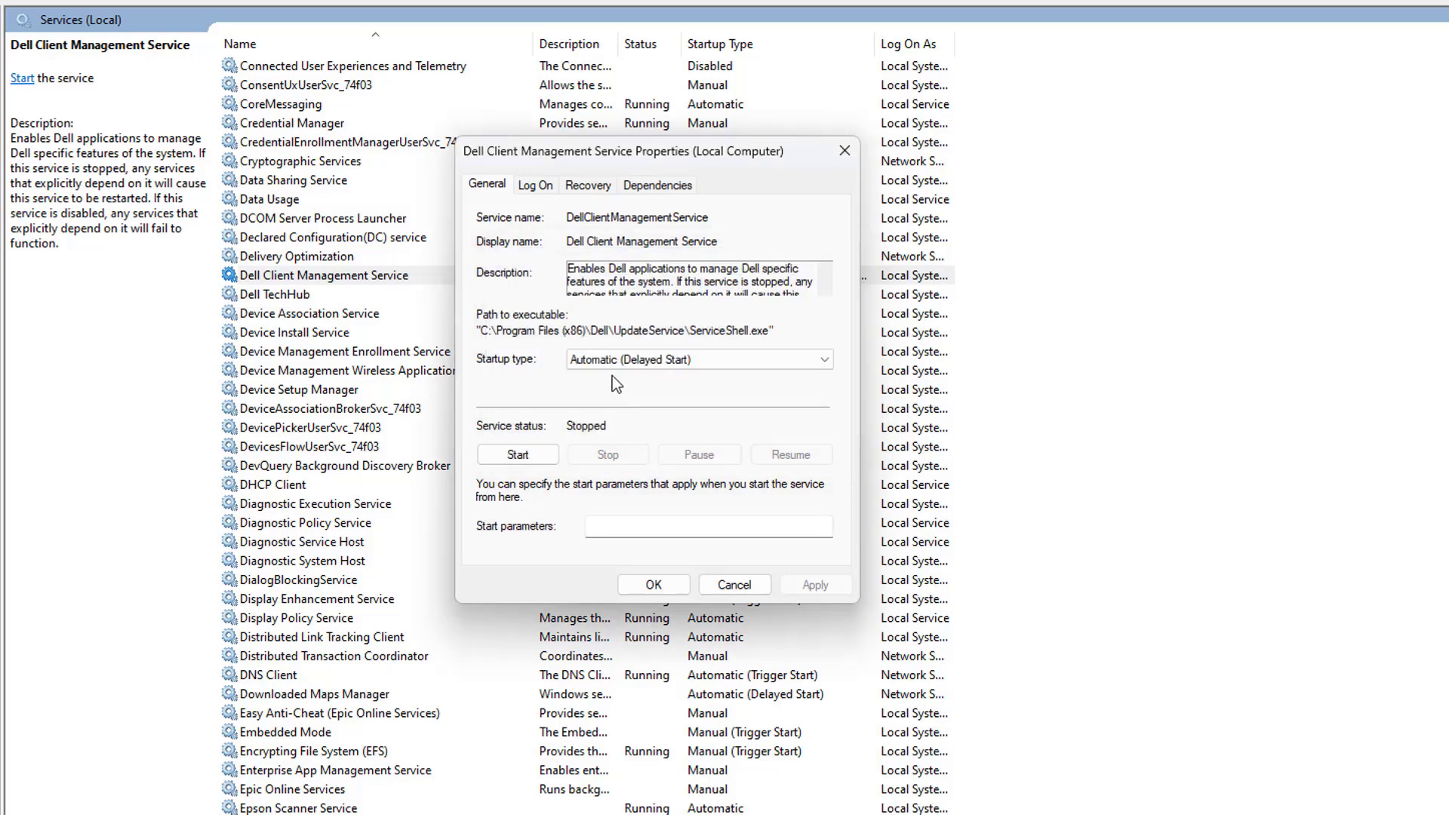
pyautogui.click(613, 358)
pyautogui.click(597, 404)
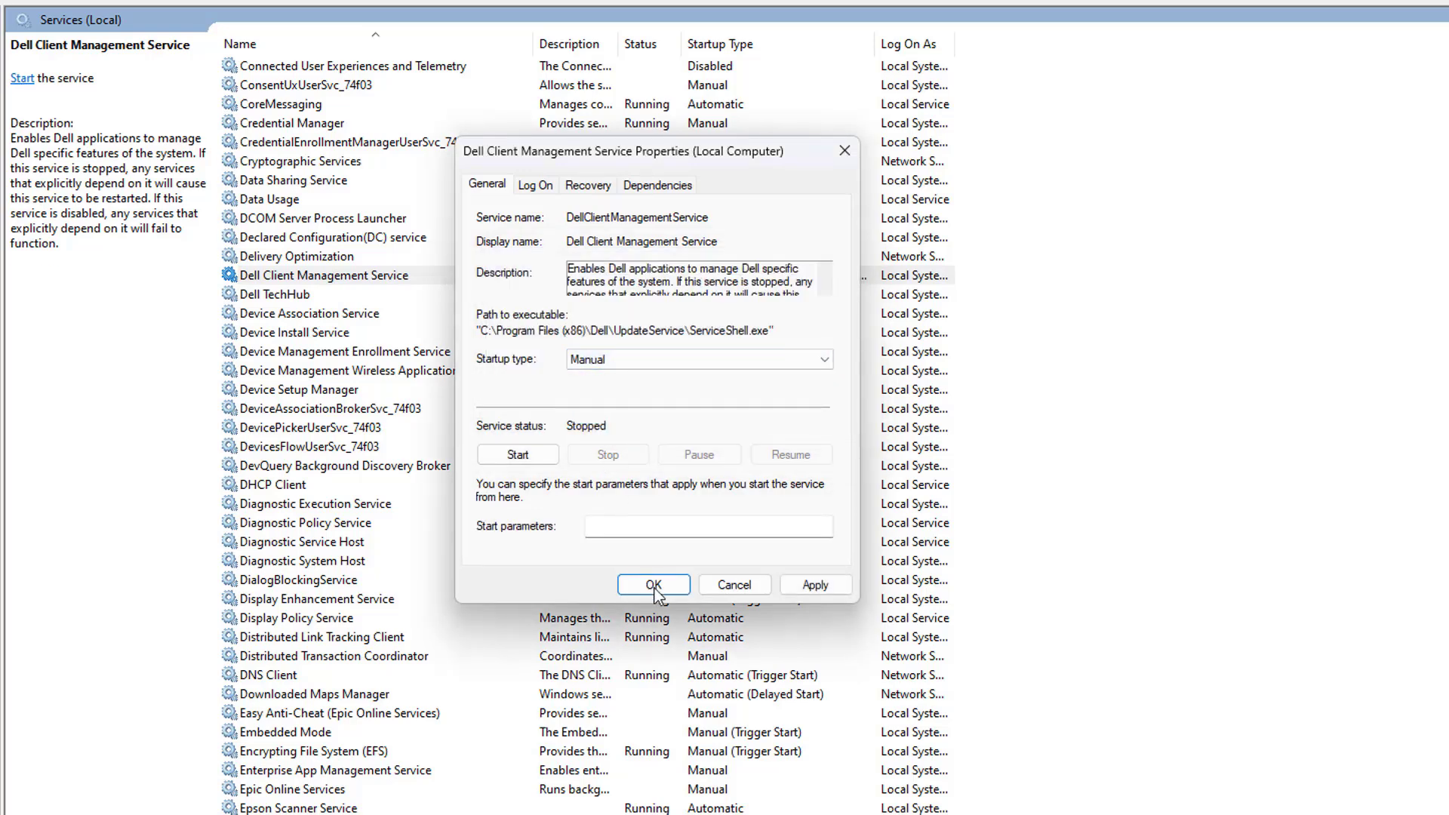
pyautogui.click(663, 589)
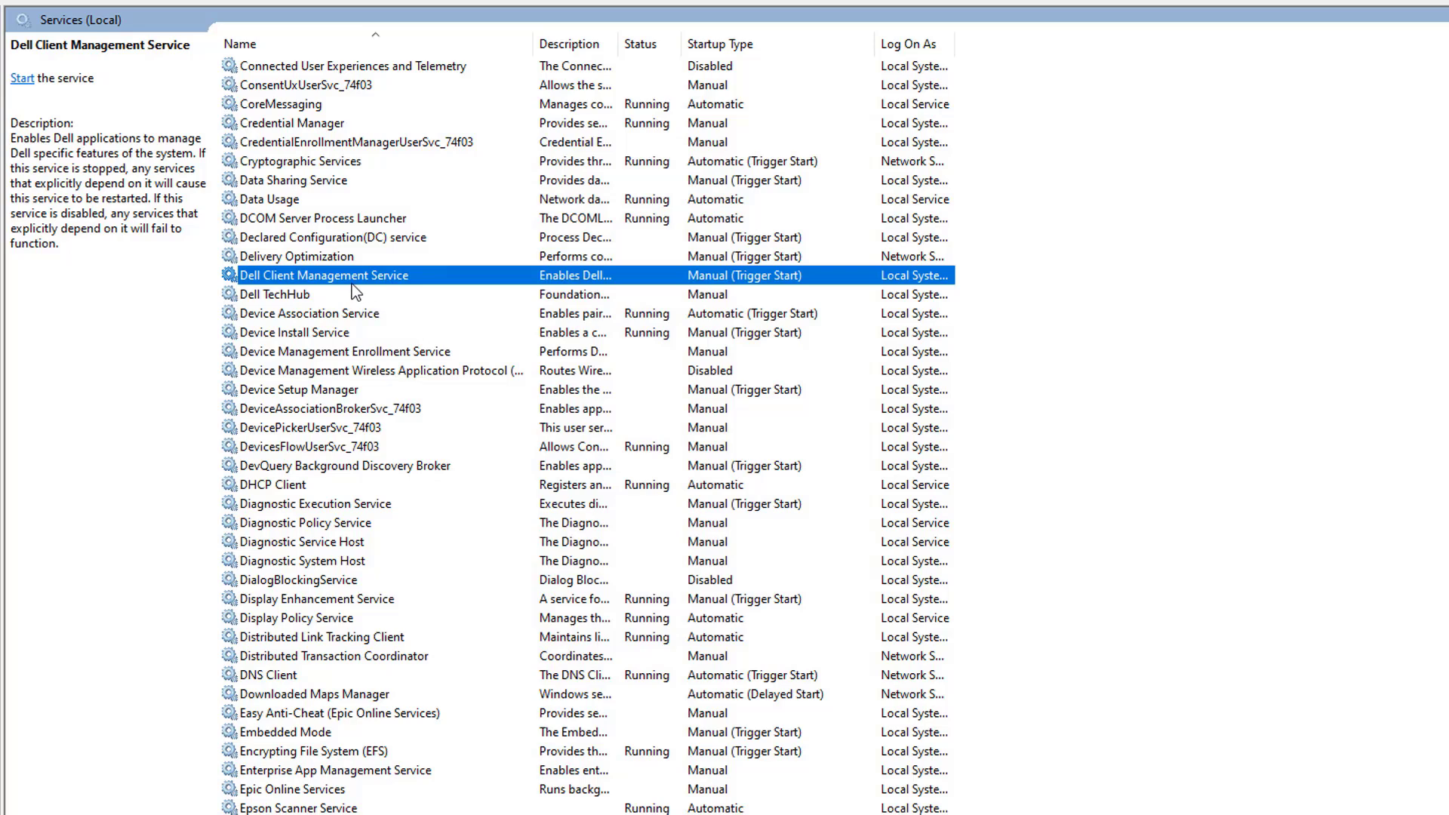